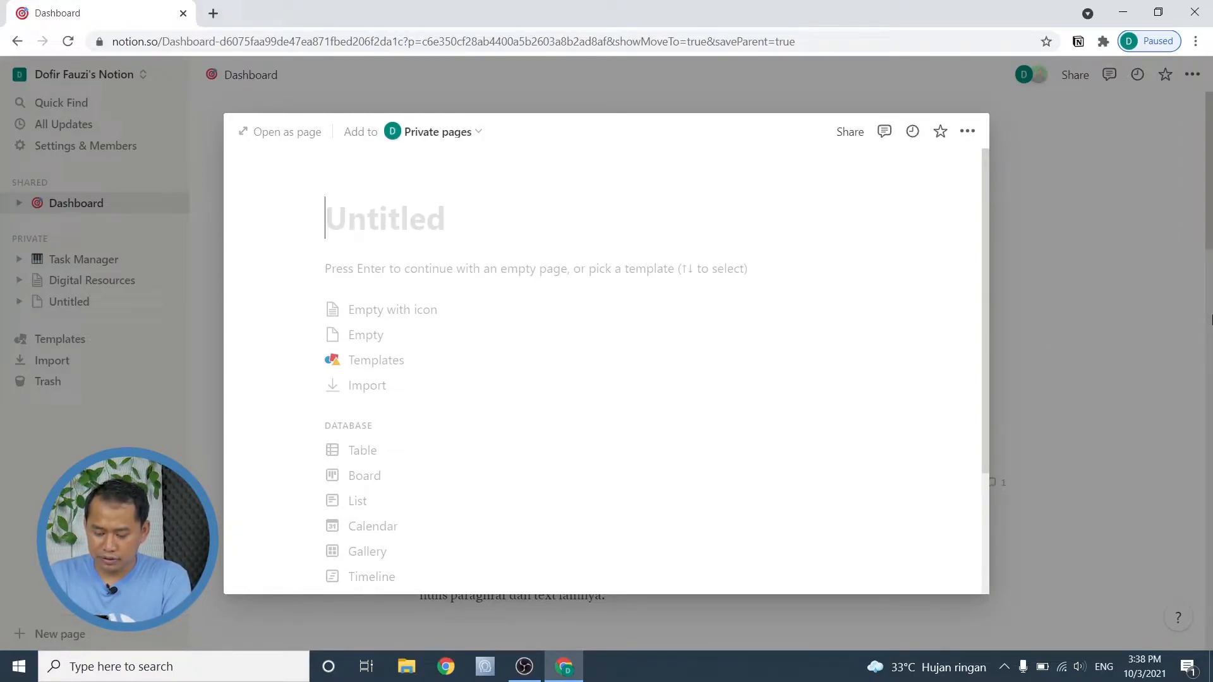
- Title the new page "Education", continue with an empty page, and open it as a full page
text(Edu)
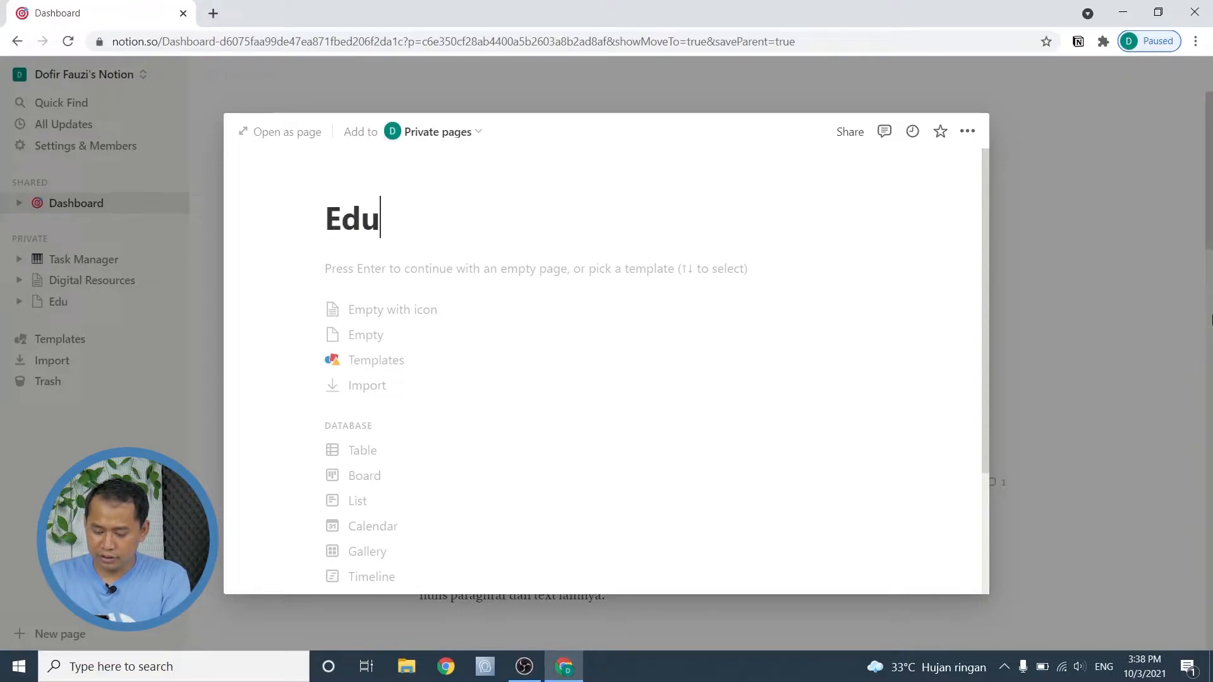
text(cation)
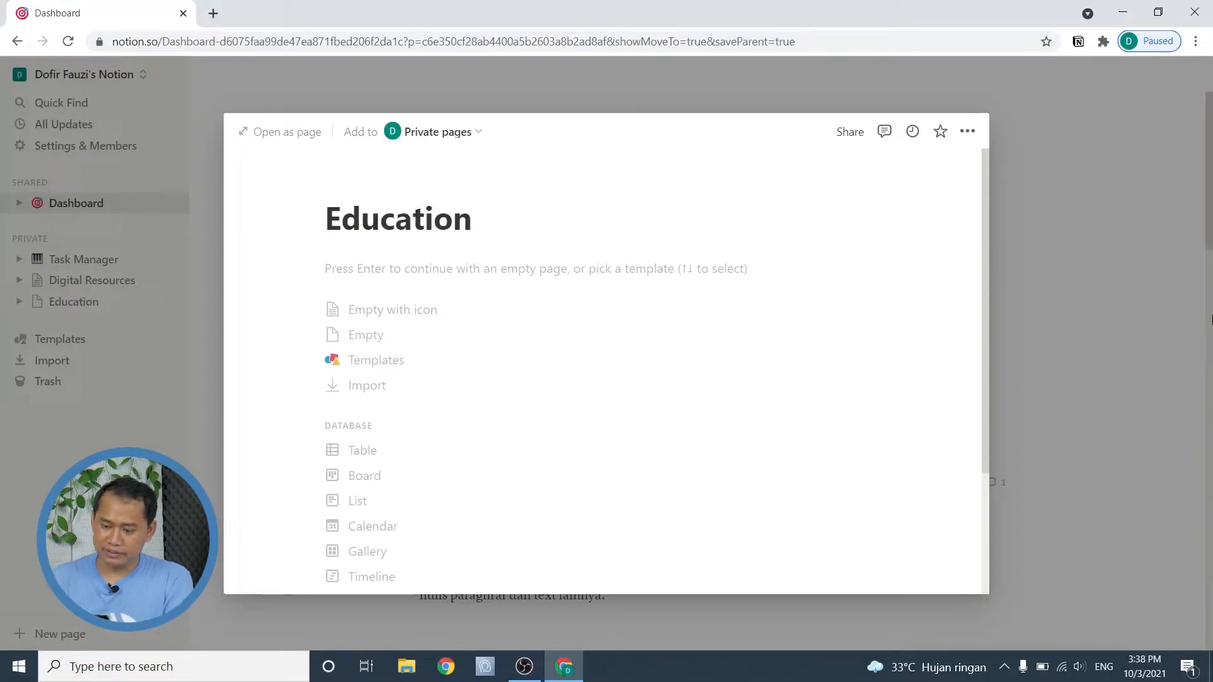
key(Return)
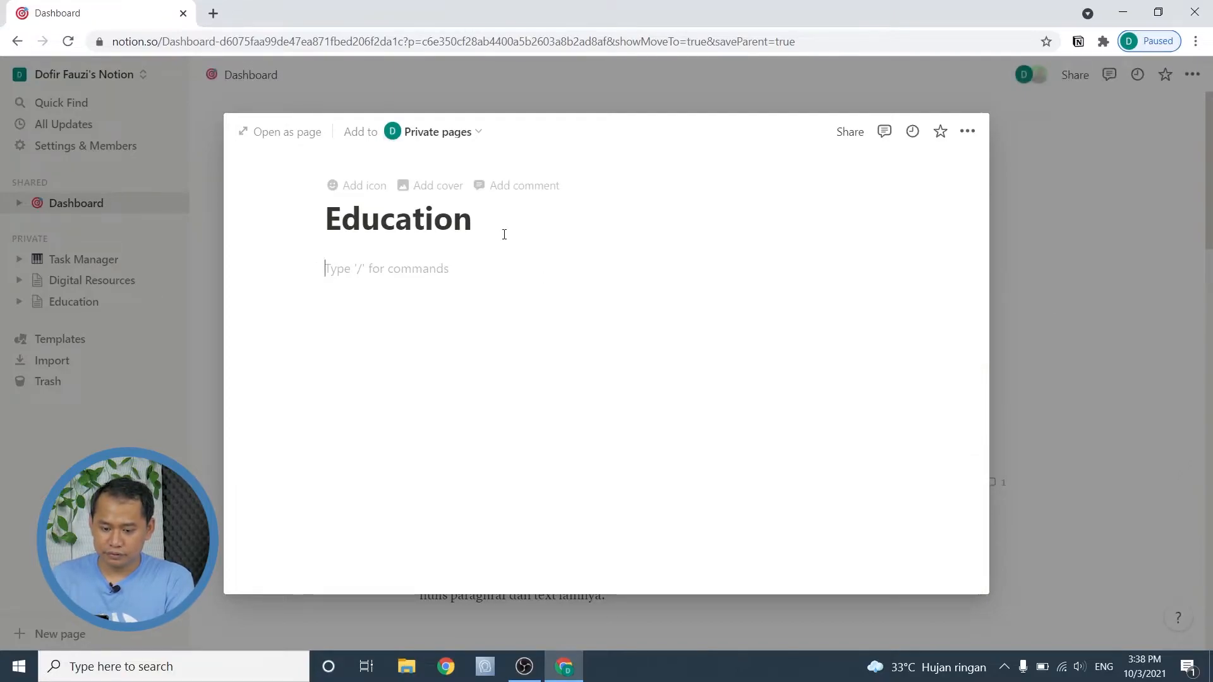
click(290, 131)
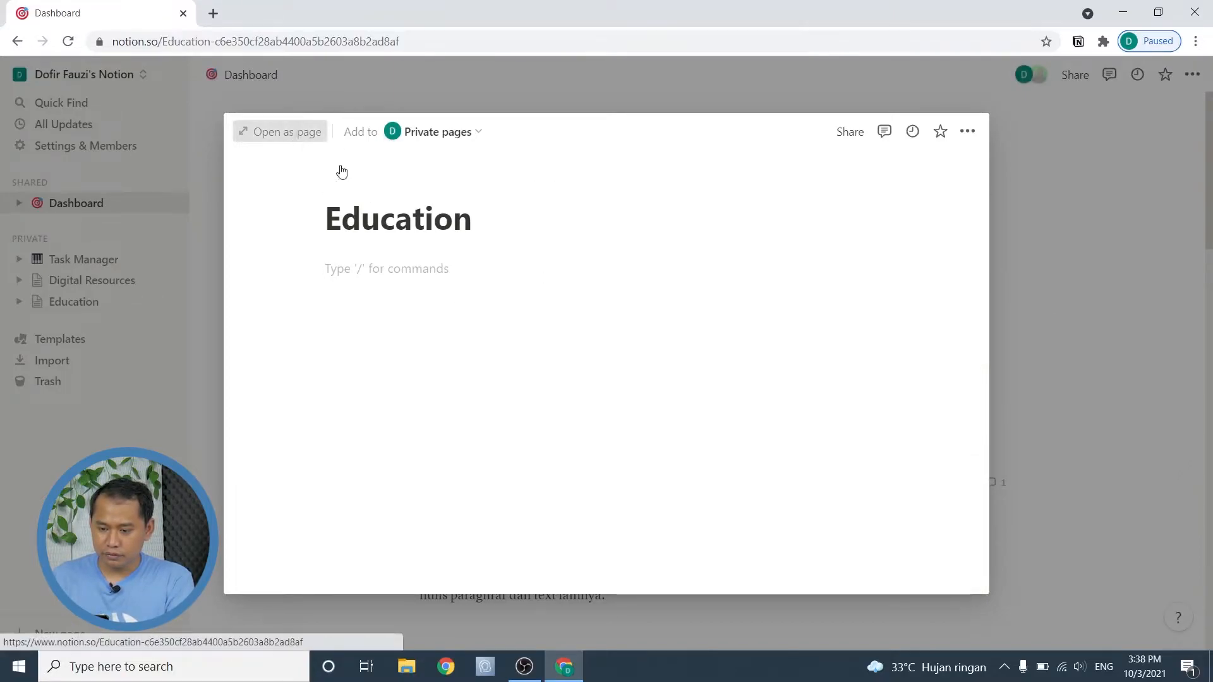
click(492, 262)
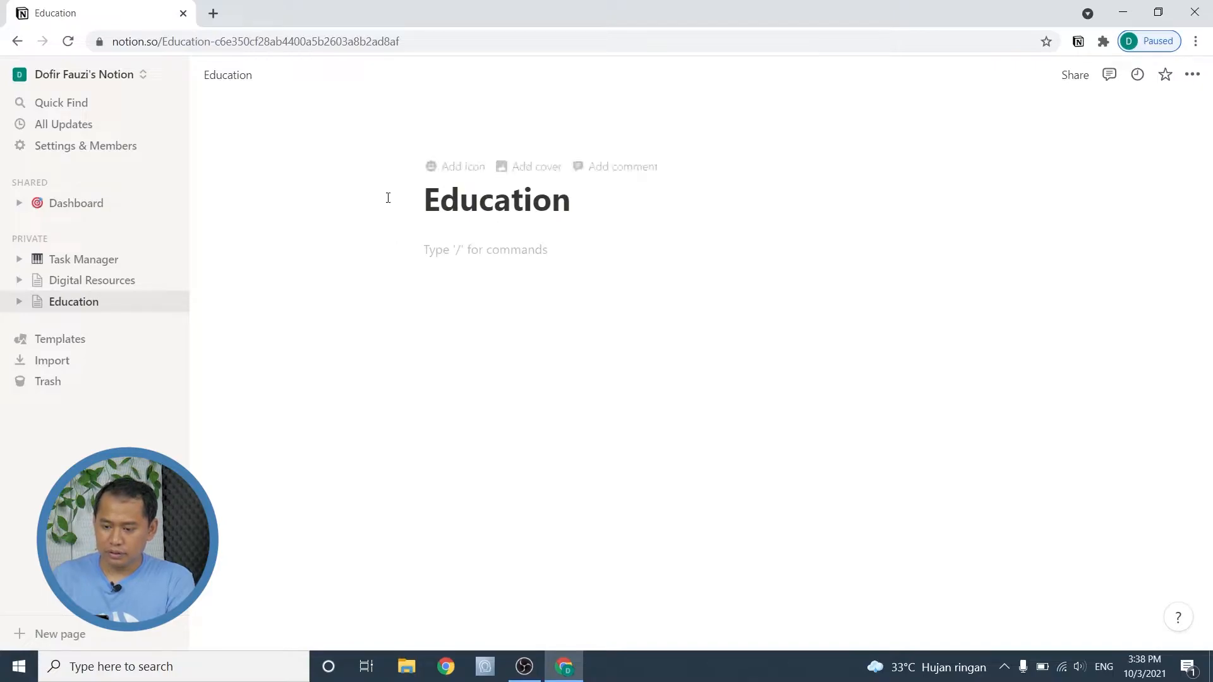
- Add an icon to the Education page and set it to the woman graduate emoji with the default yellow skin tone
click(442, 167)
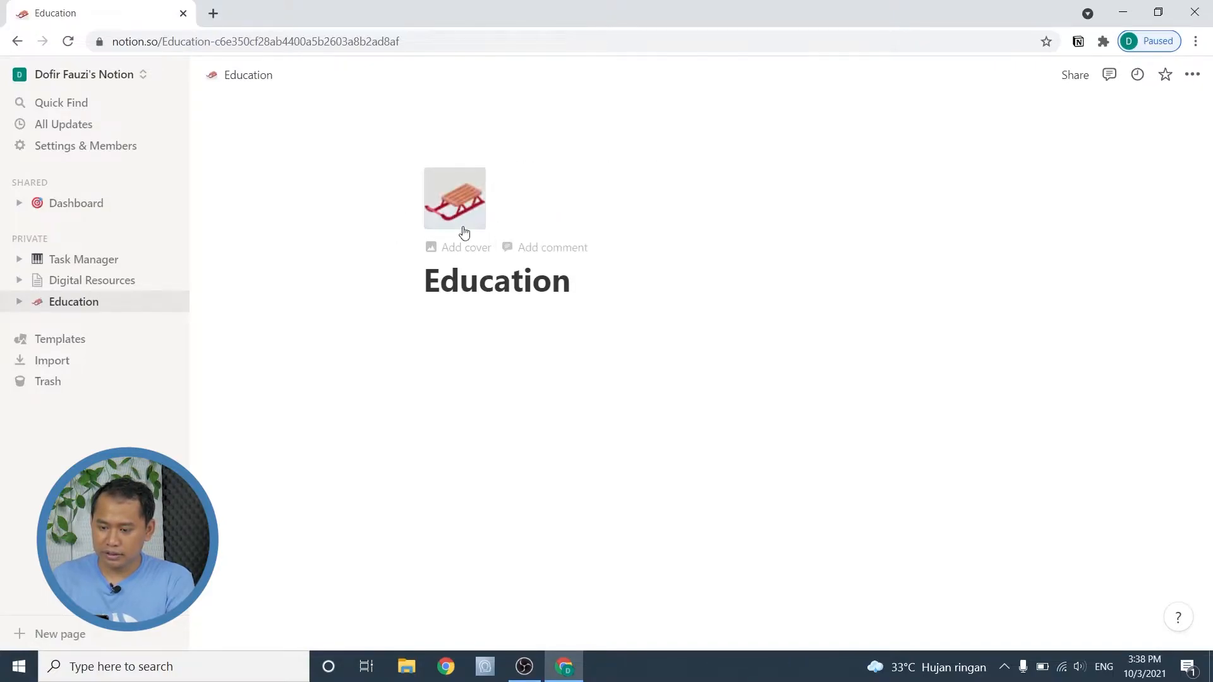
click(459, 213)
scroll(392, 366, down, 5)
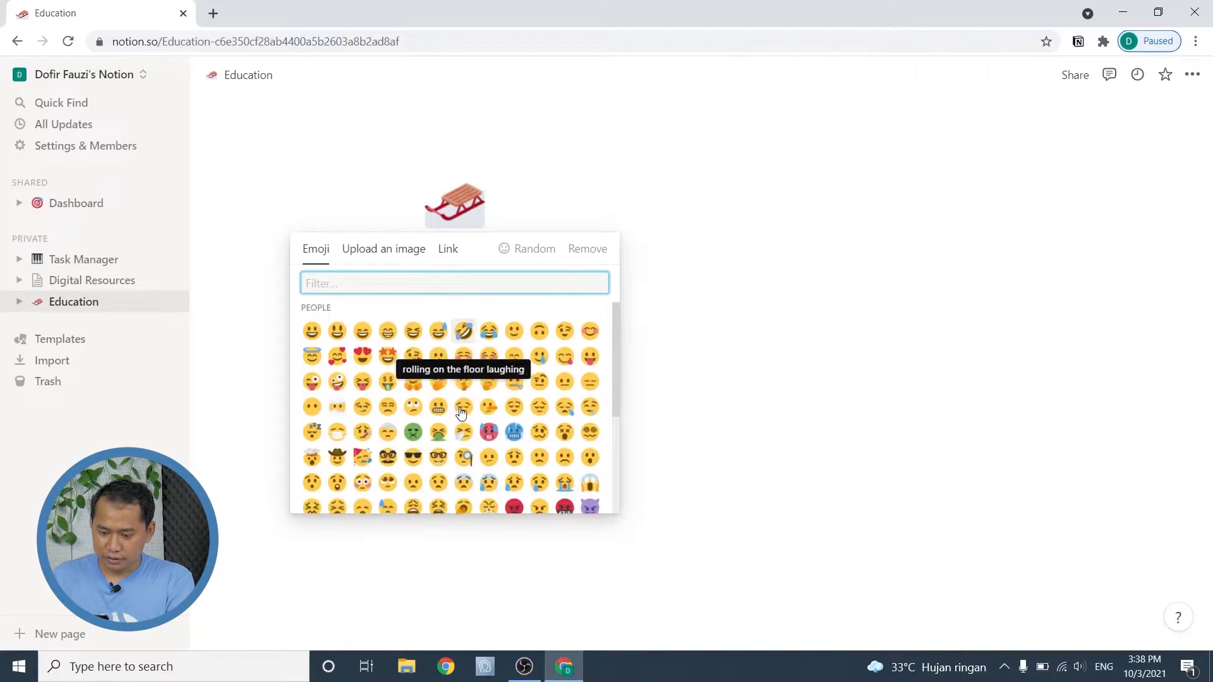
scroll(379, 344, up, 4)
scroll(392, 373, down, 7)
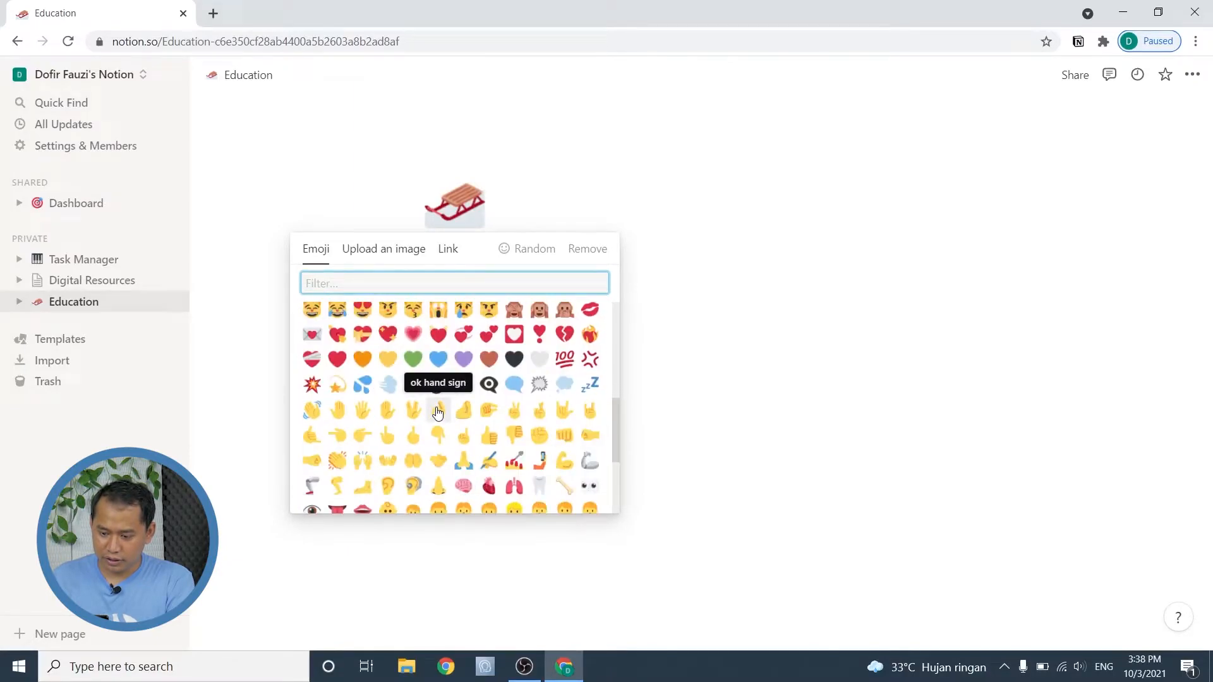
scroll(439, 411, down, 5)
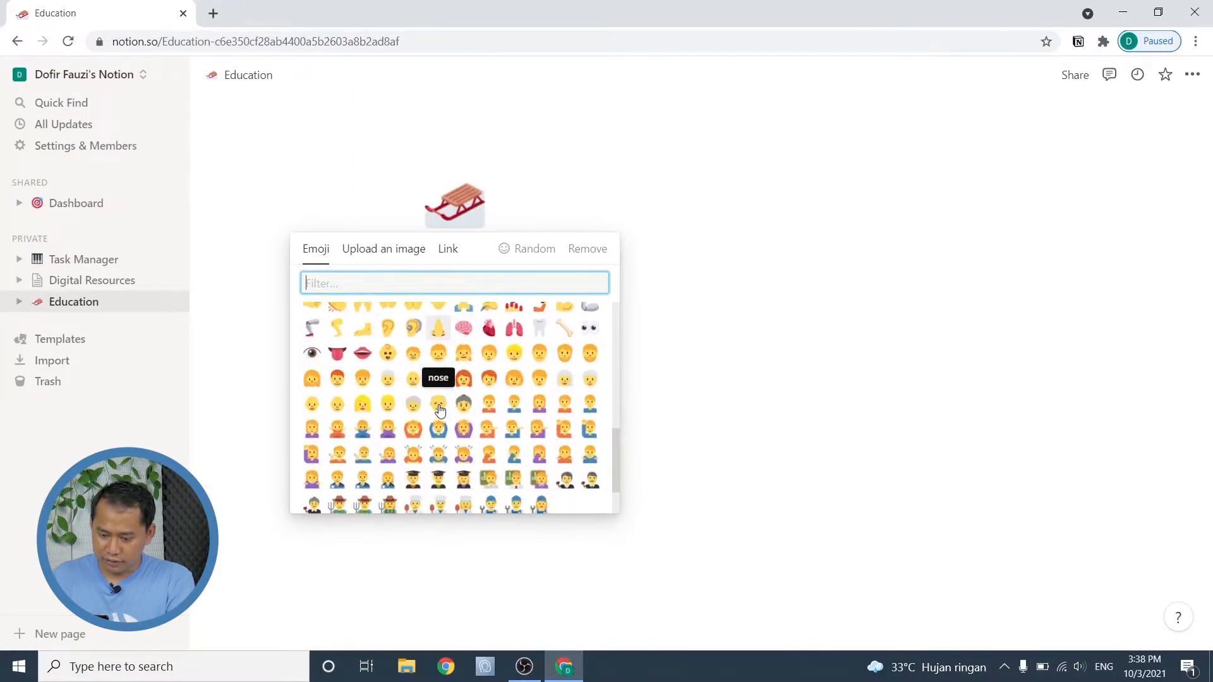
scroll(441, 411, up, 2)
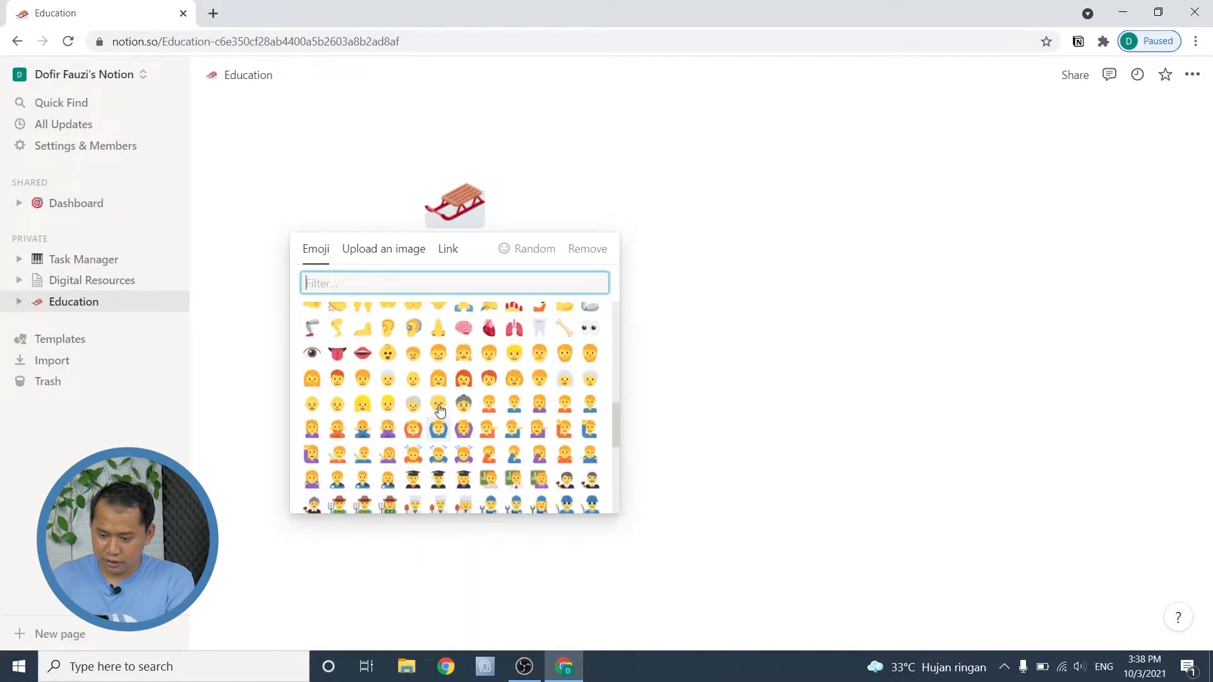
click(466, 482)
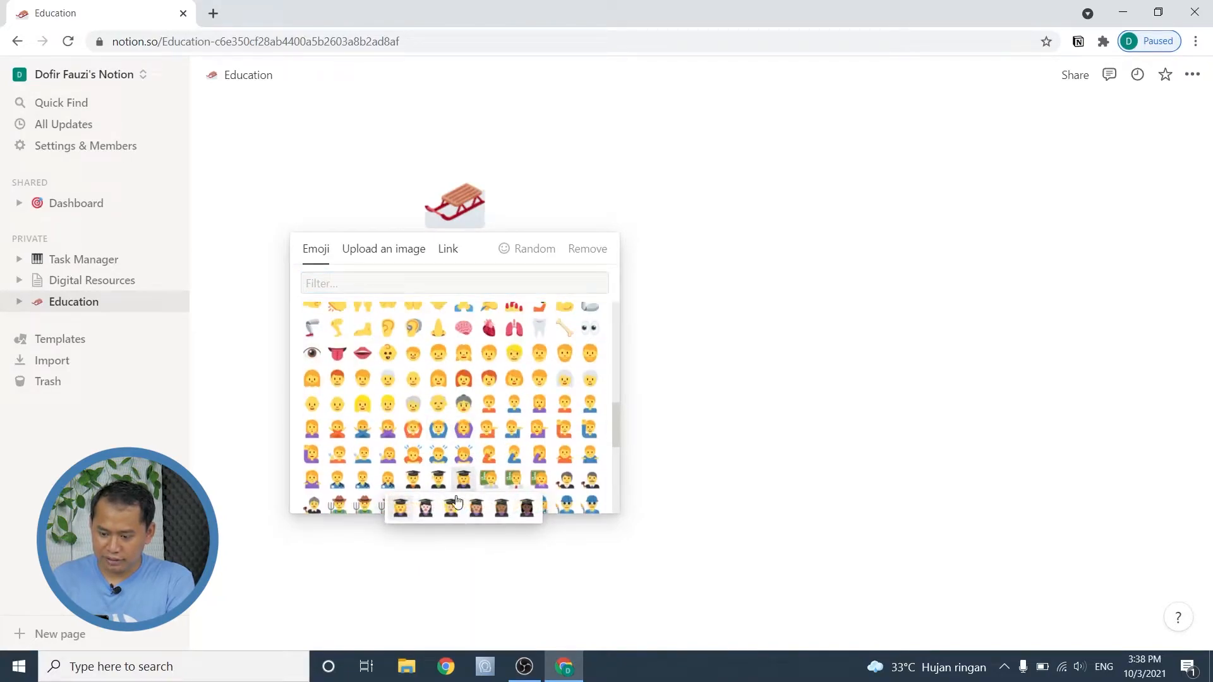
click(403, 506)
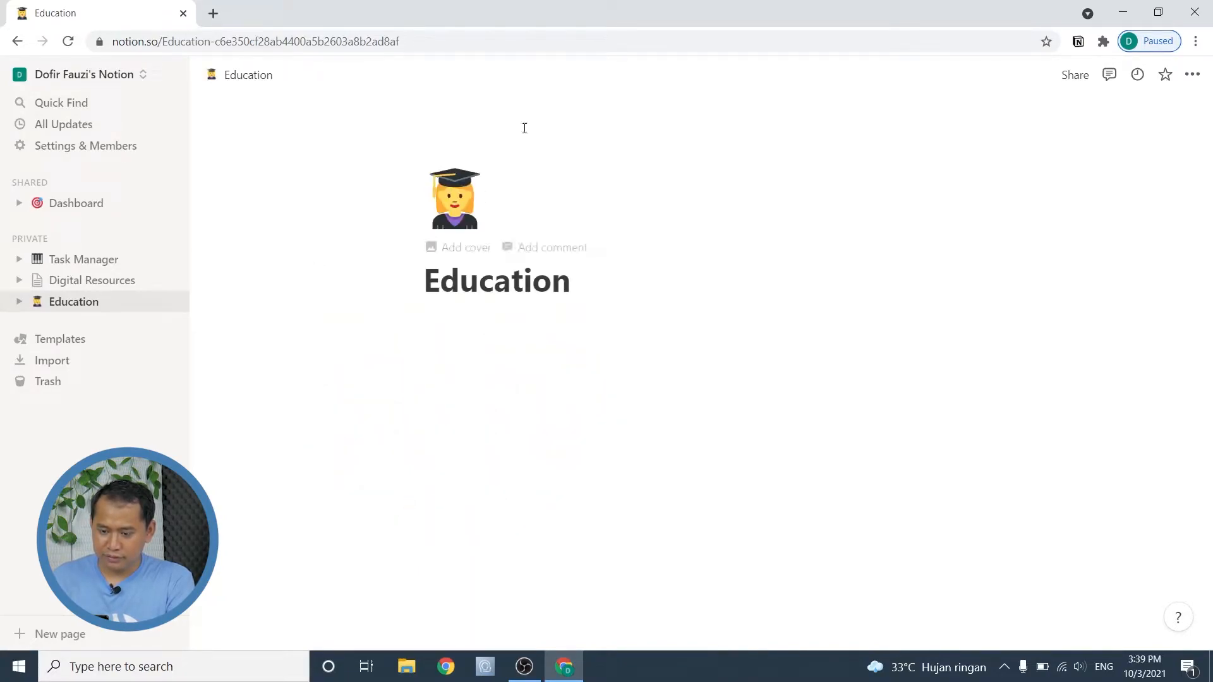
- Insert an inline table database in the Education page body and title it "Jadwal Kuliah"
click(499, 346)
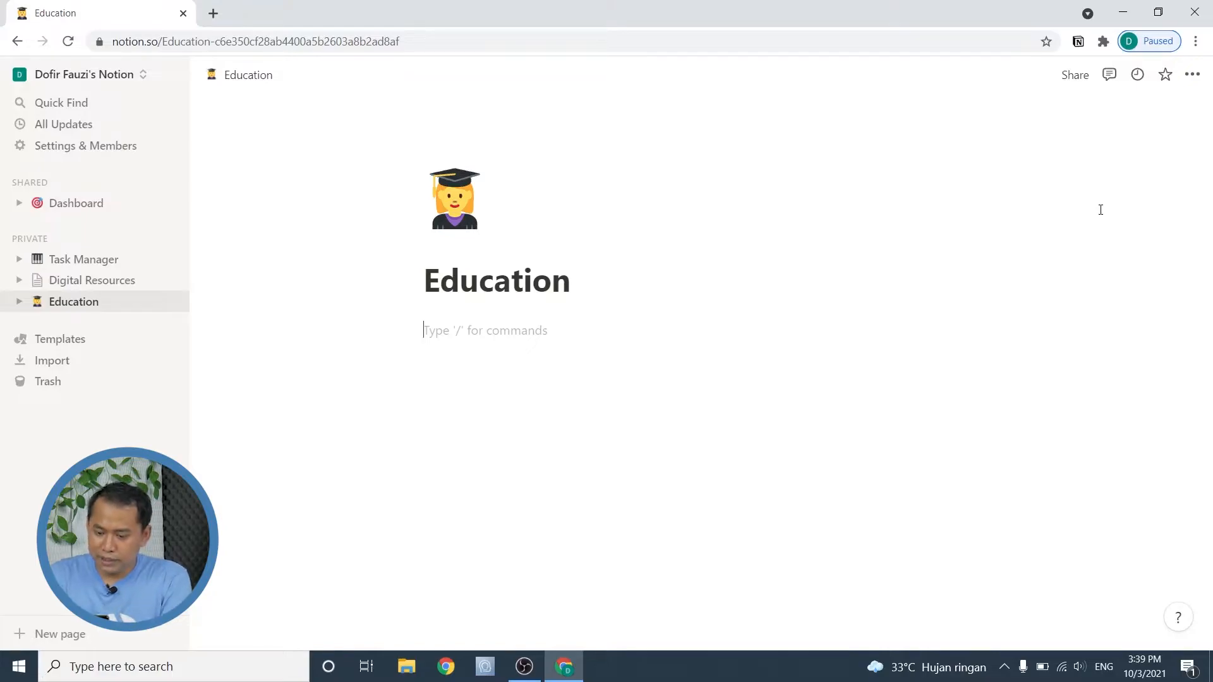
text(/)
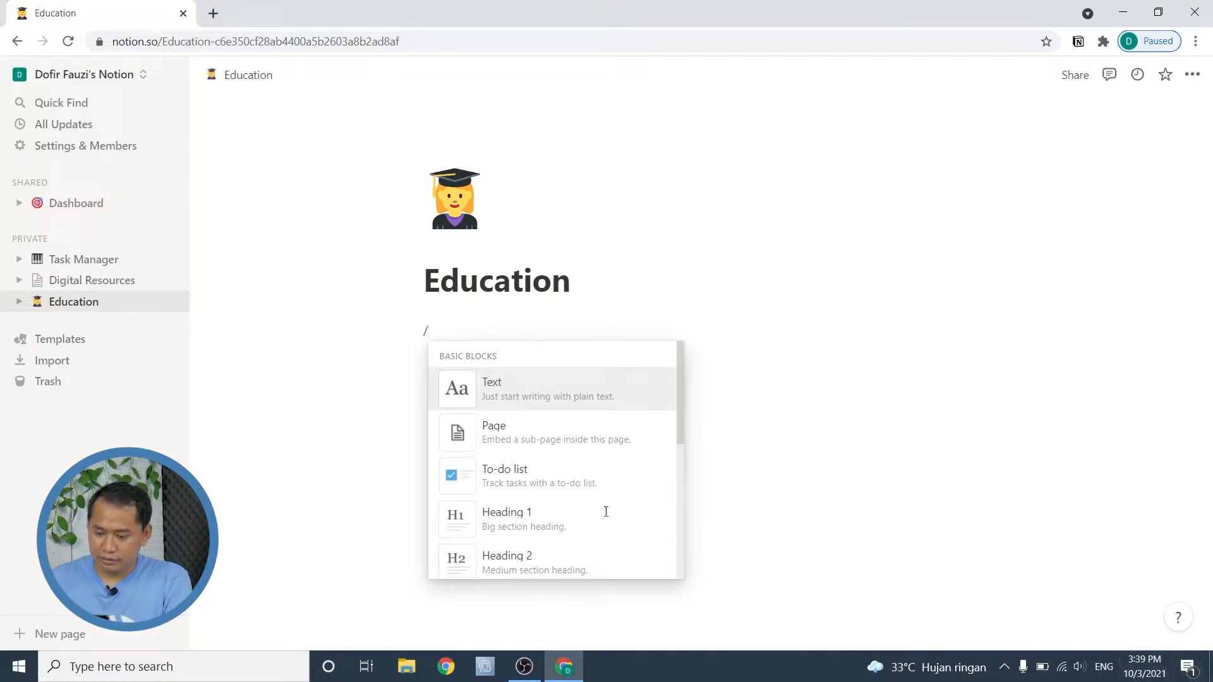
scroll(537, 473, down, 4)
scroll(543, 482, down, 8)
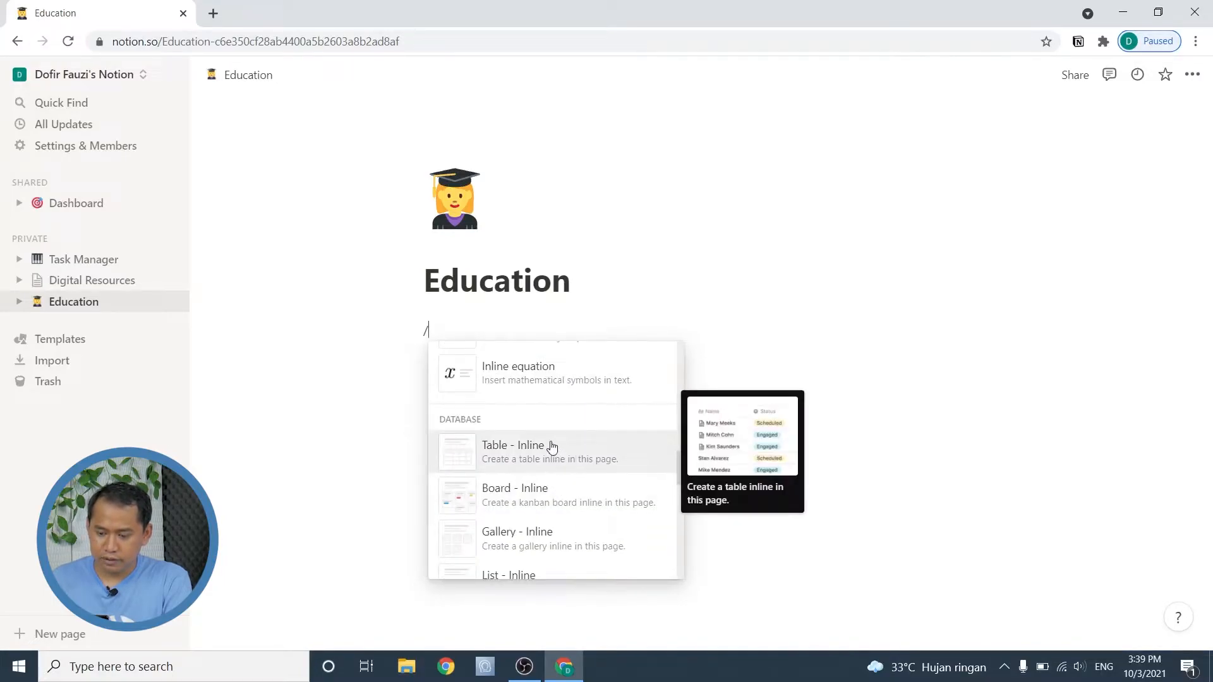
click(546, 453)
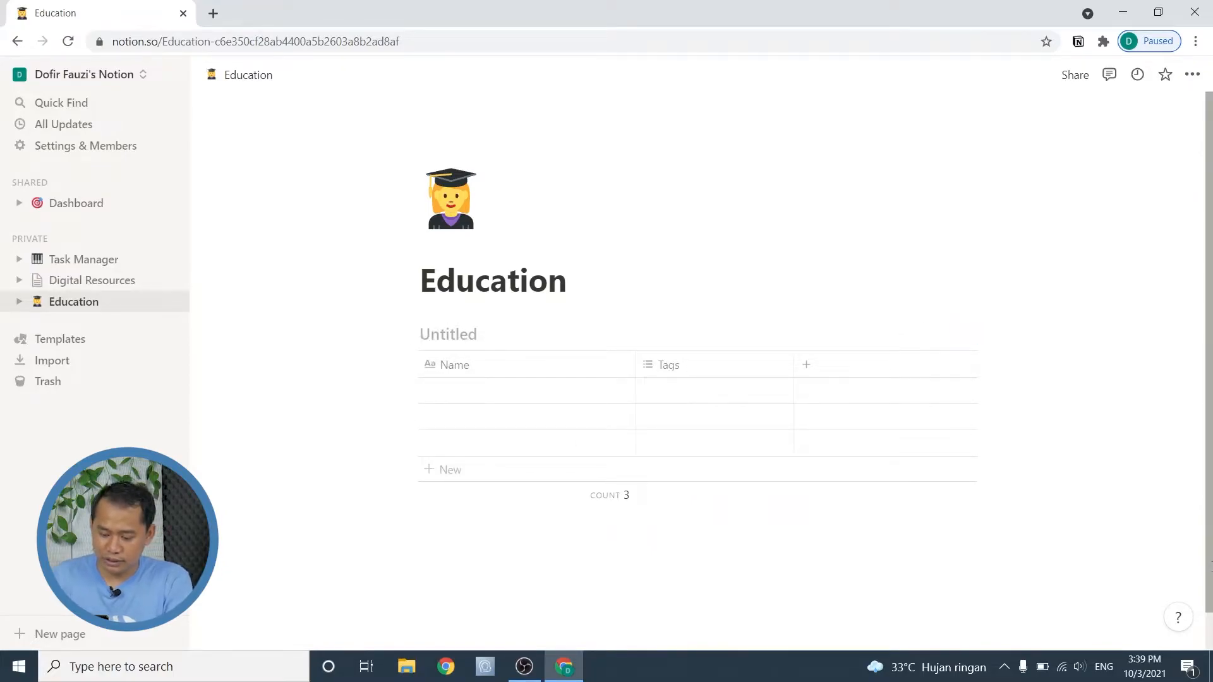
text(Jadwal )
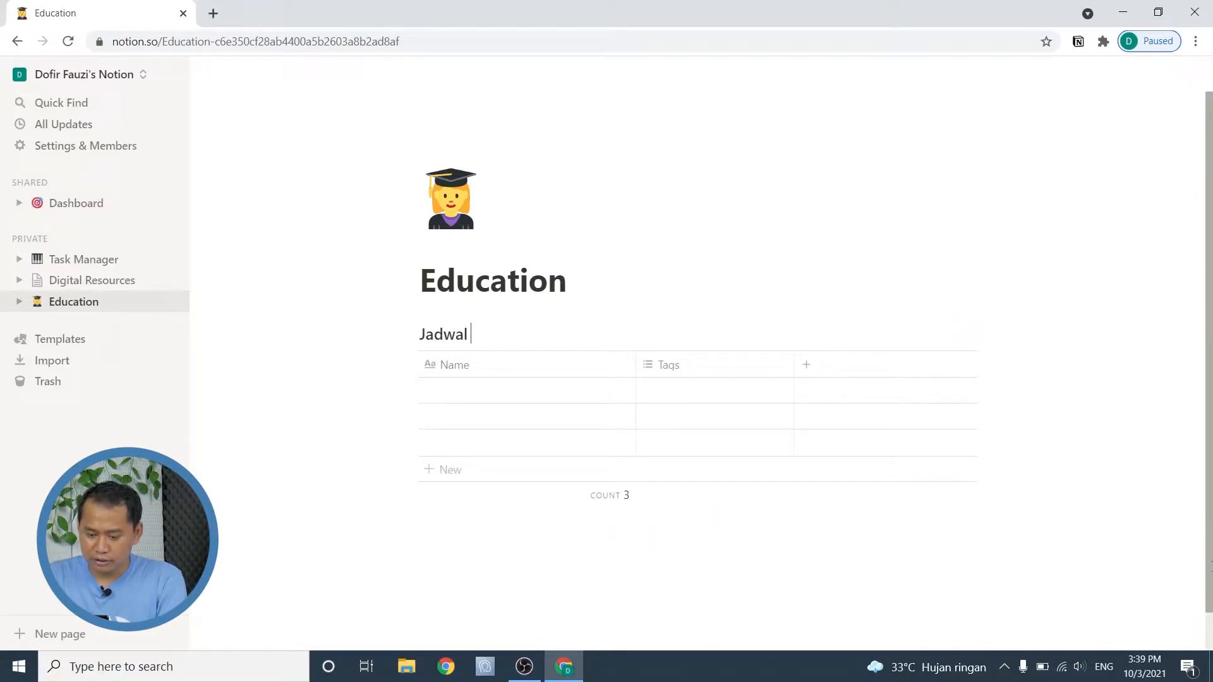
text(Kuliah)
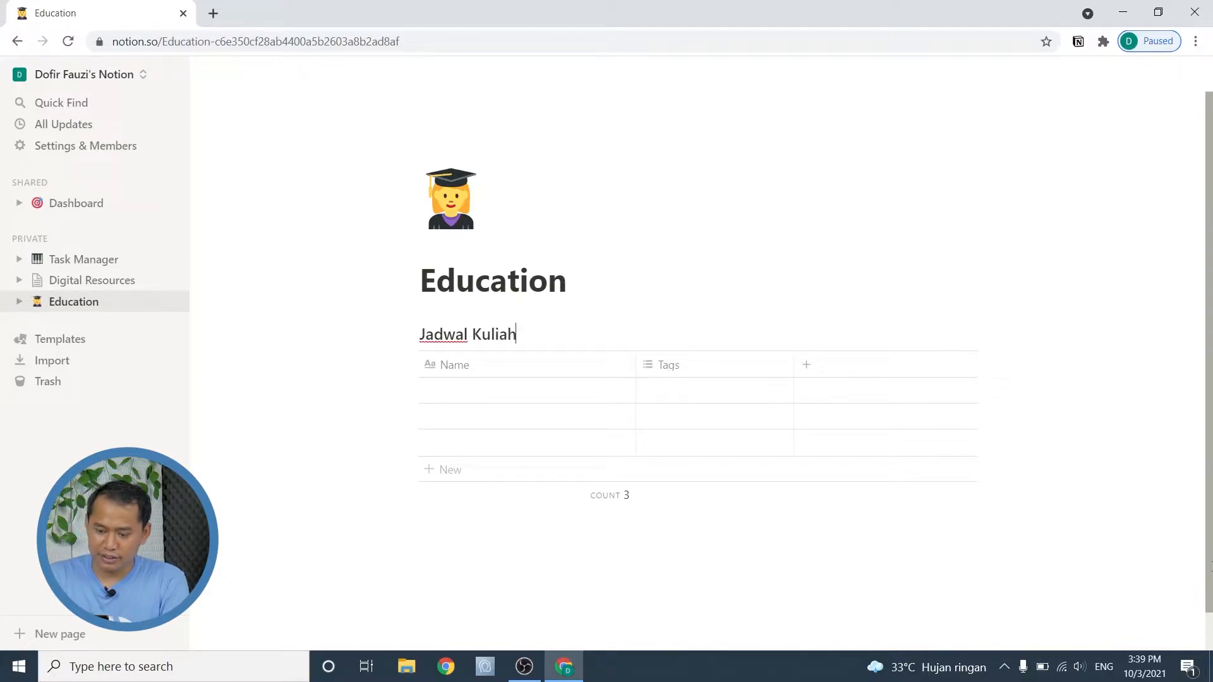
click(490, 554)
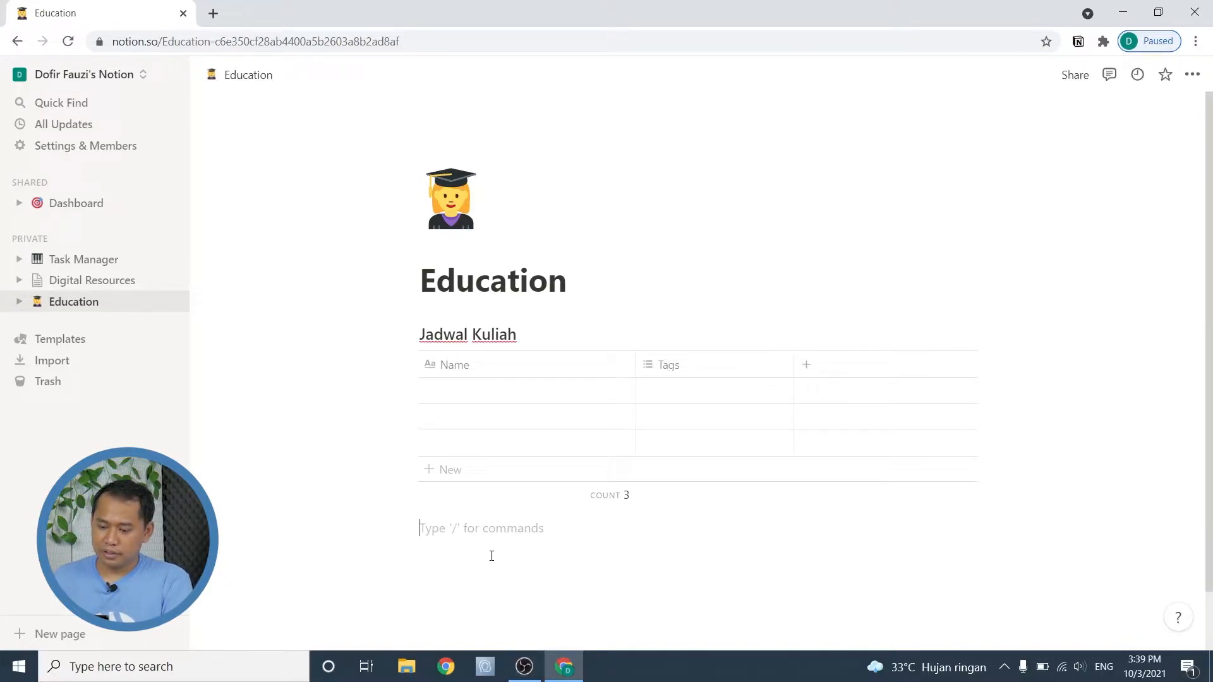
- Rename the table's Name column to "Mata Kuliah", with both words capitalized
click(522, 378)
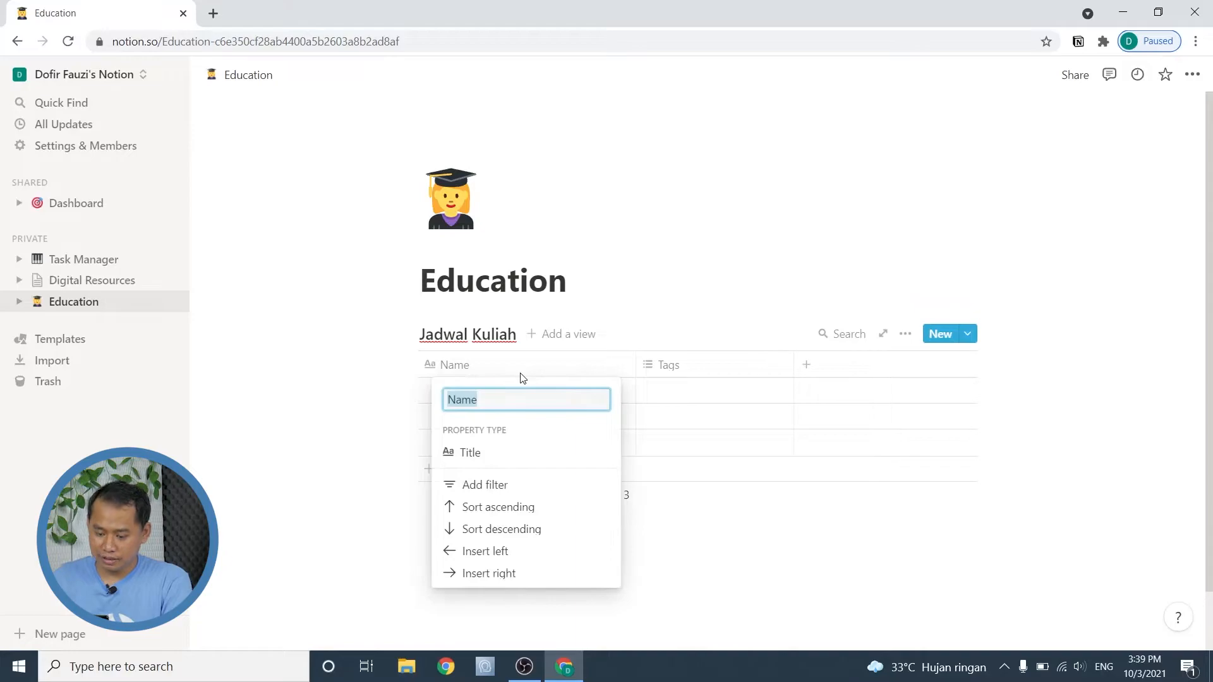
text(mata ku)
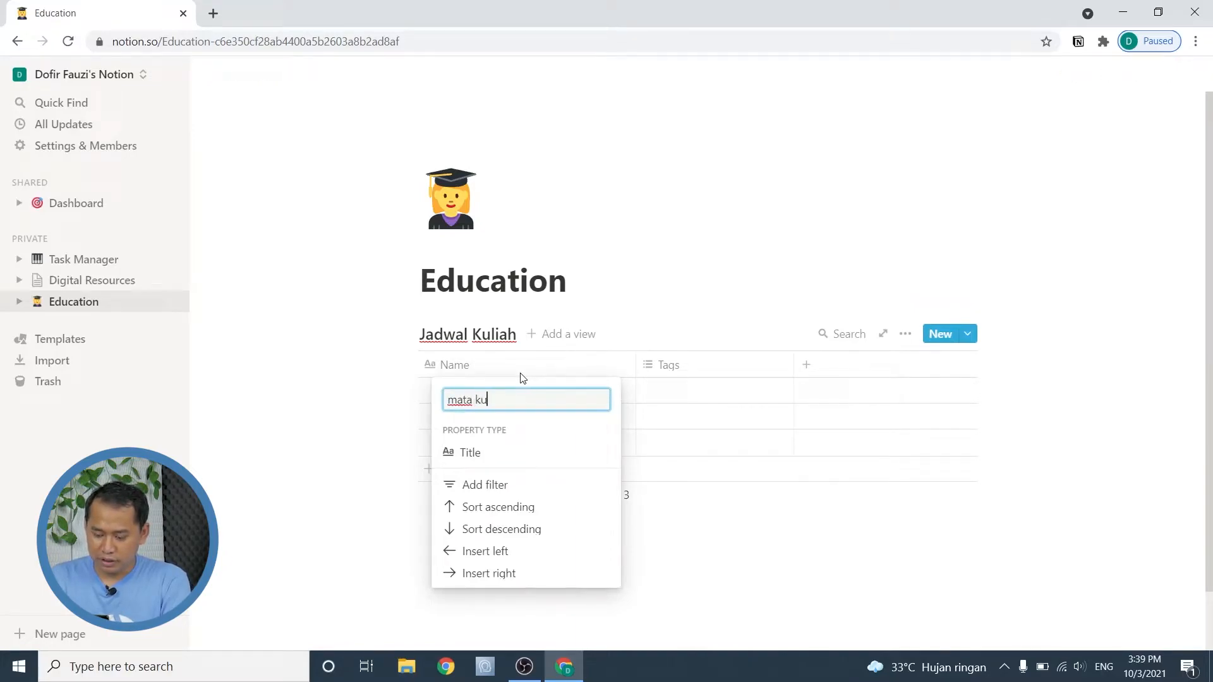
text(liah)
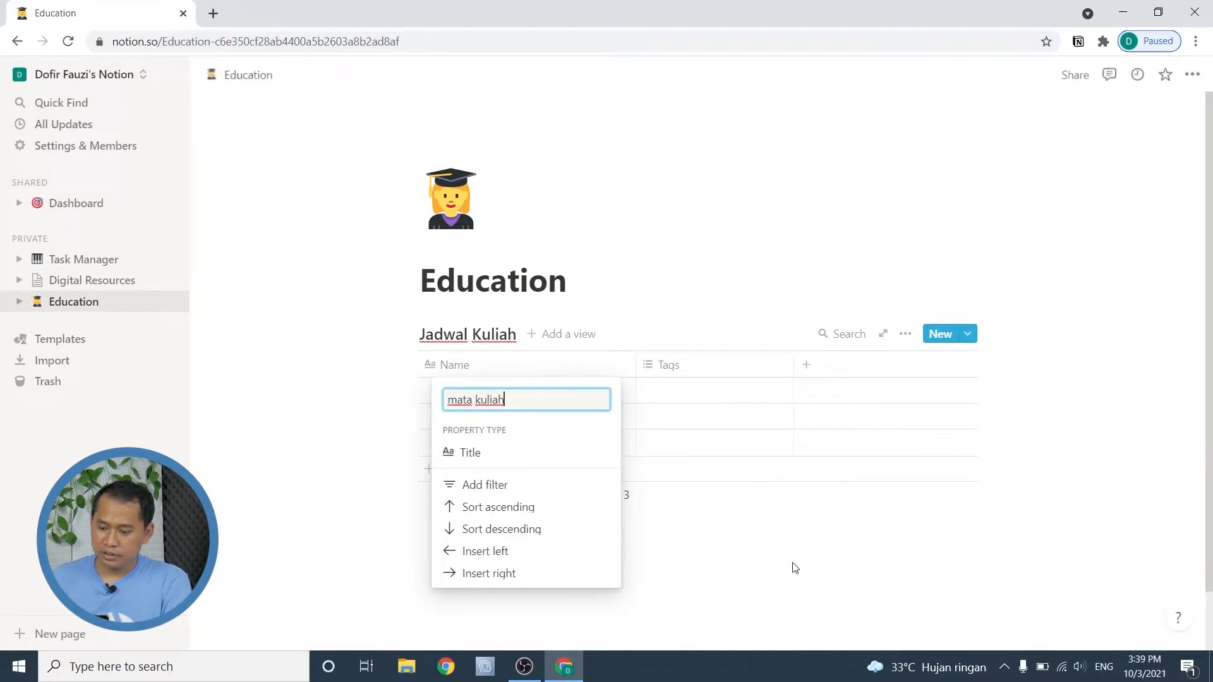
click(793, 567)
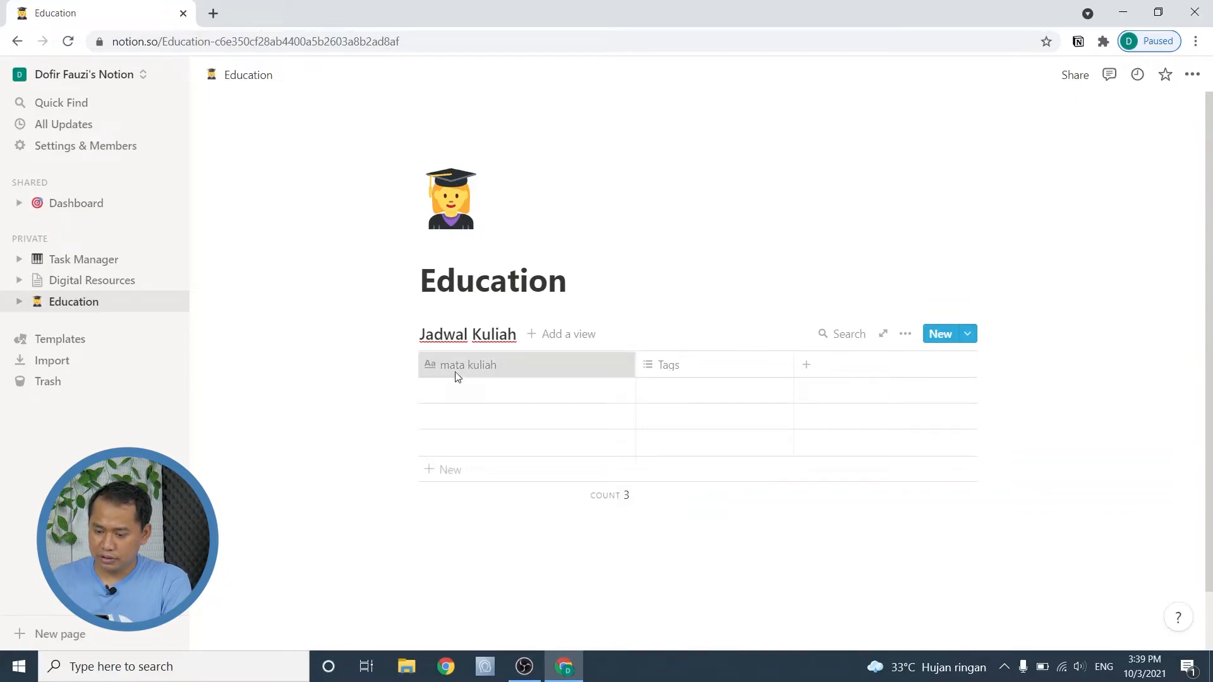
click(440, 374)
click(460, 407)
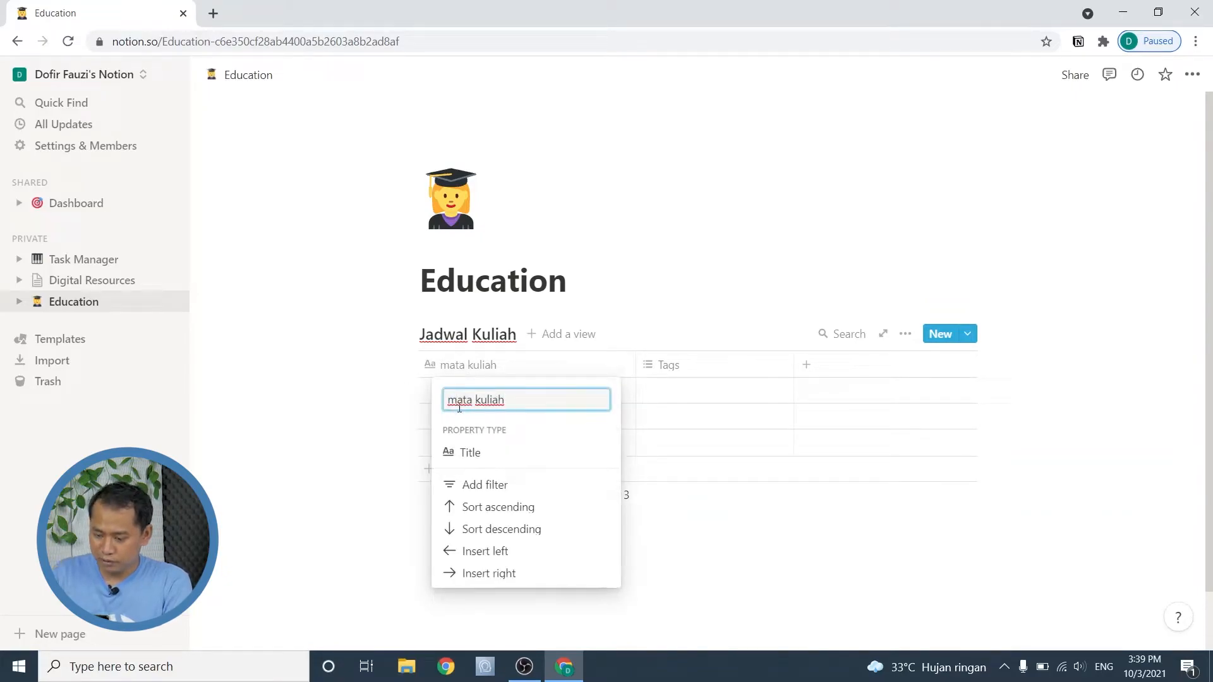
key(BackSpace)
text(M)
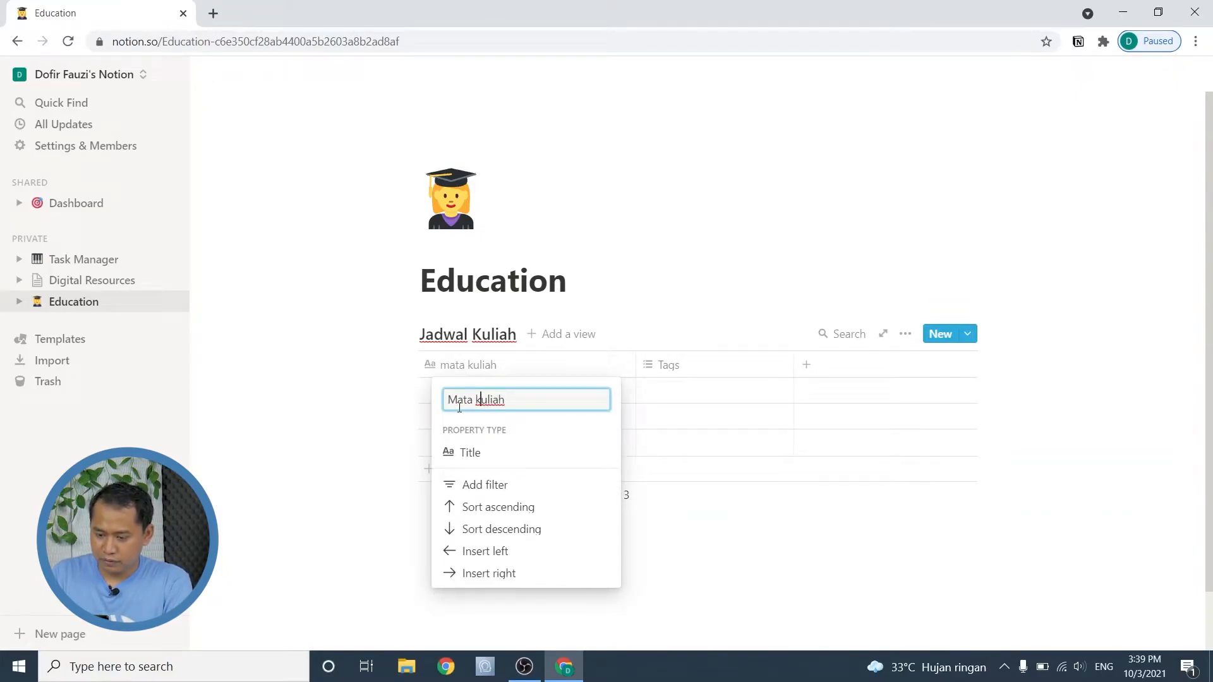
key(BackSpace)
text(K)
key(Return)
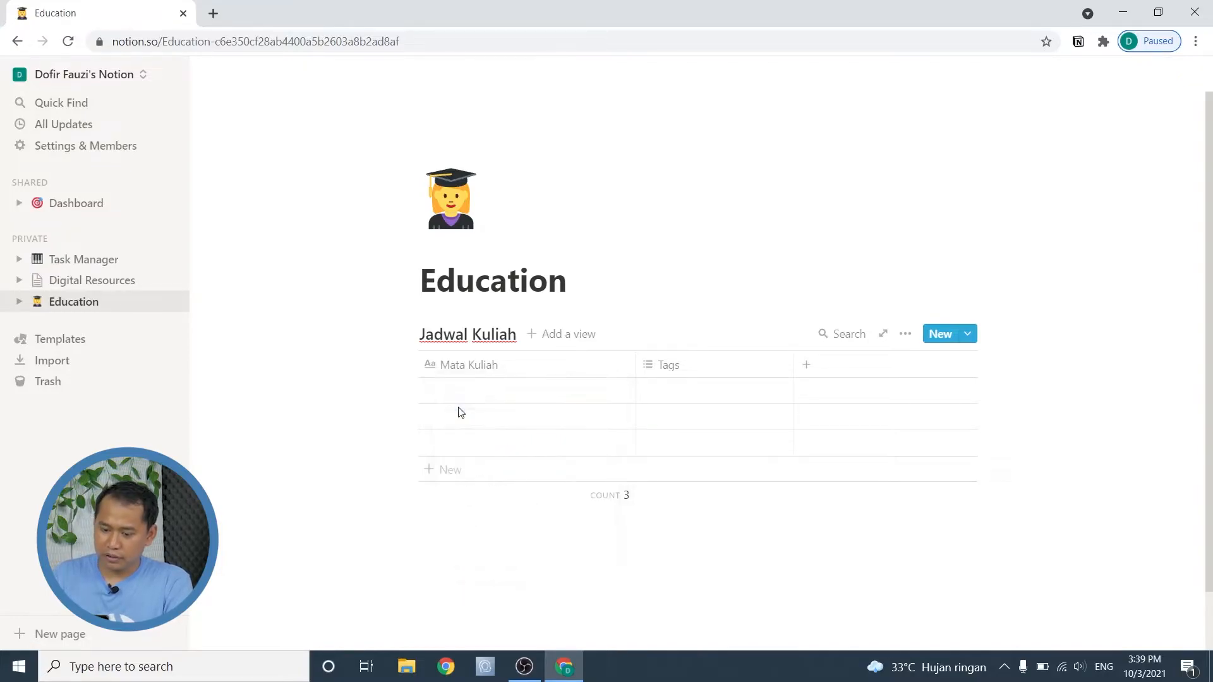
- Rename the table's Tags column to "Dosen"
click(686, 367)
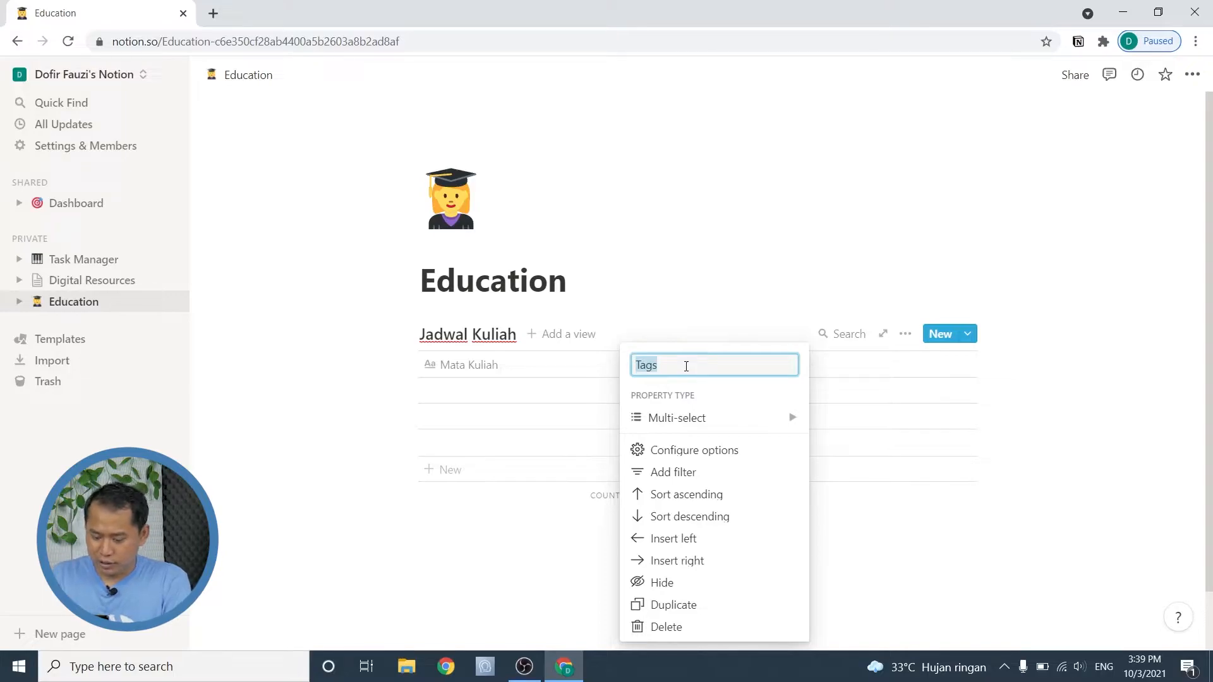
text(Dos)
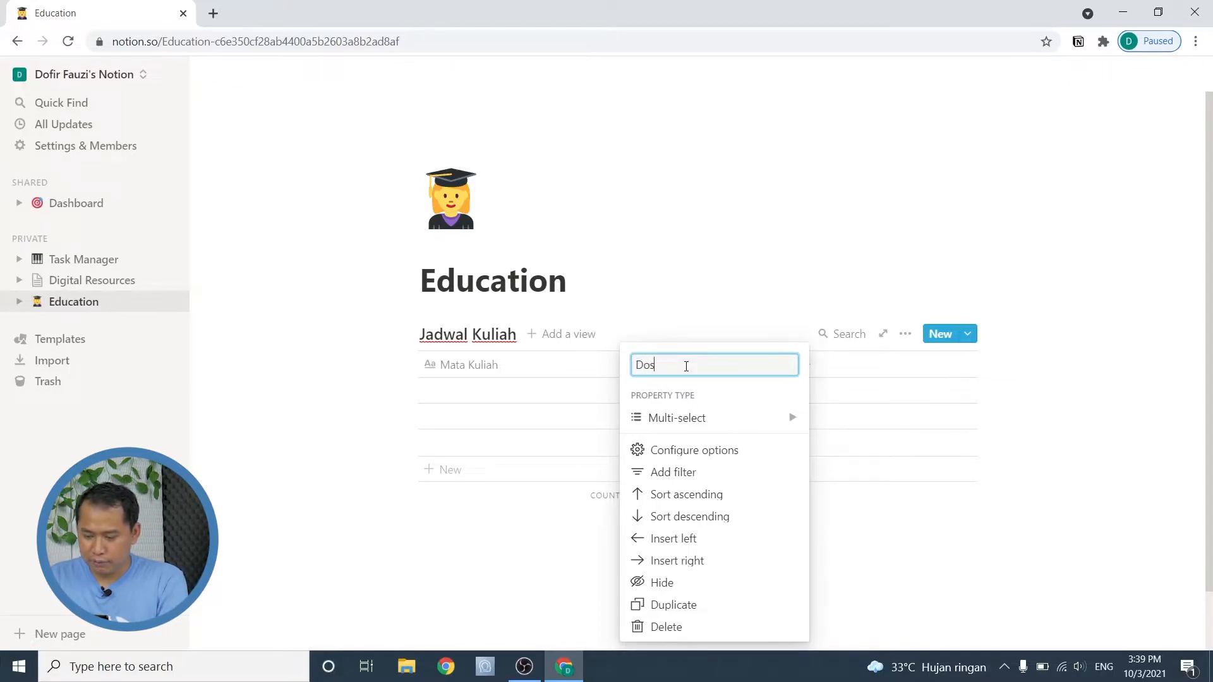
text(en)
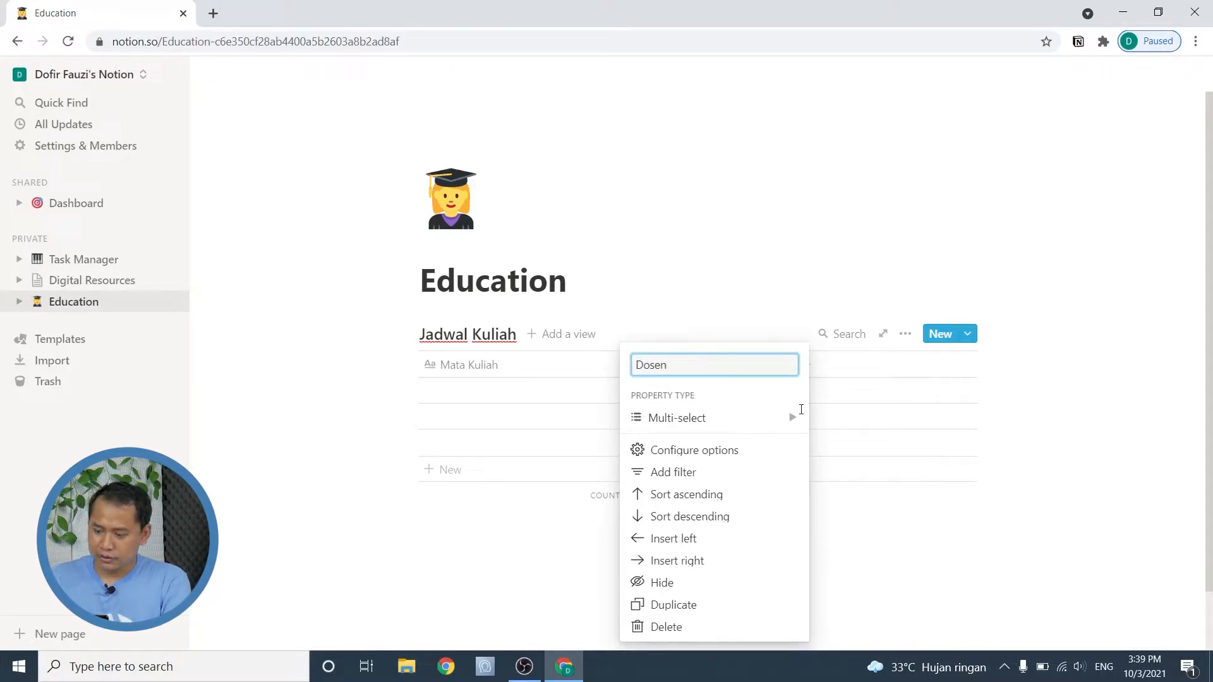
click(994, 587)
- Add a third column named "Jadwal Kuliah" to the table with the Text property type
click(805, 364)
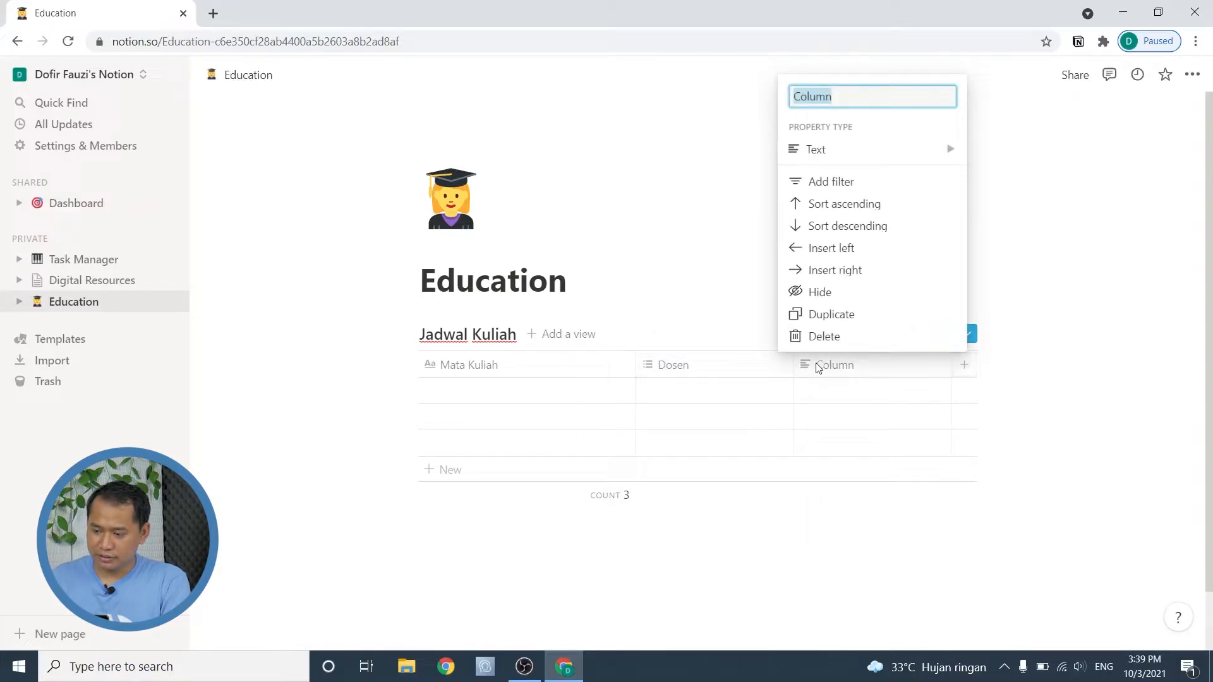
text(Jadwal Kuliah)
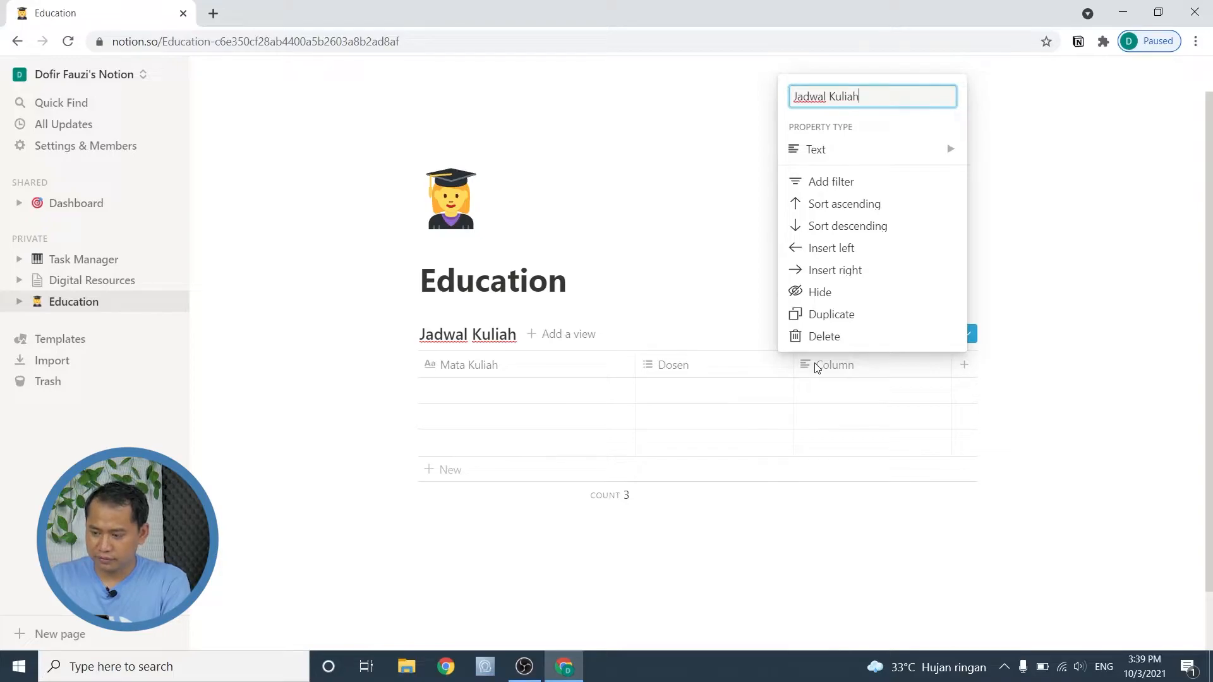
click(927, 155)
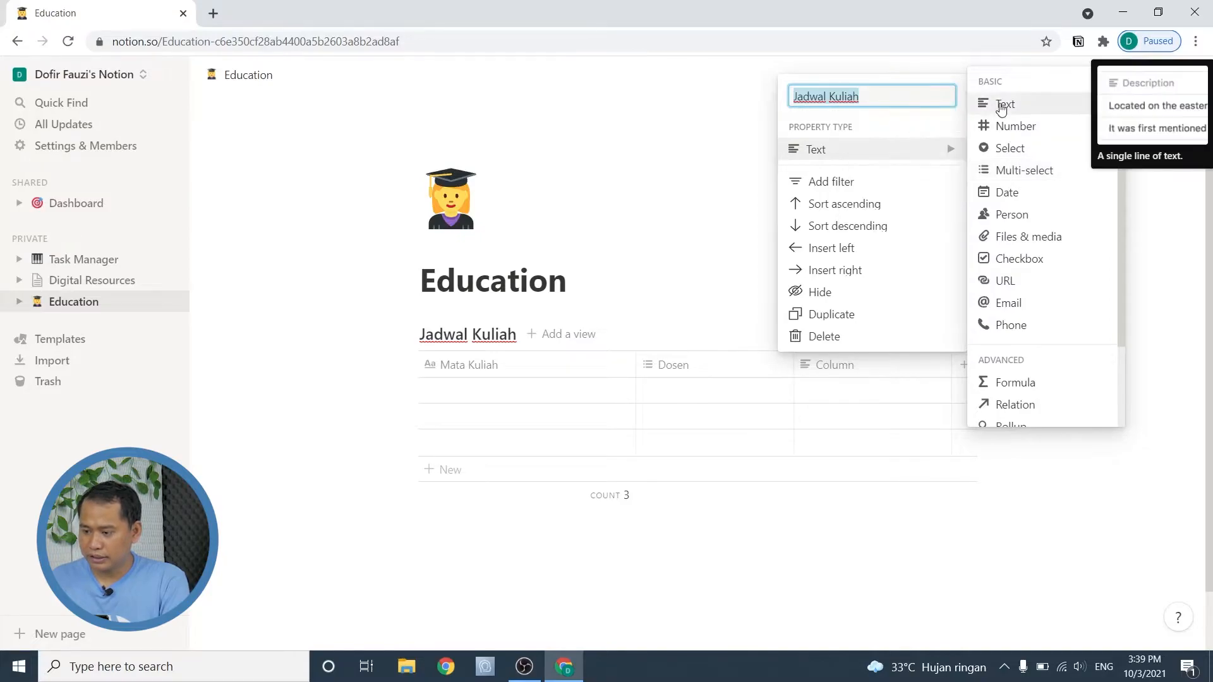
click(1000, 103)
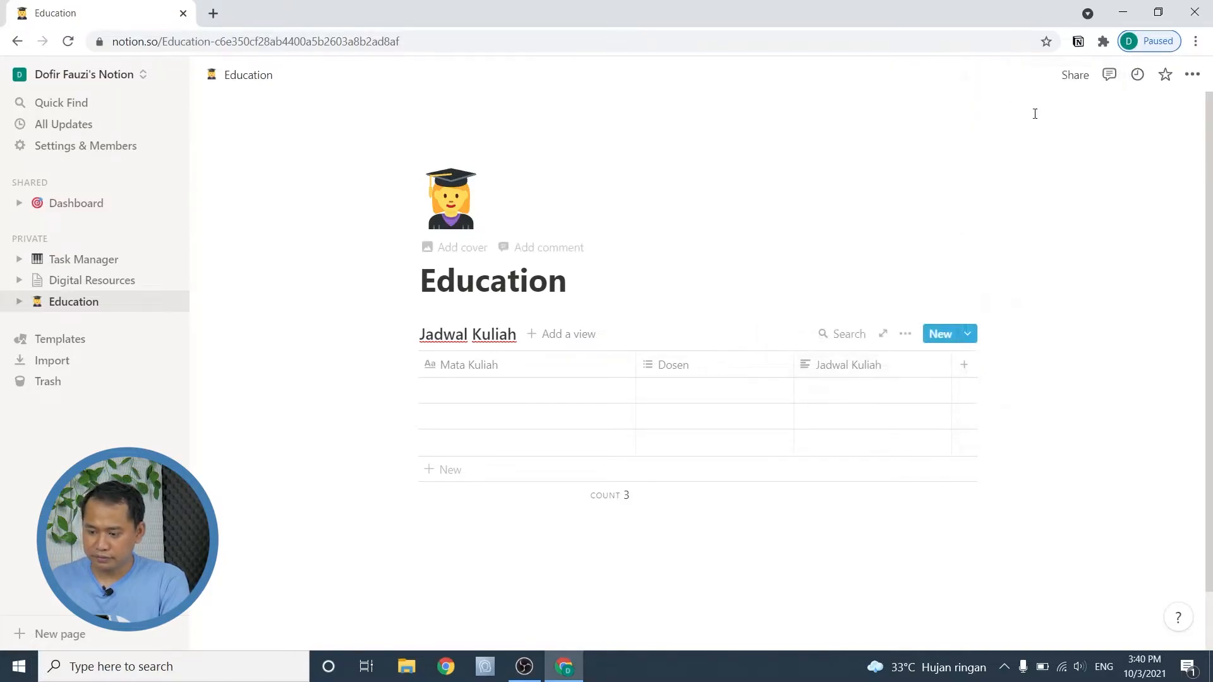
- Change the Dosen column's property type to Text
click(707, 363)
mouse_move(734, 419)
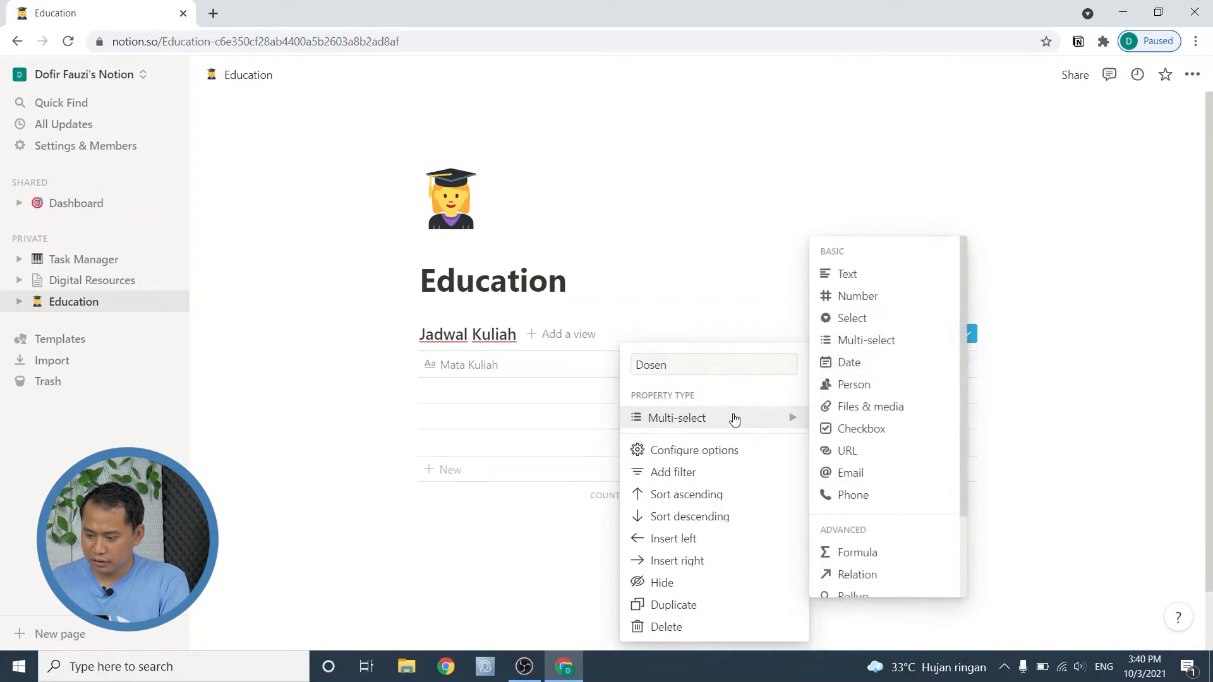
click(848, 279)
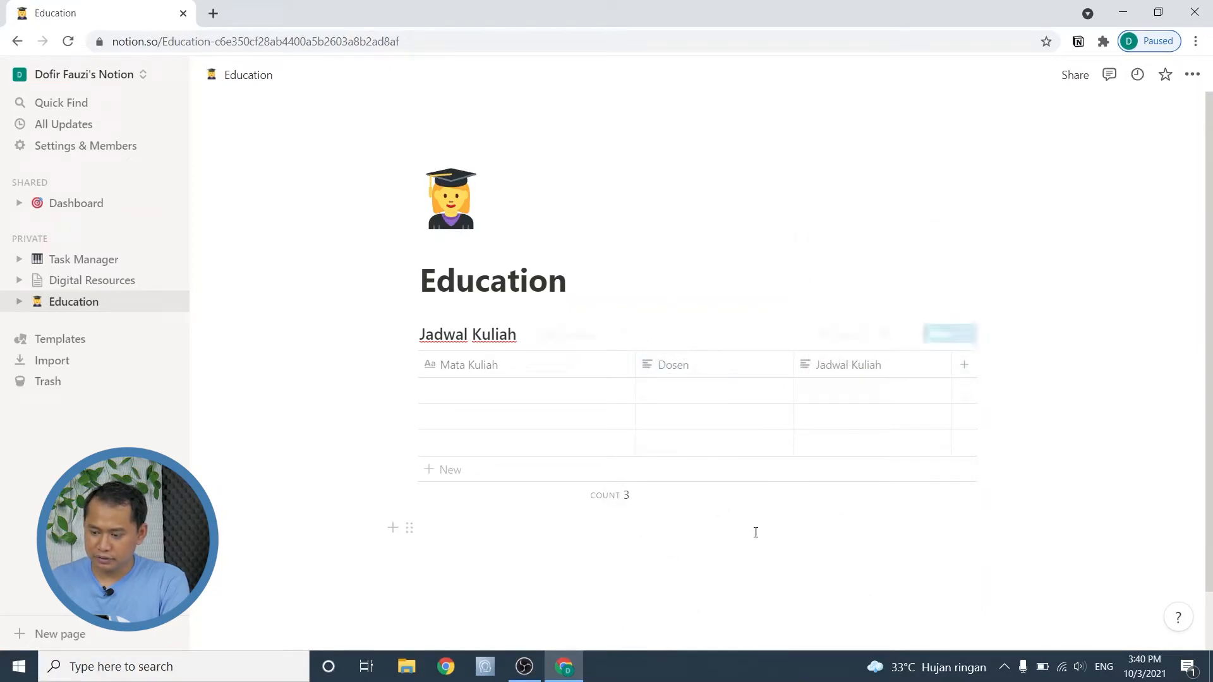
- Enter "manajemen Bisnis" as the first row's Mata Kuliah and fill in the lecturer's name with the MBA title under Dosen
click(485, 389)
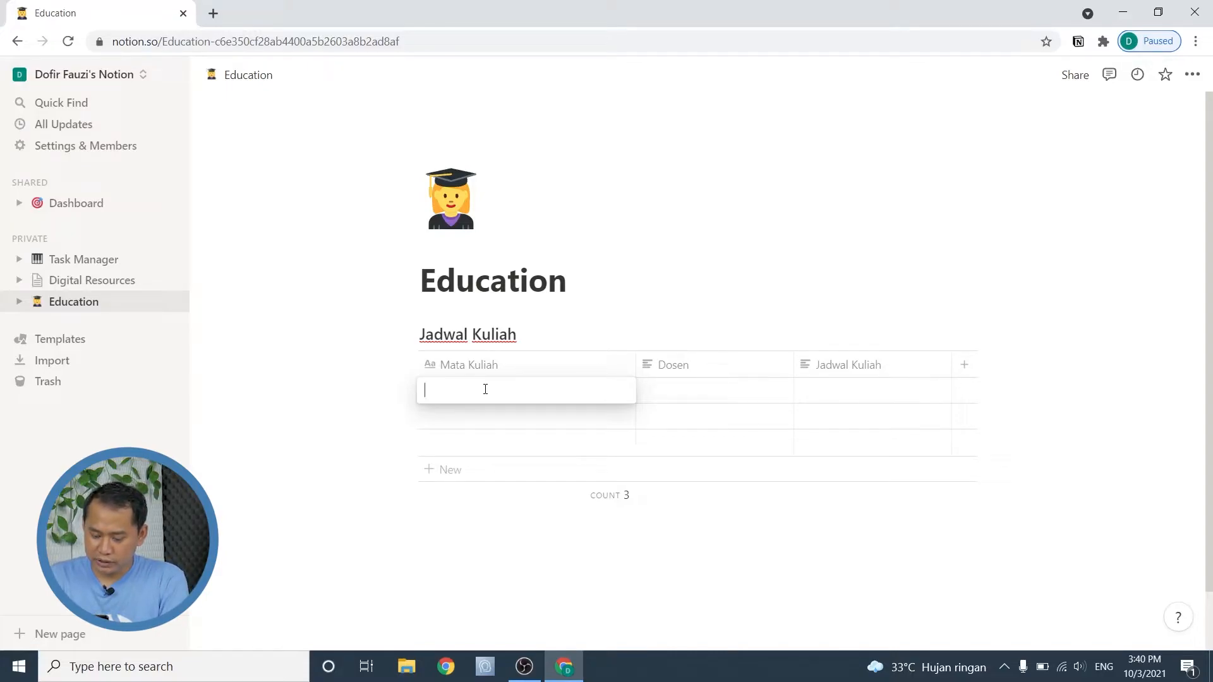
text(Bis)
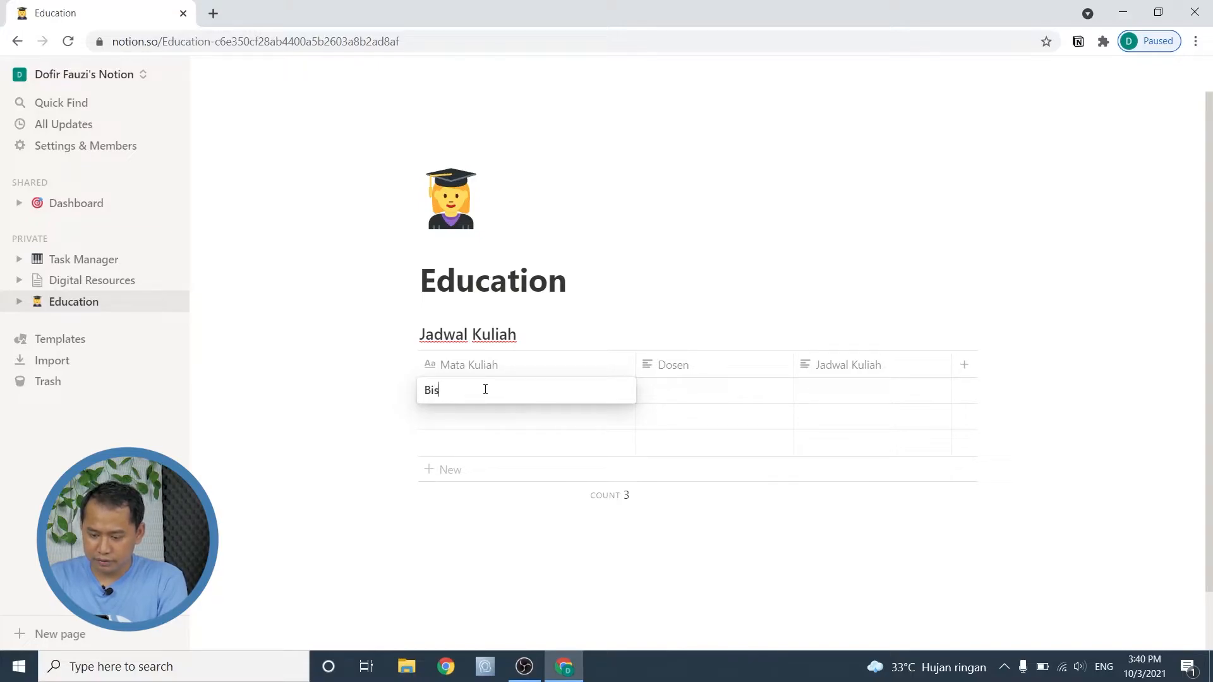
text(manajemen)
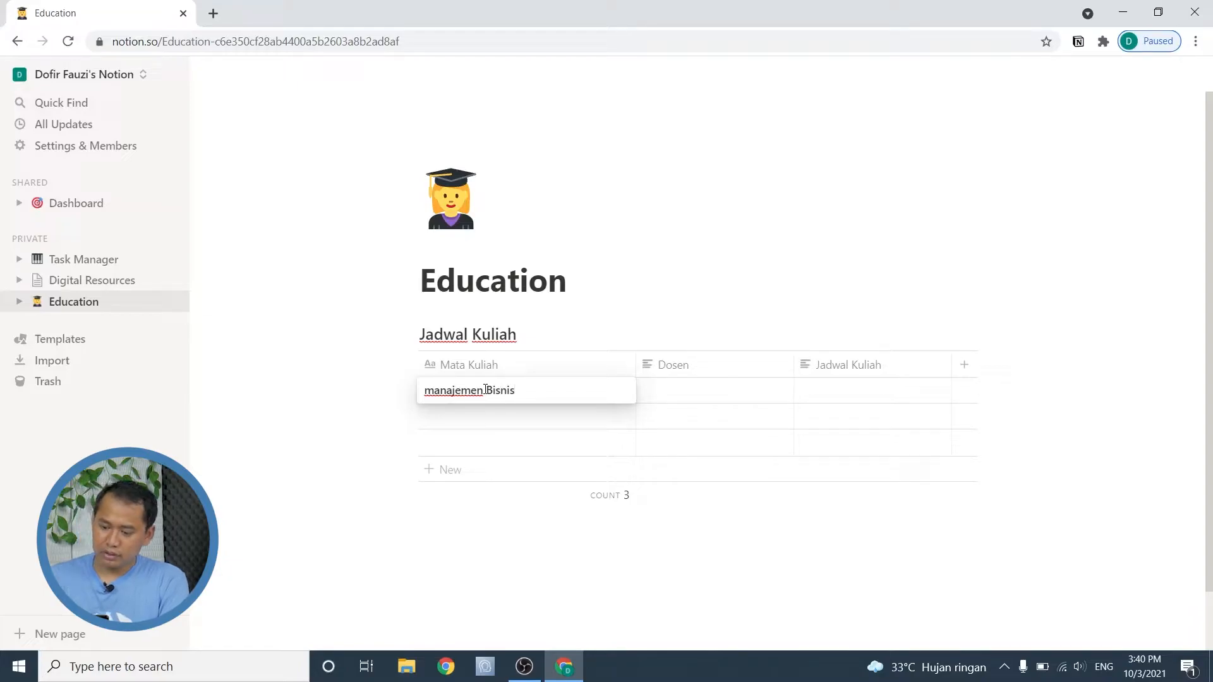
key(Escape)
click(688, 391)
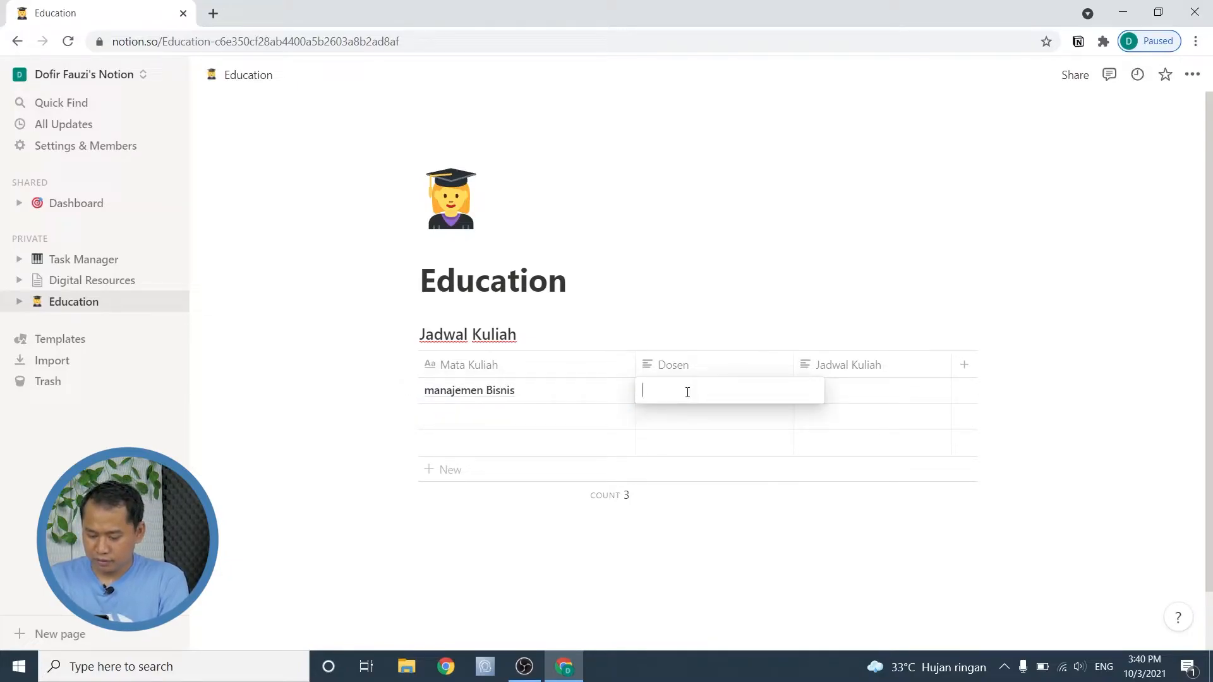
text(Fa)
text(sia)
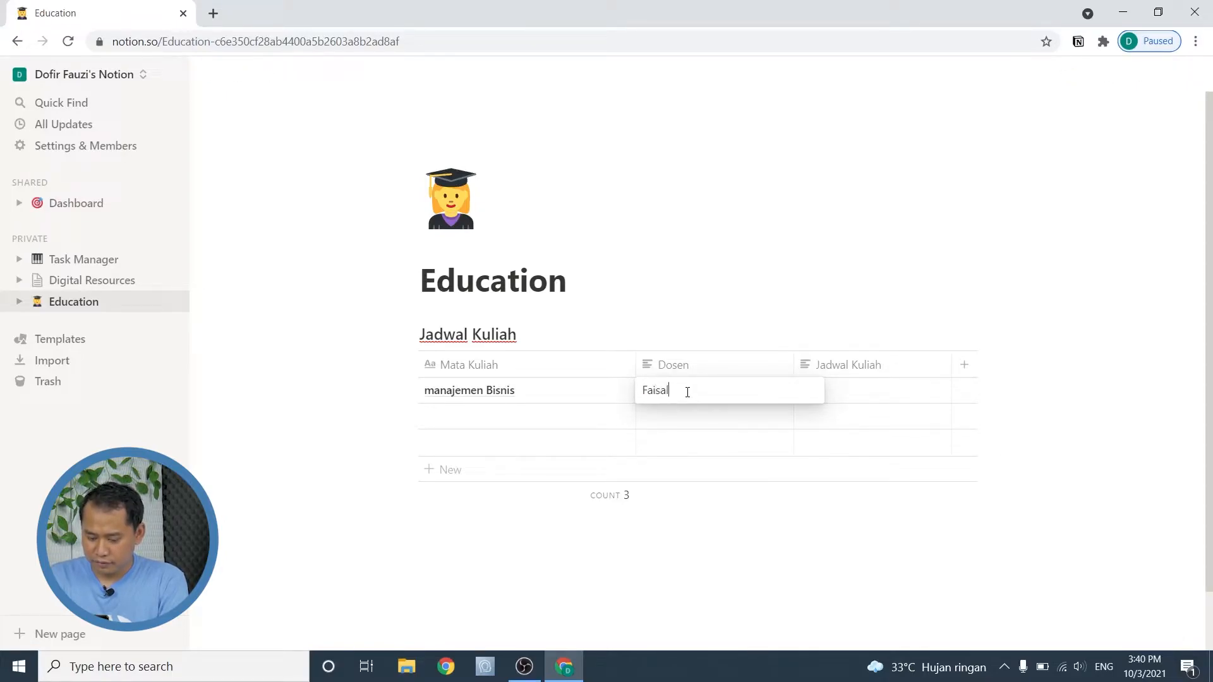
key(Escape)
- Set the Jadwal Kuliah of the manajemen Bisnis row to "Senin 10.00-12.00"
click(854, 390)
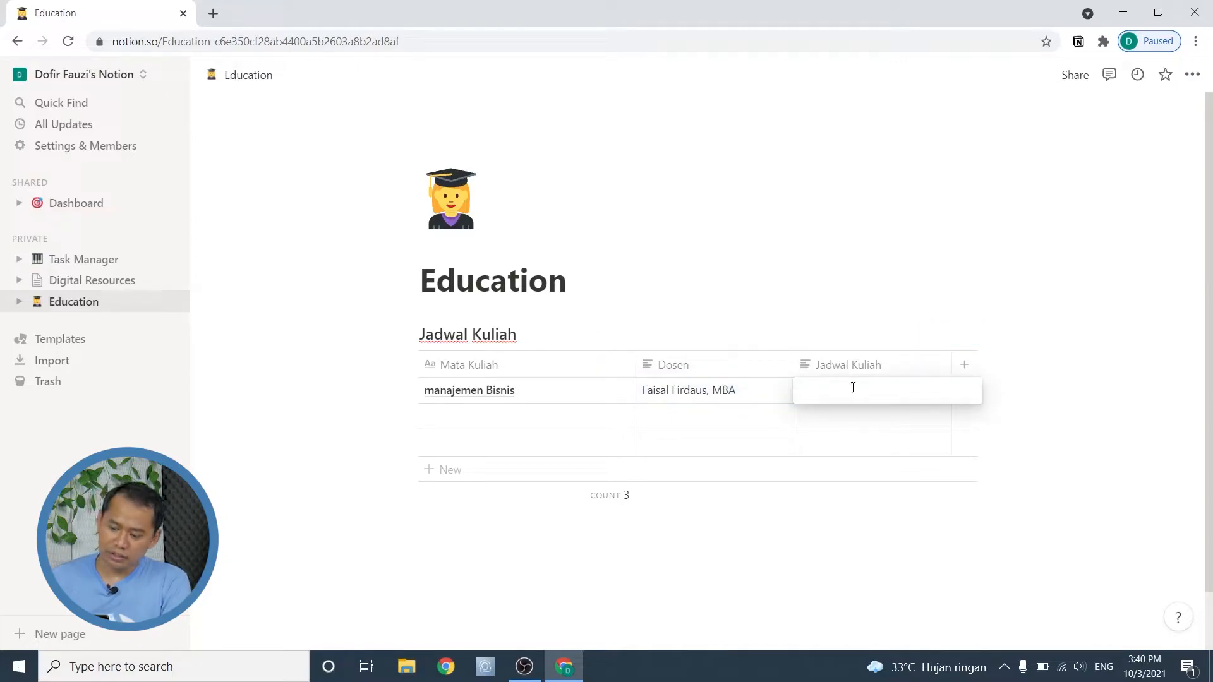
text(Senin 10.00-12)
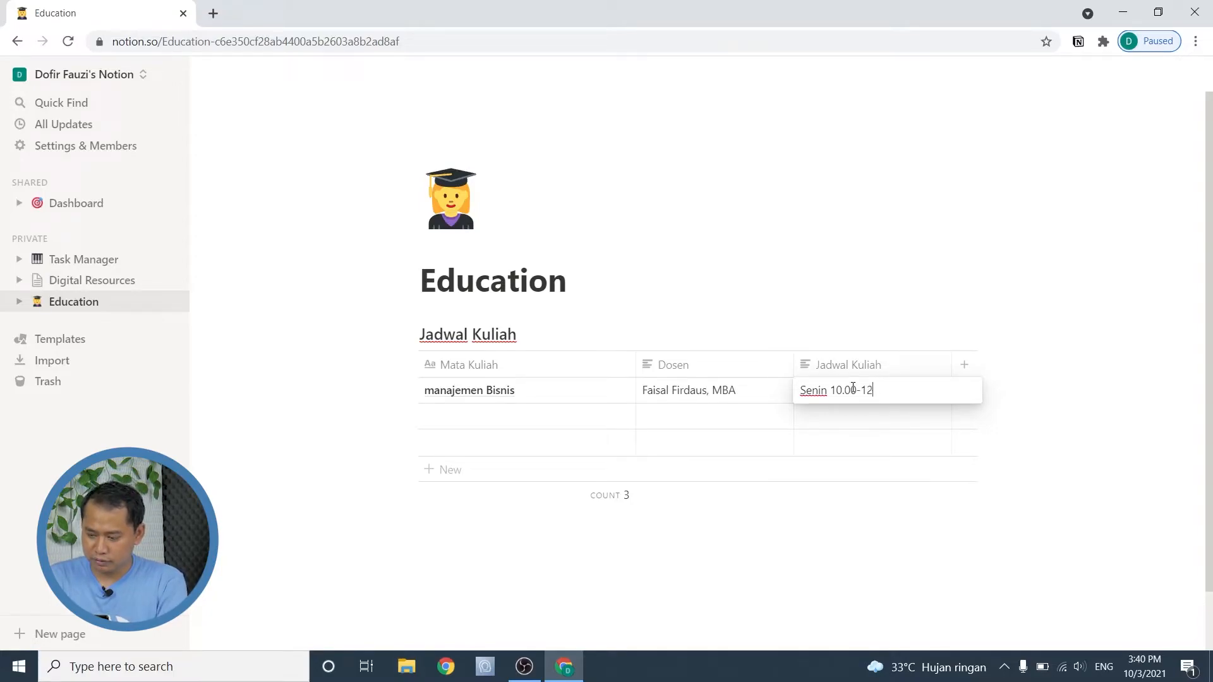
key(Left)
key(Left)
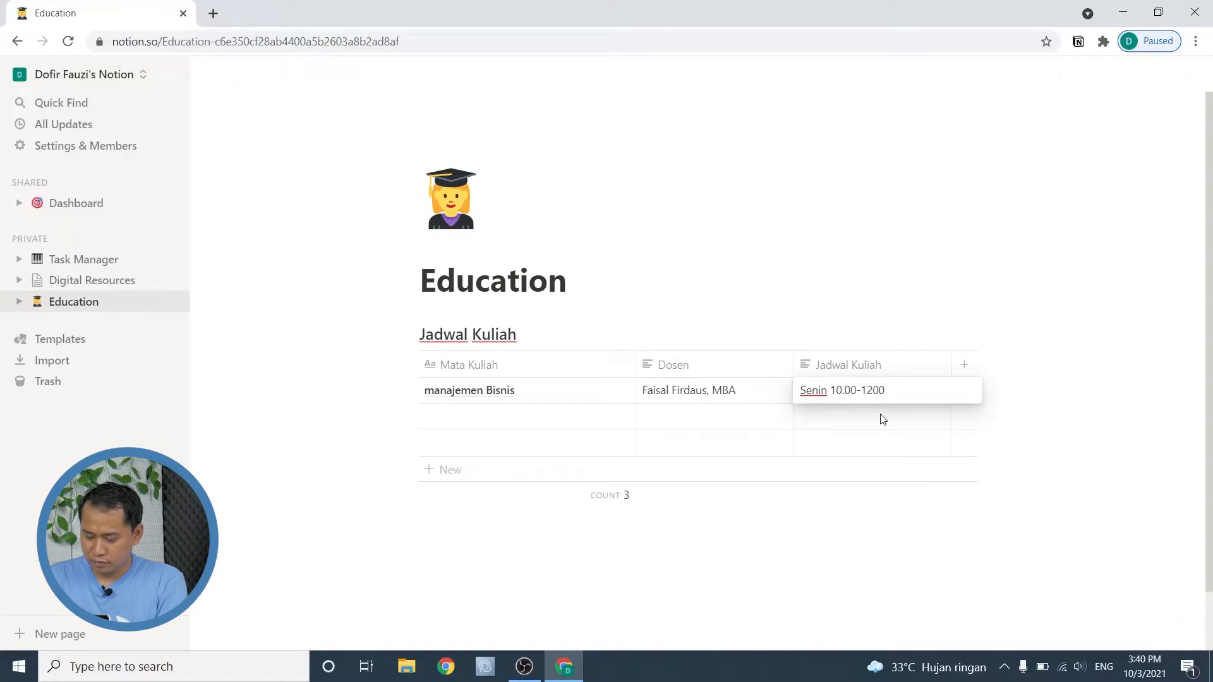
key(Escape)
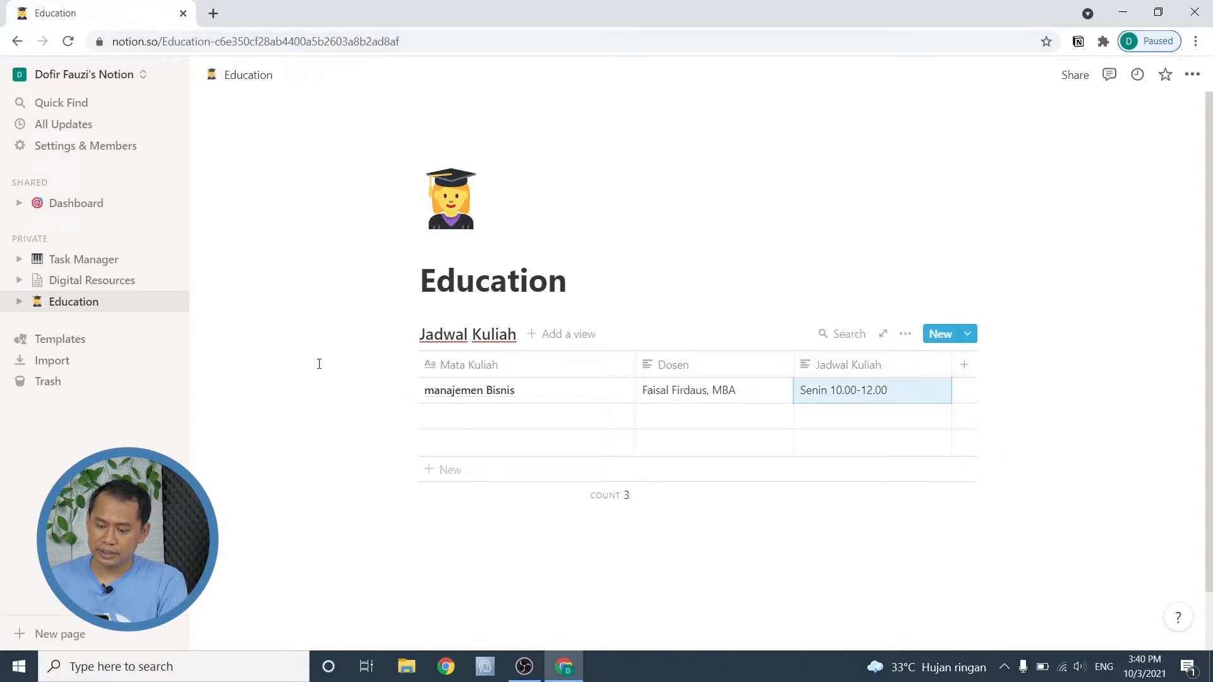
- Enter "Manajemen Pemasaran" as the Mata Kuliah in the table's second row
click(477, 420)
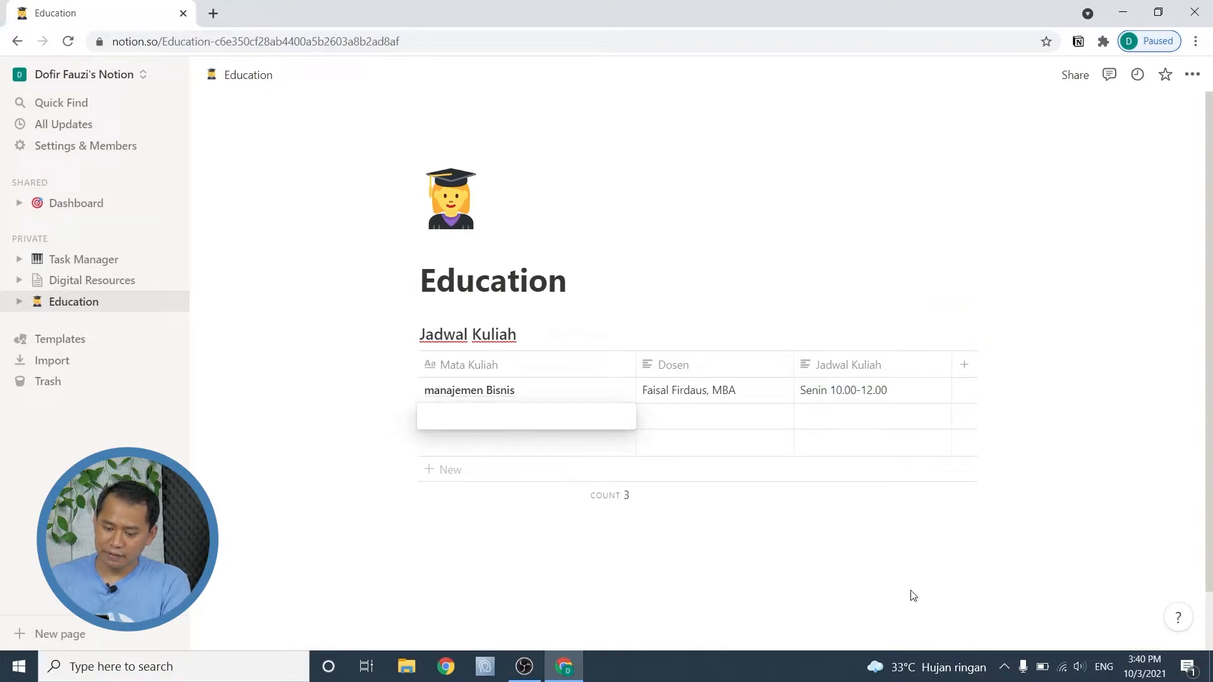
text(Manajee)
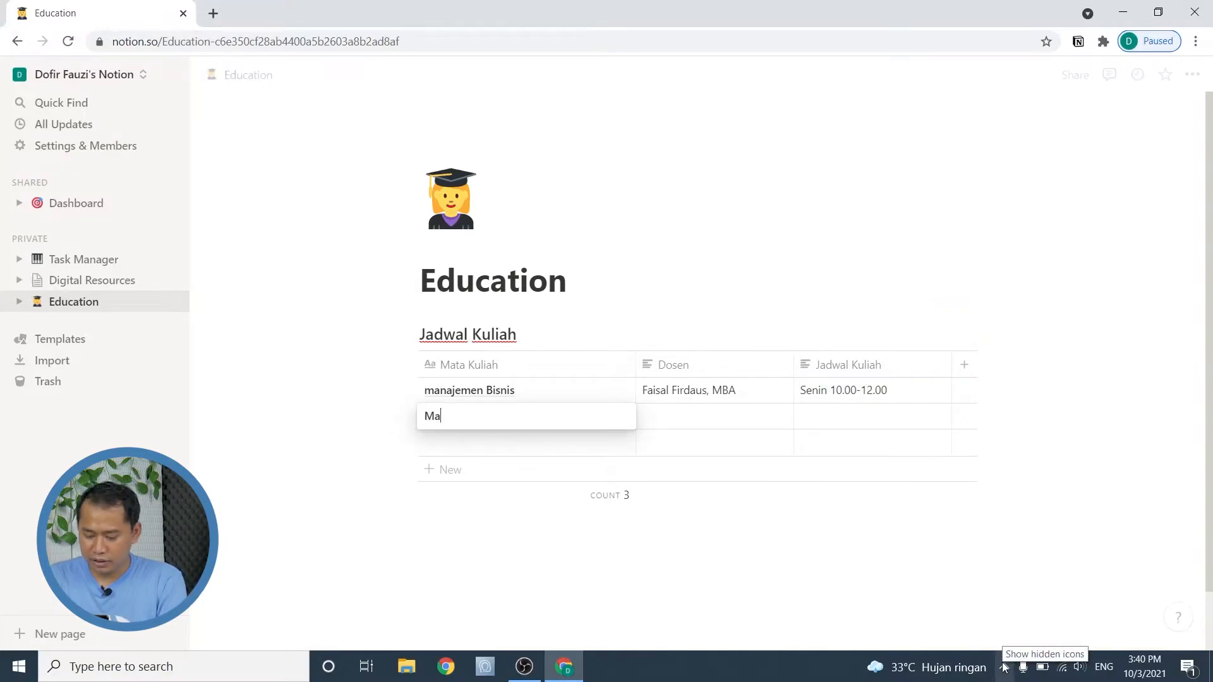
key(BackSpace)
key(BackSpace)
key(BackSpace)
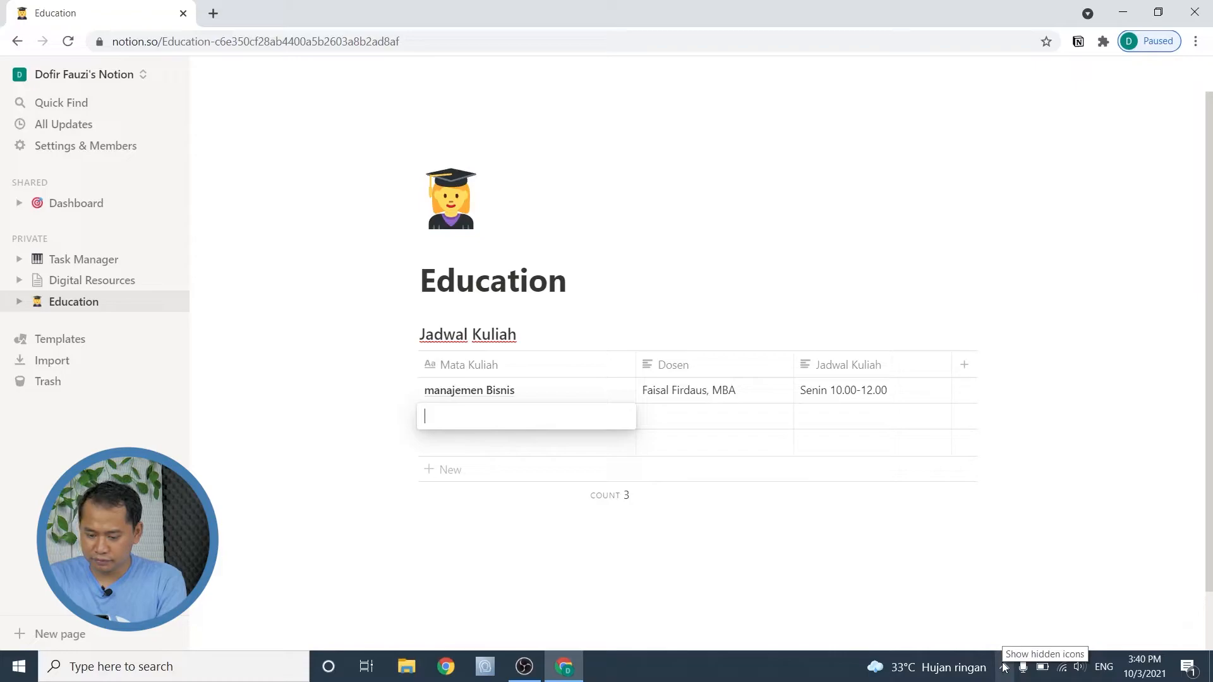
text(Manajemen Pemasaran)
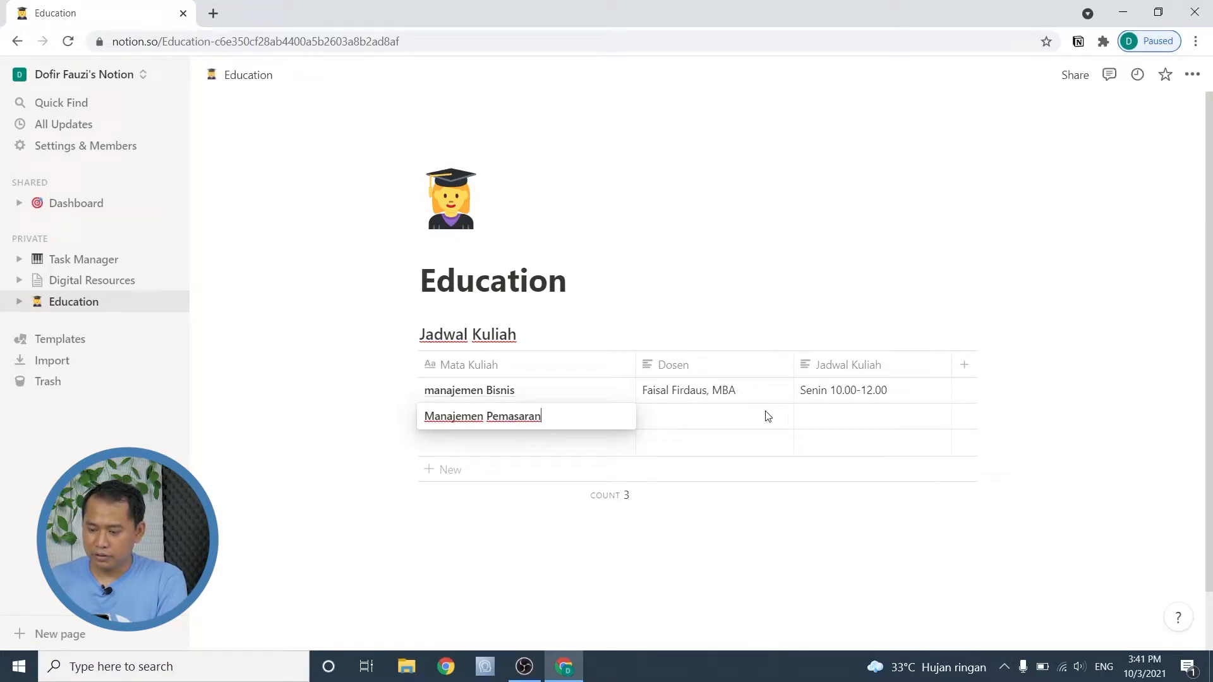
key(Escape)
- Fill in the lecturer's name with the MBA title and the schedule "Selasa 10.00-12.00" for the Manajemen Pemasaran row
click(729, 416)
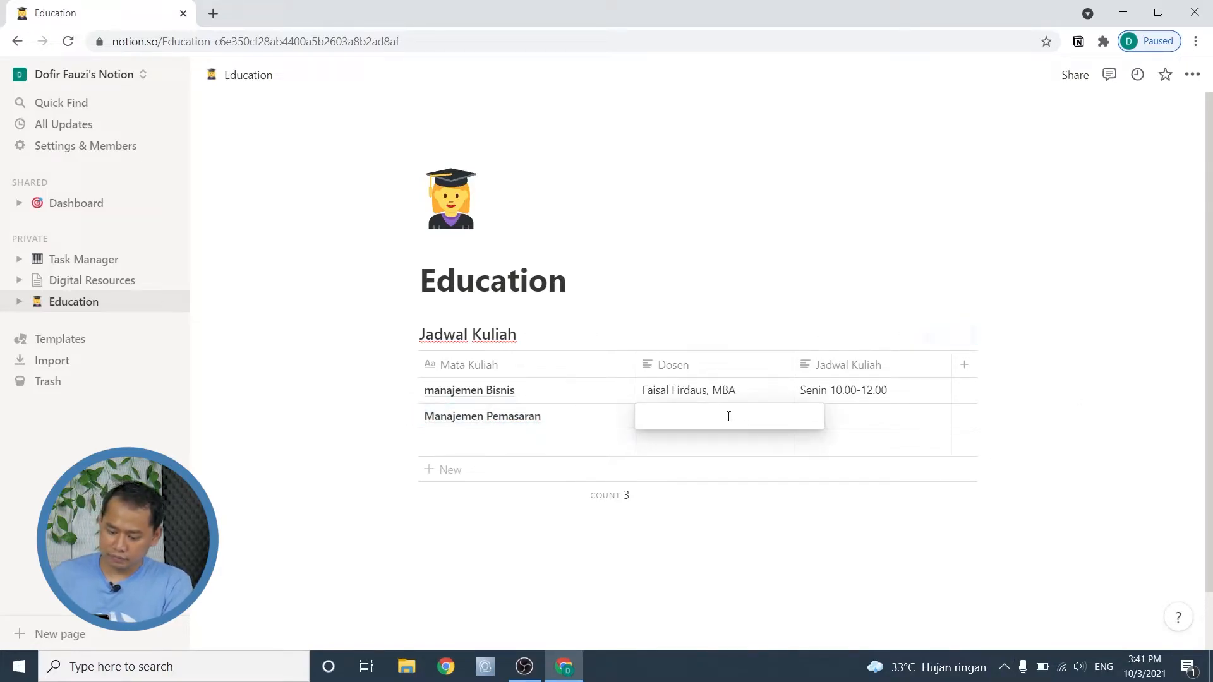
text(Haidar, MBA)
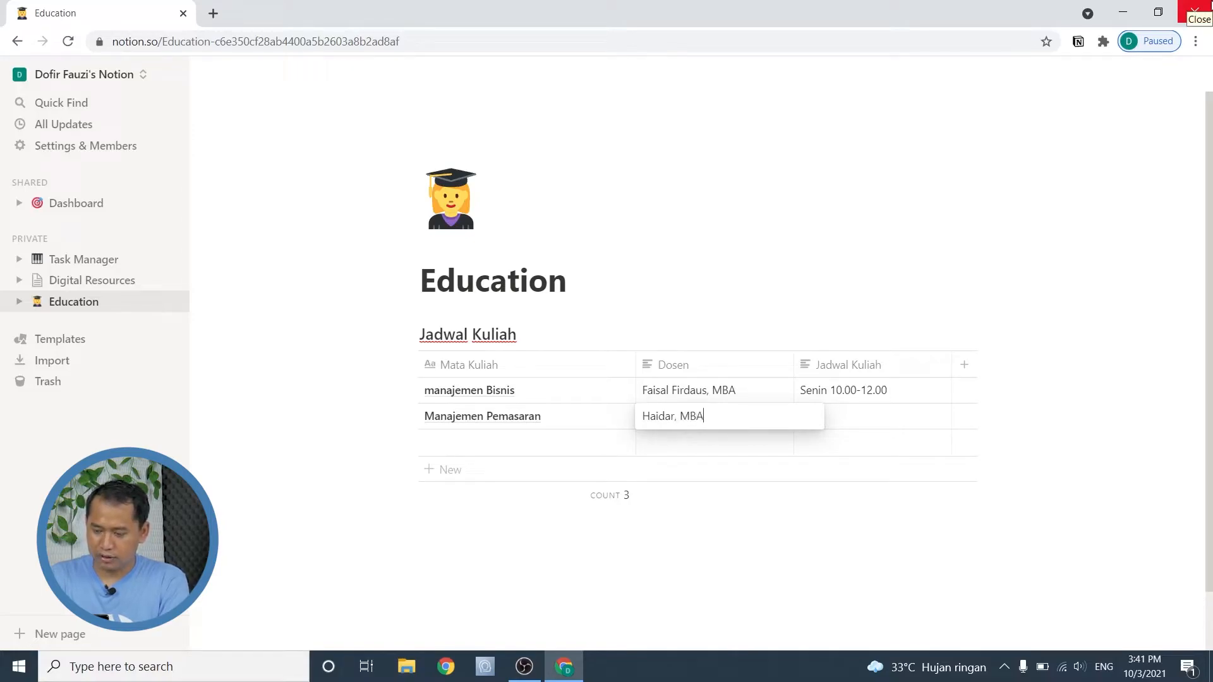
key(Tab)
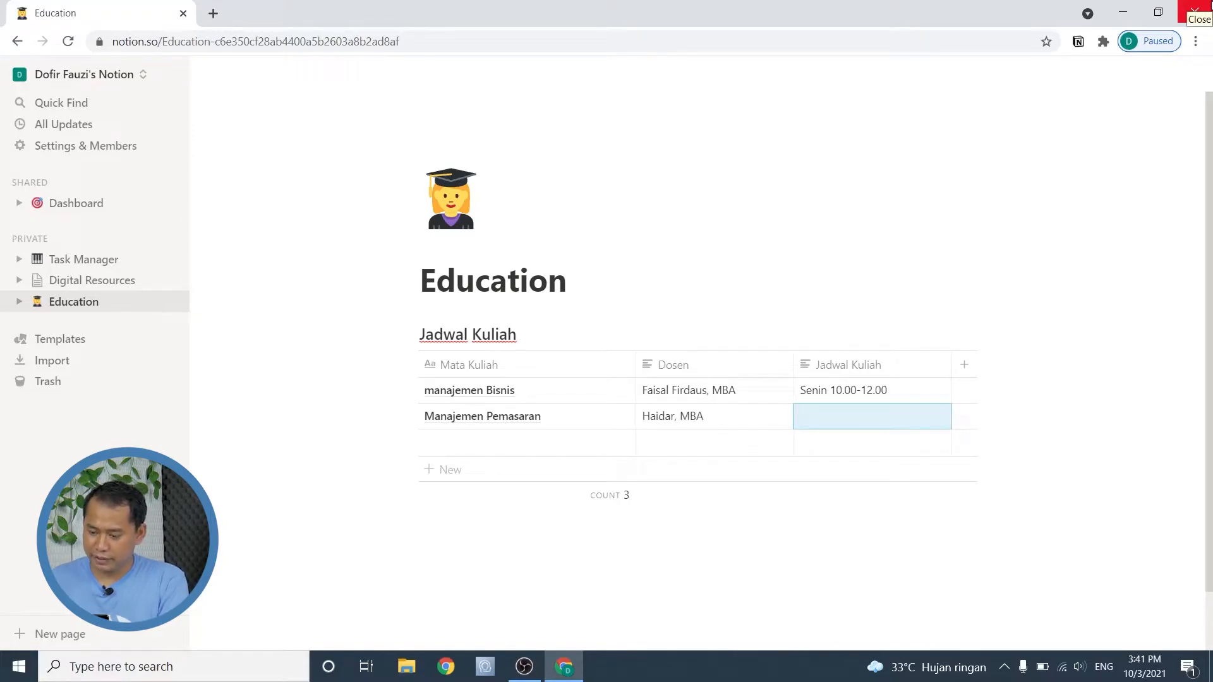
click(825, 418)
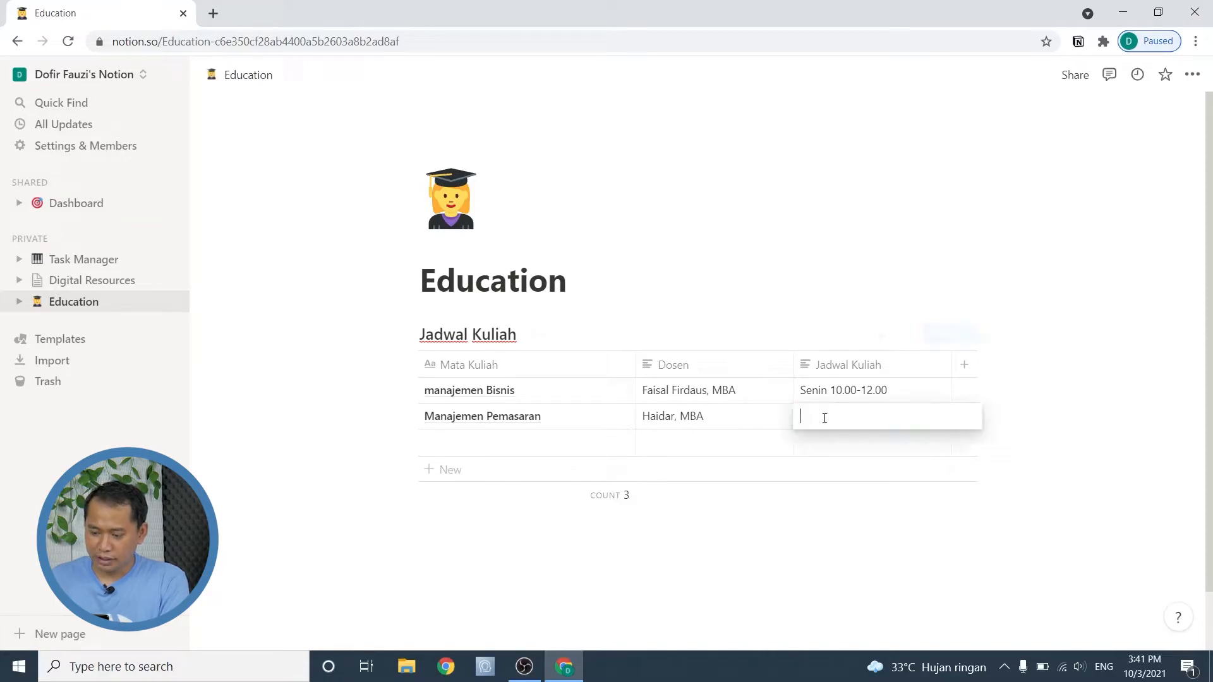
text(Selasa 10.00-12.00)
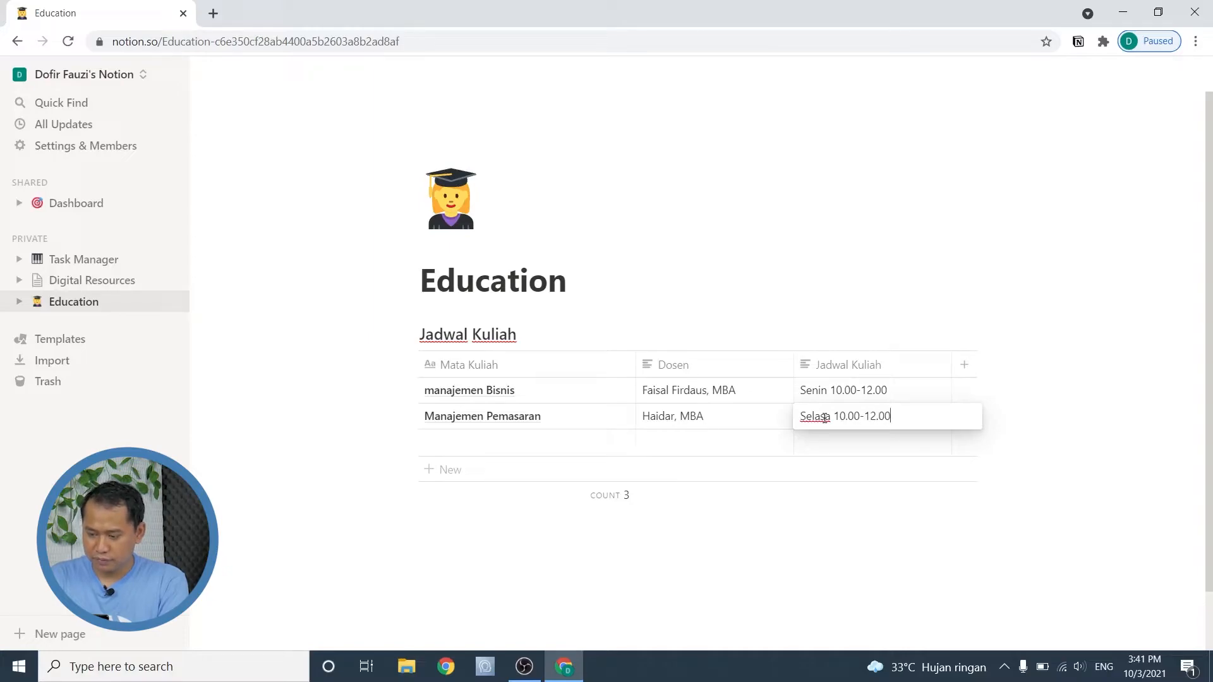
key(Escape)
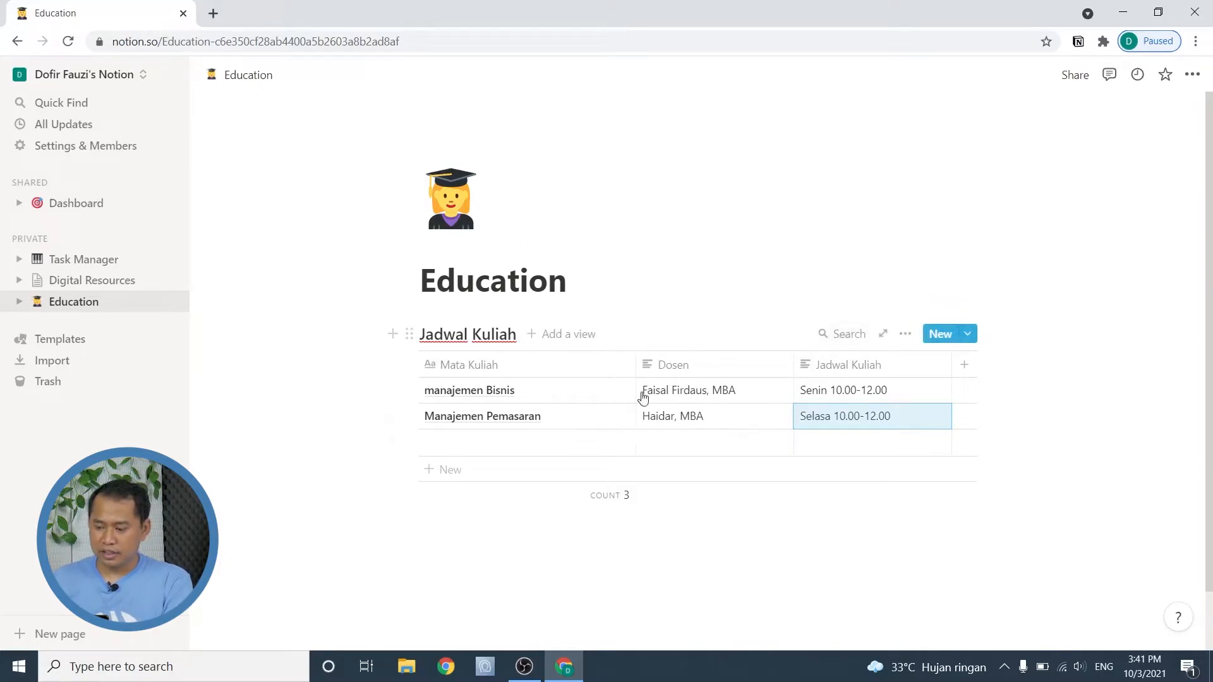
- Open the manajemen Bisnis entry as a page and insert an inline table in its empty body
mouse_move(546, 389)
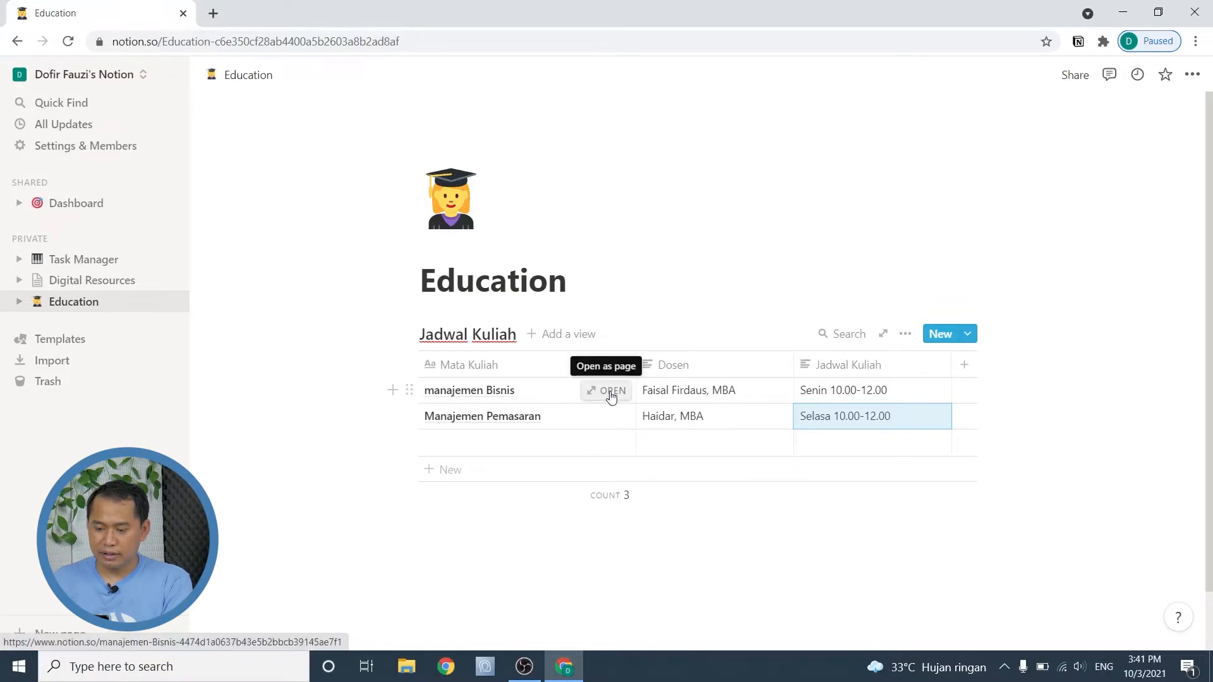
mouse_move(433, 418)
mouse_move(436, 391)
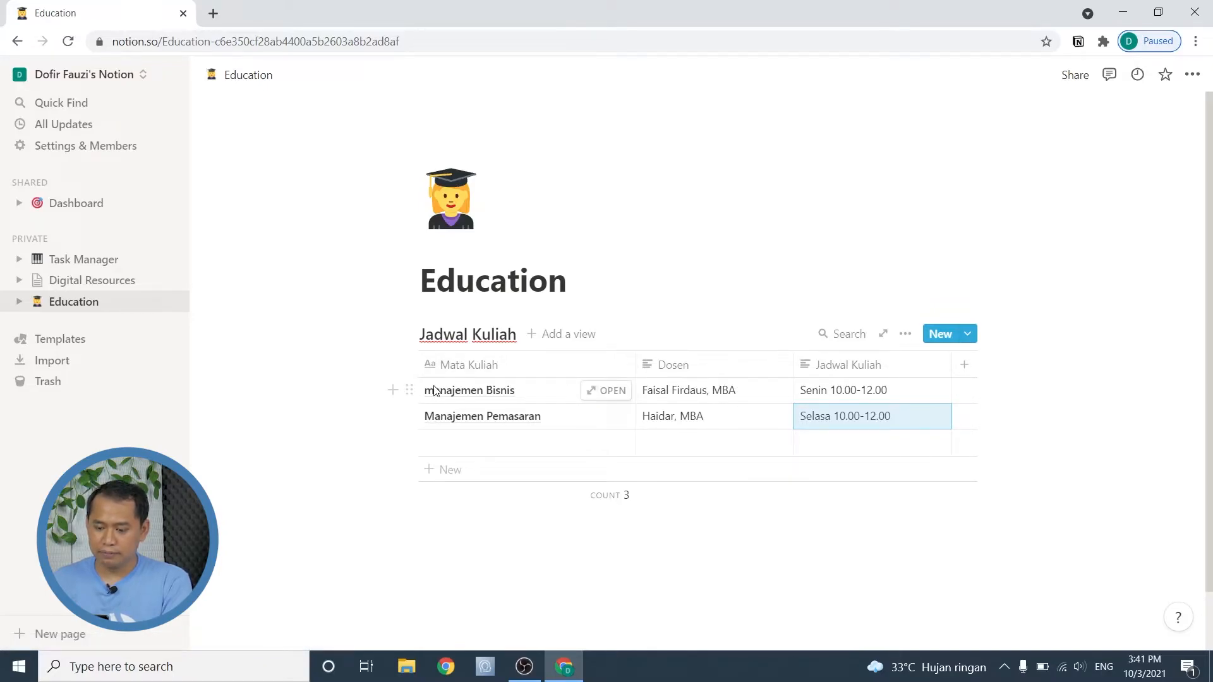
click(614, 392)
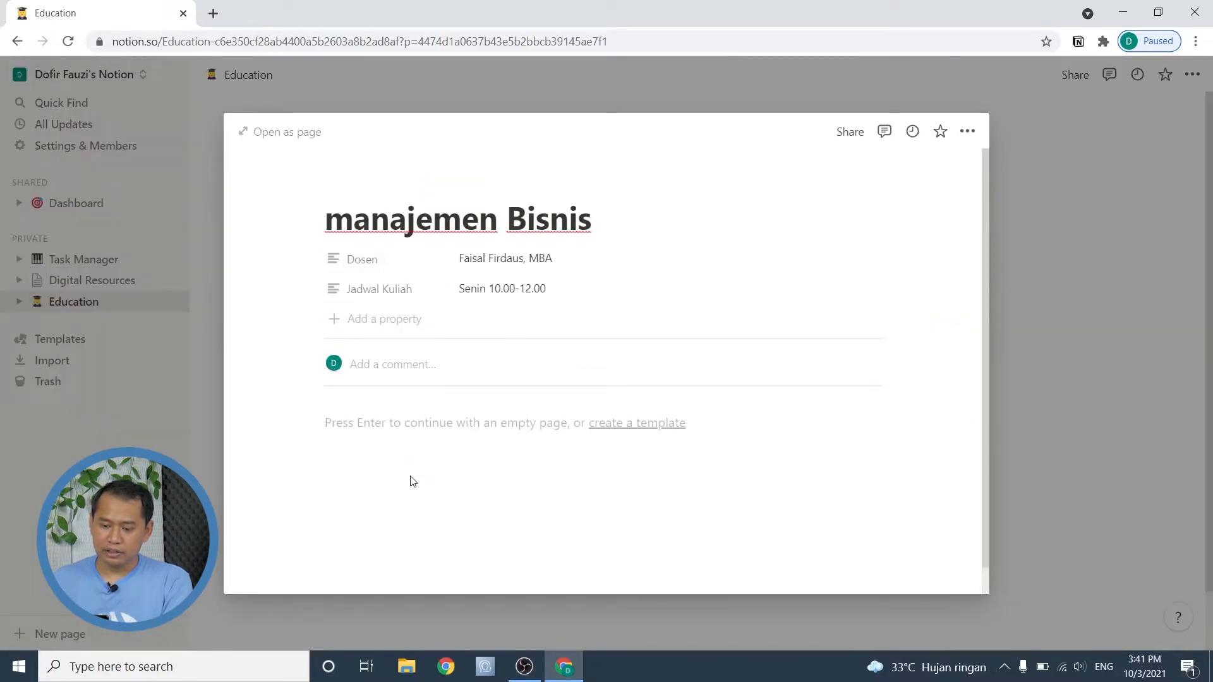
click(405, 424)
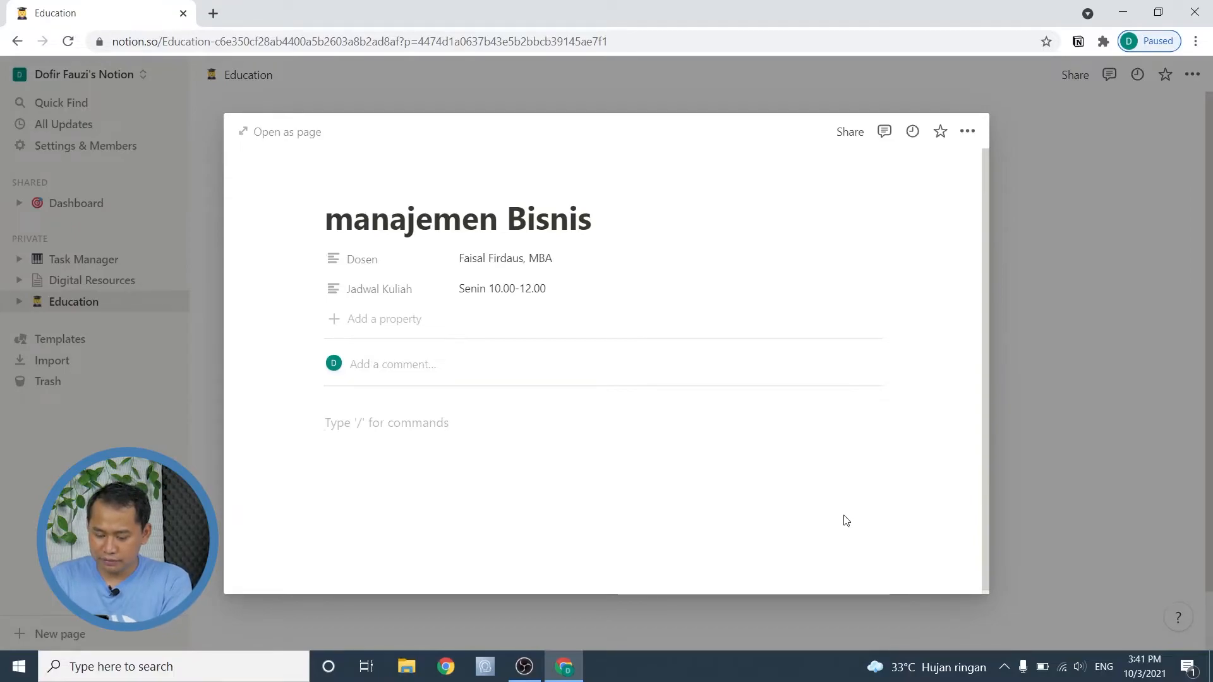
text(/tab)
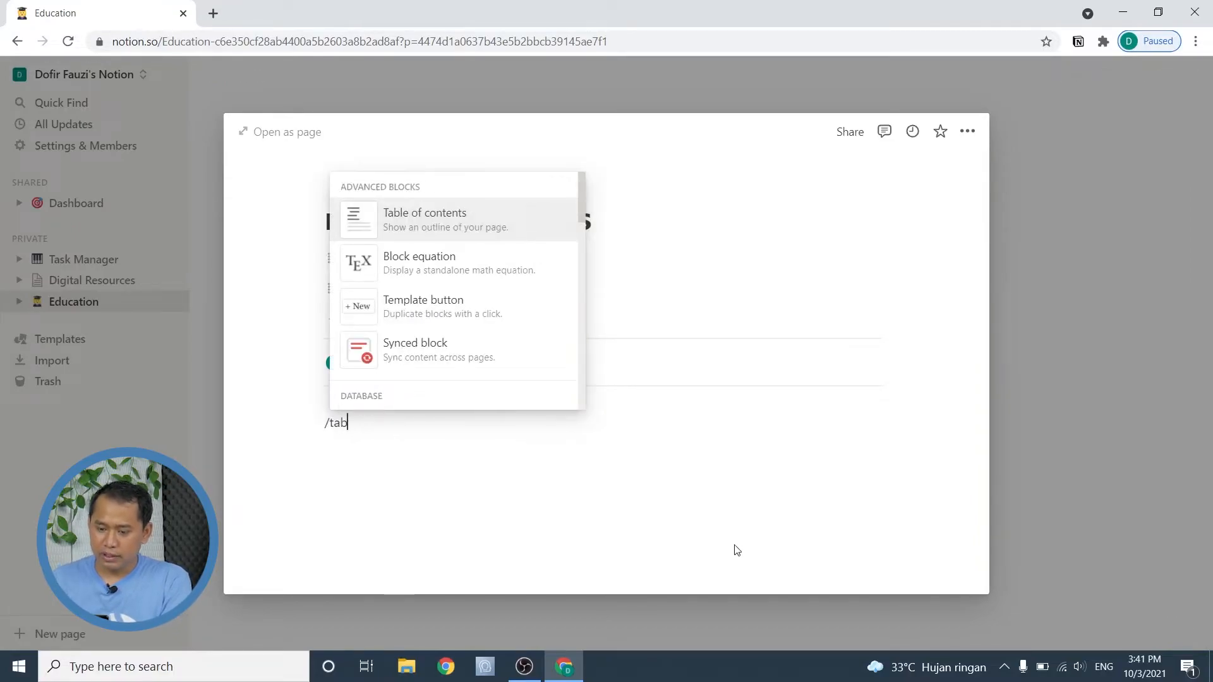
scroll(503, 331, down, 3)
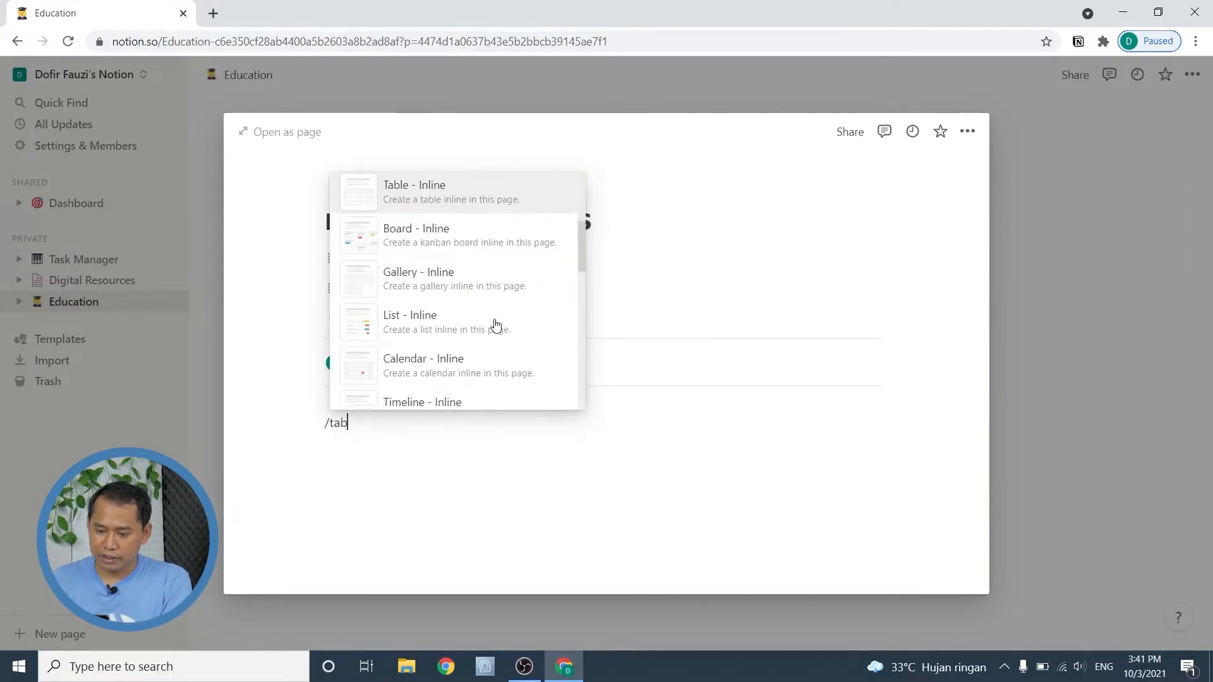
click(461, 194)
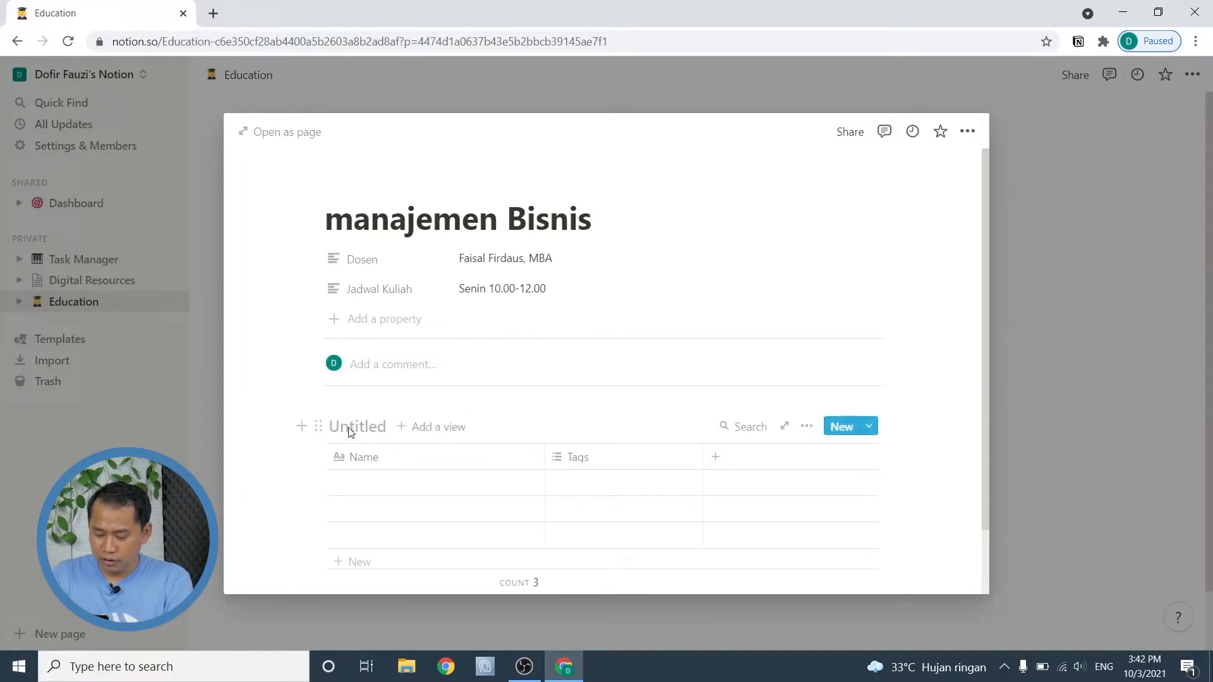
- Title the new inline table "Materi Kuliah" and rename its Name column to "Materi Kuliah" as well
text(Materi K)
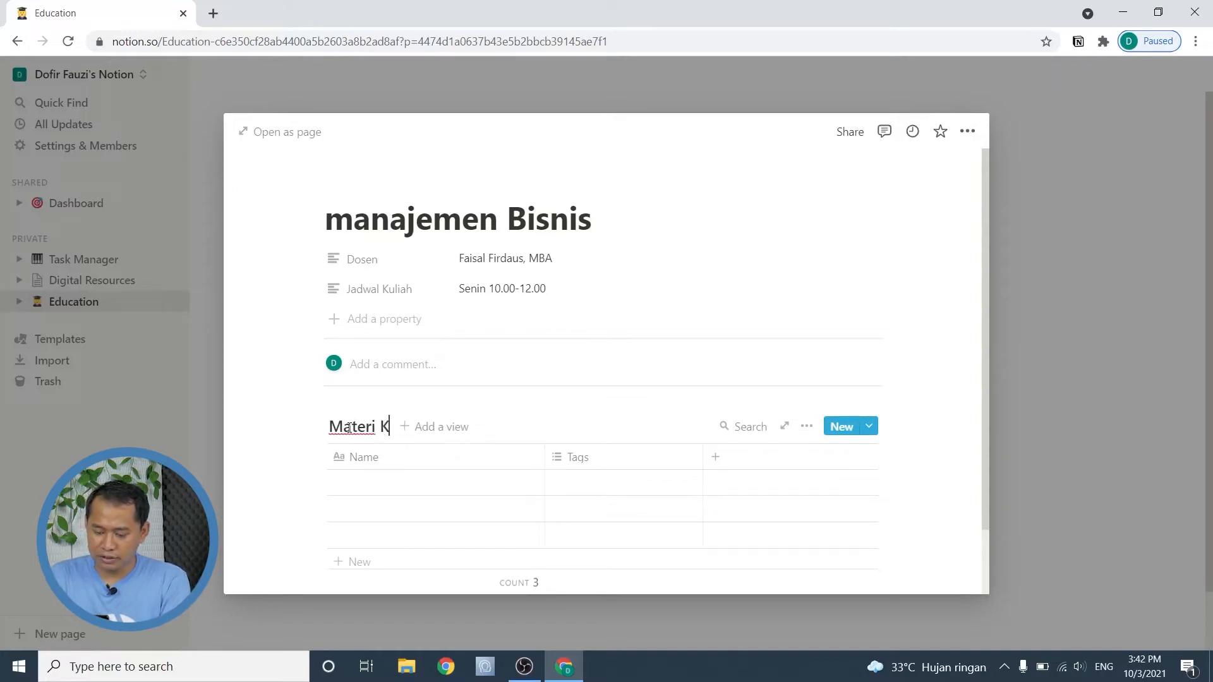
text(uliah)
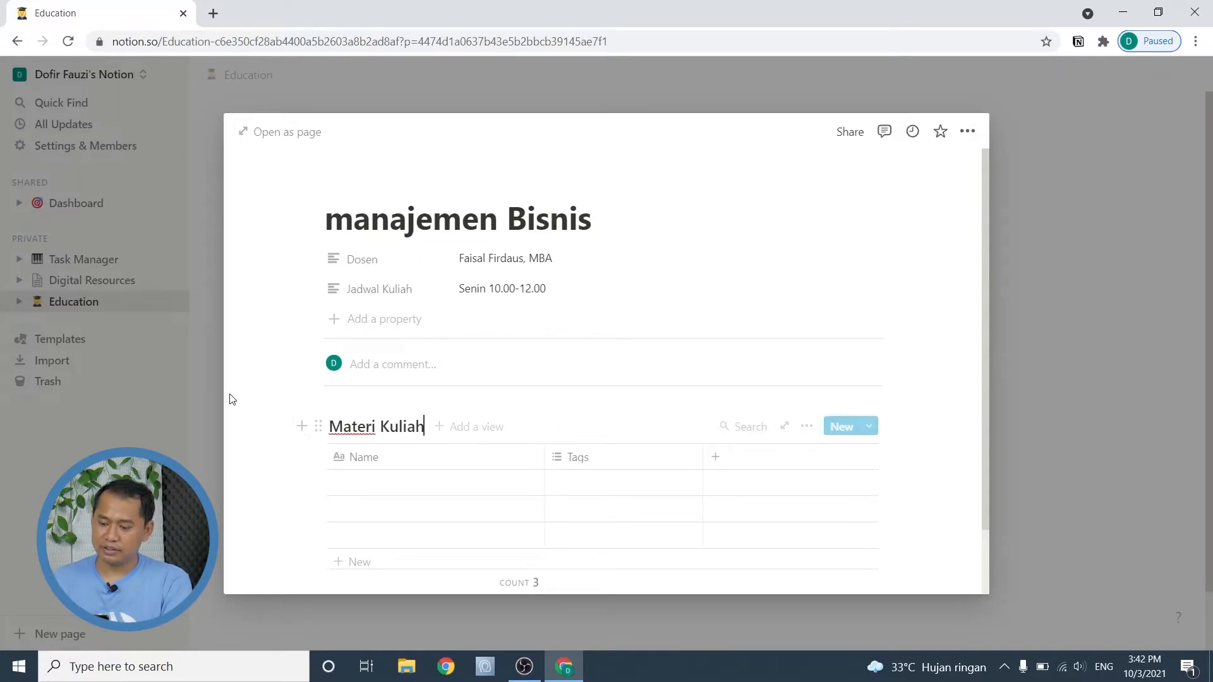
scroll(316, 379, down, 1)
click(434, 388)
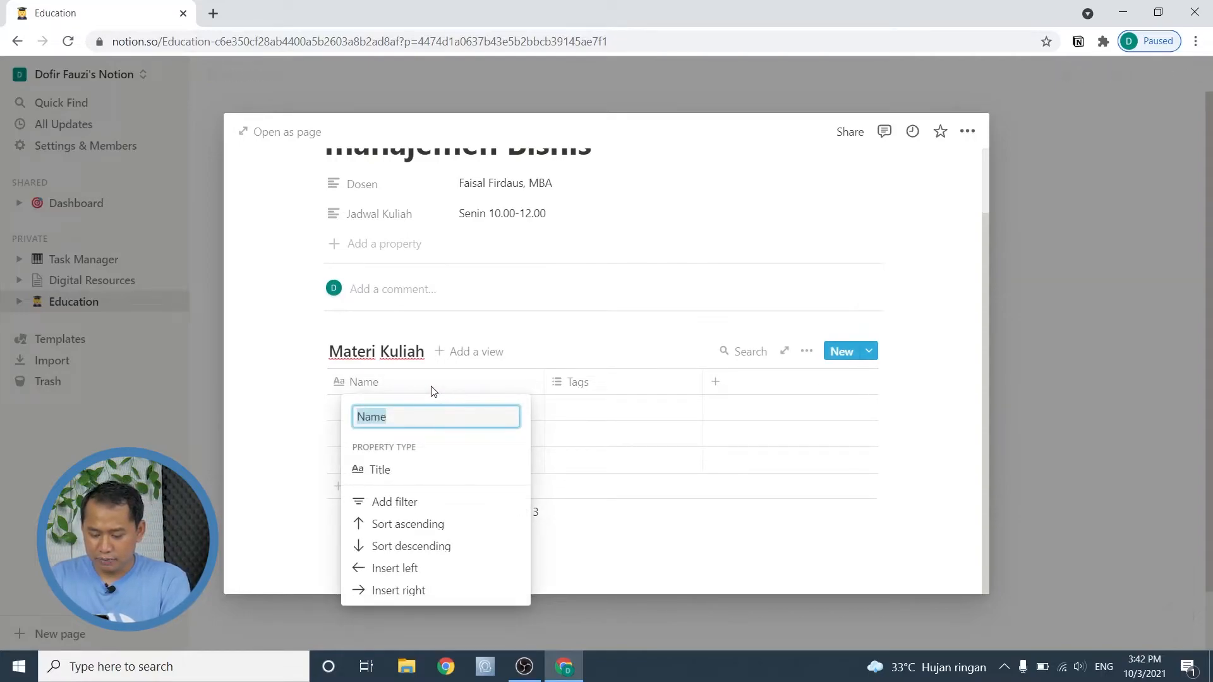
text(Materi Kuliah)
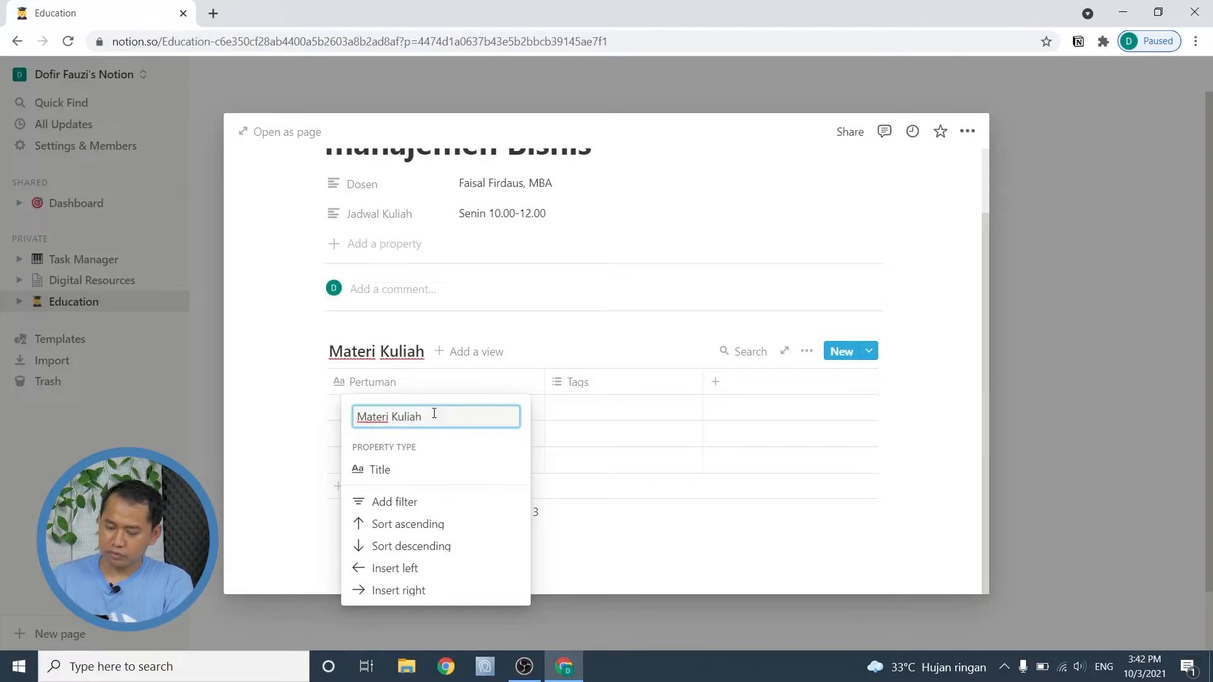
click(645, 556)
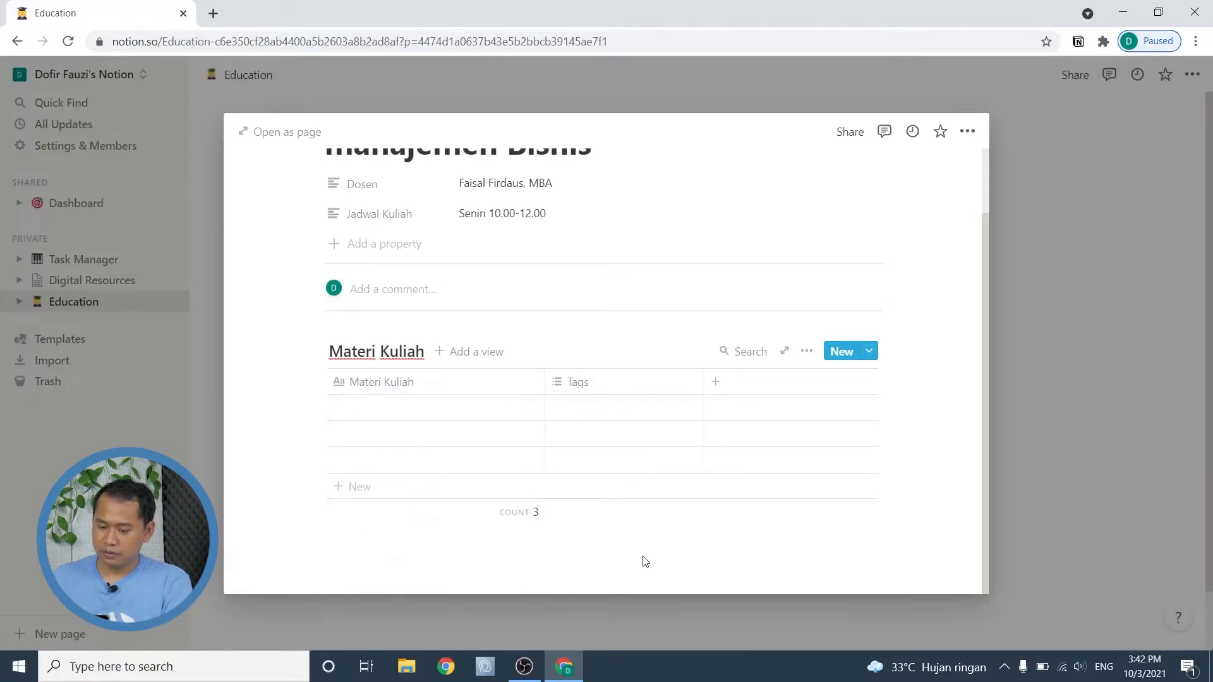
- Change the property type of the Materi Kuliah table's Tags column to Date
click(591, 388)
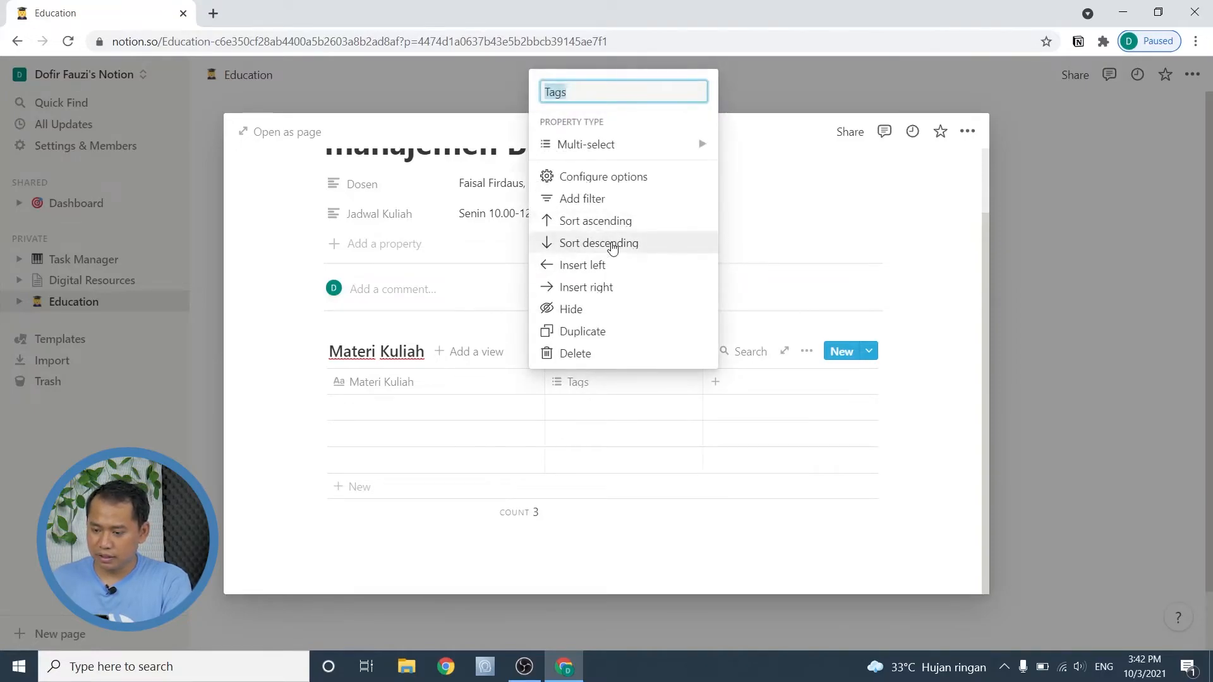
mouse_move(631, 150)
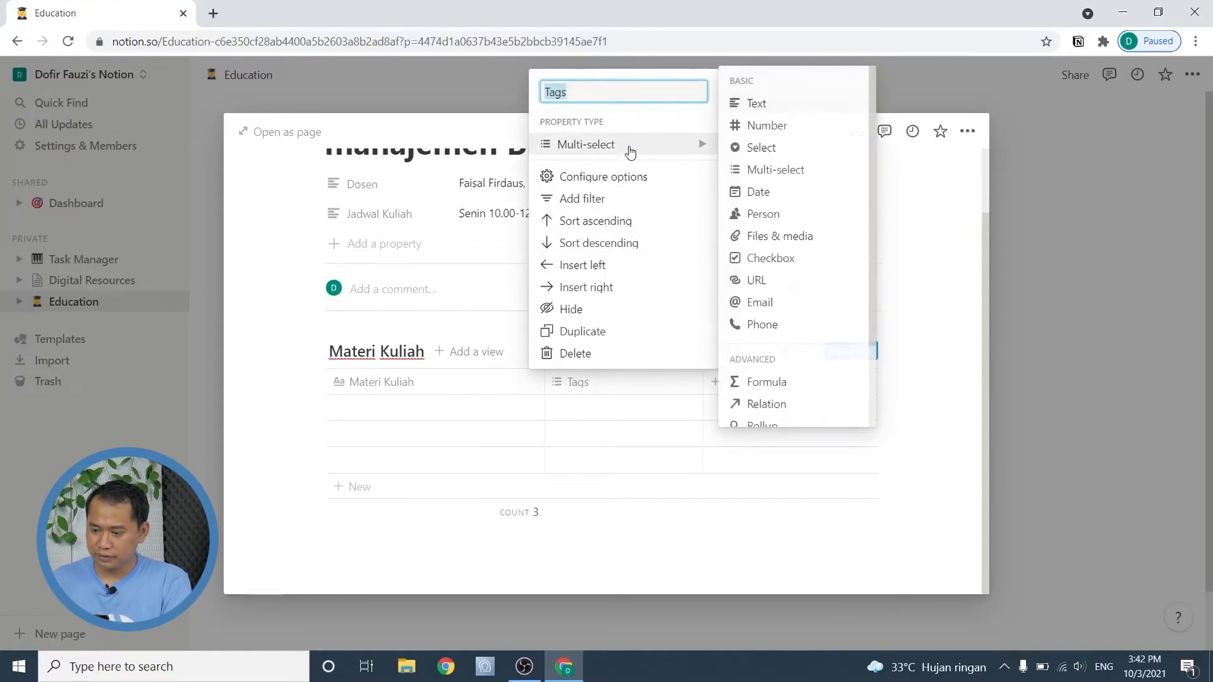
click(795, 196)
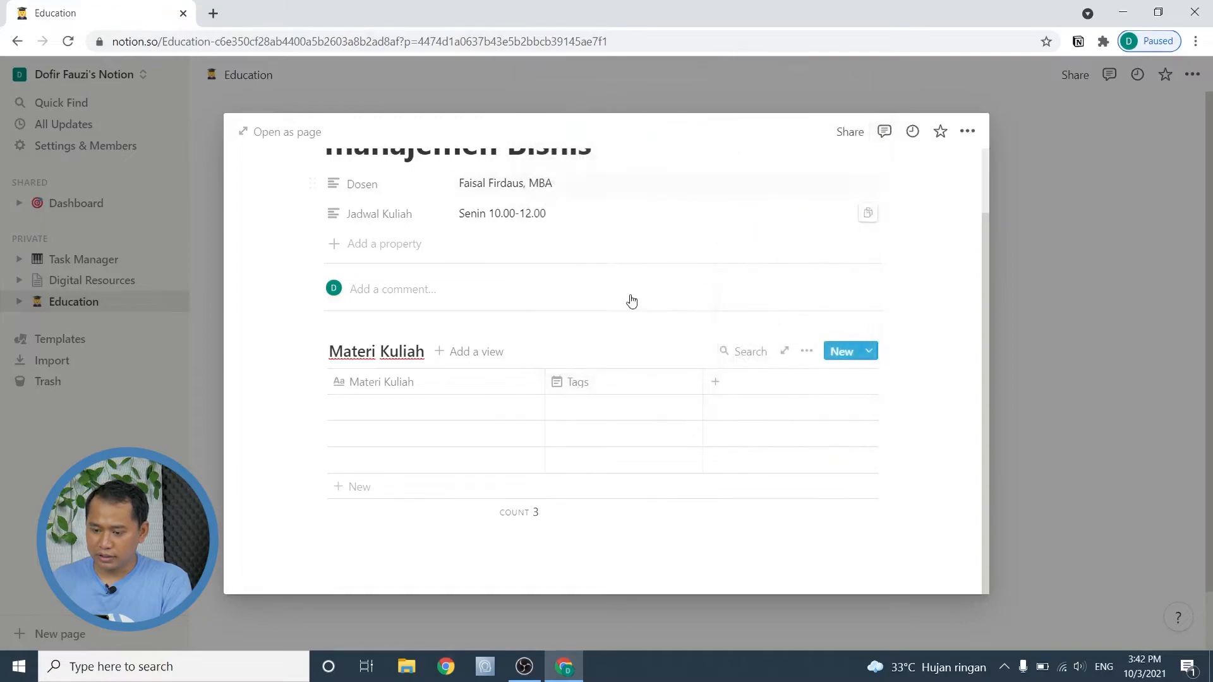
- Rename the Materi Kuliah table's Tags column to "Date"
click(591, 384)
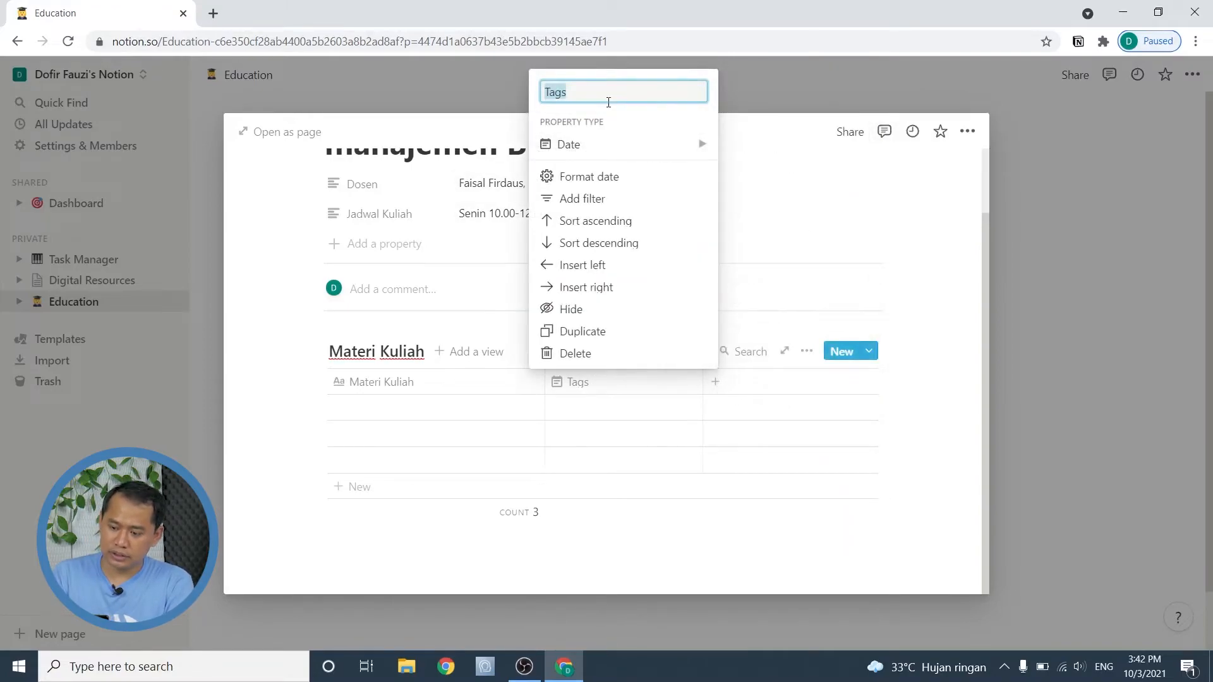
text(Date)
key(Return)
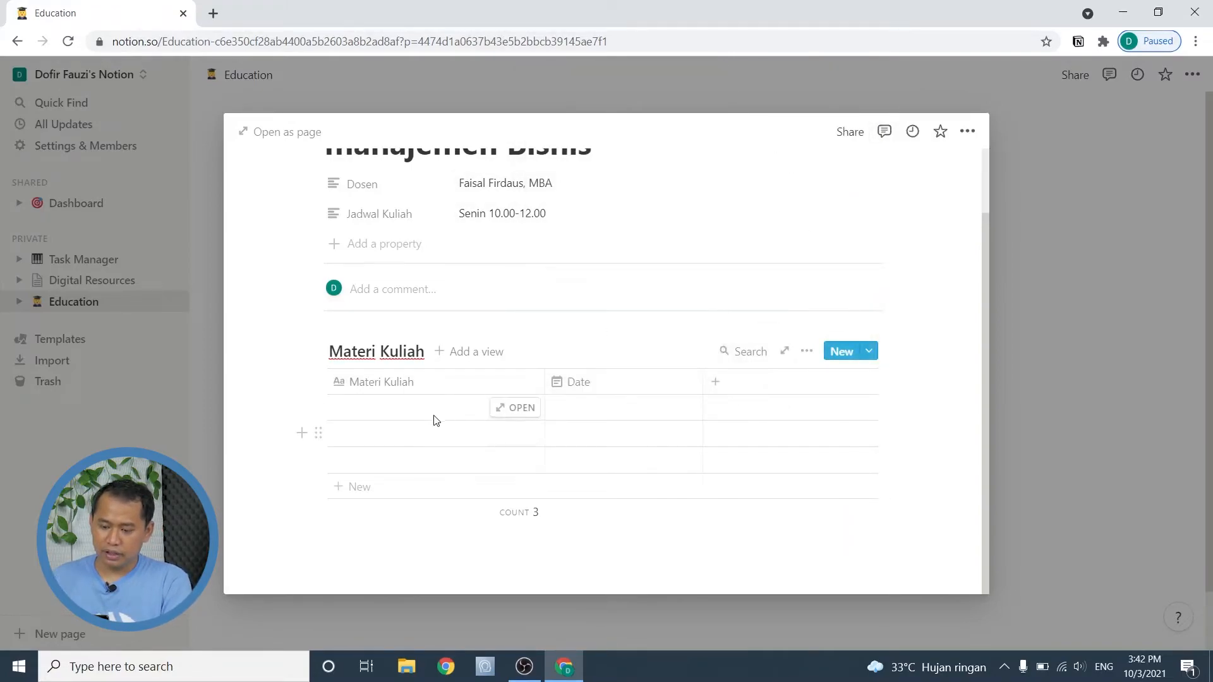
- Add a text column named "Pertemuan Ke" to the Materi Kuliah table and move it ahead of the Date column
click(720, 386)
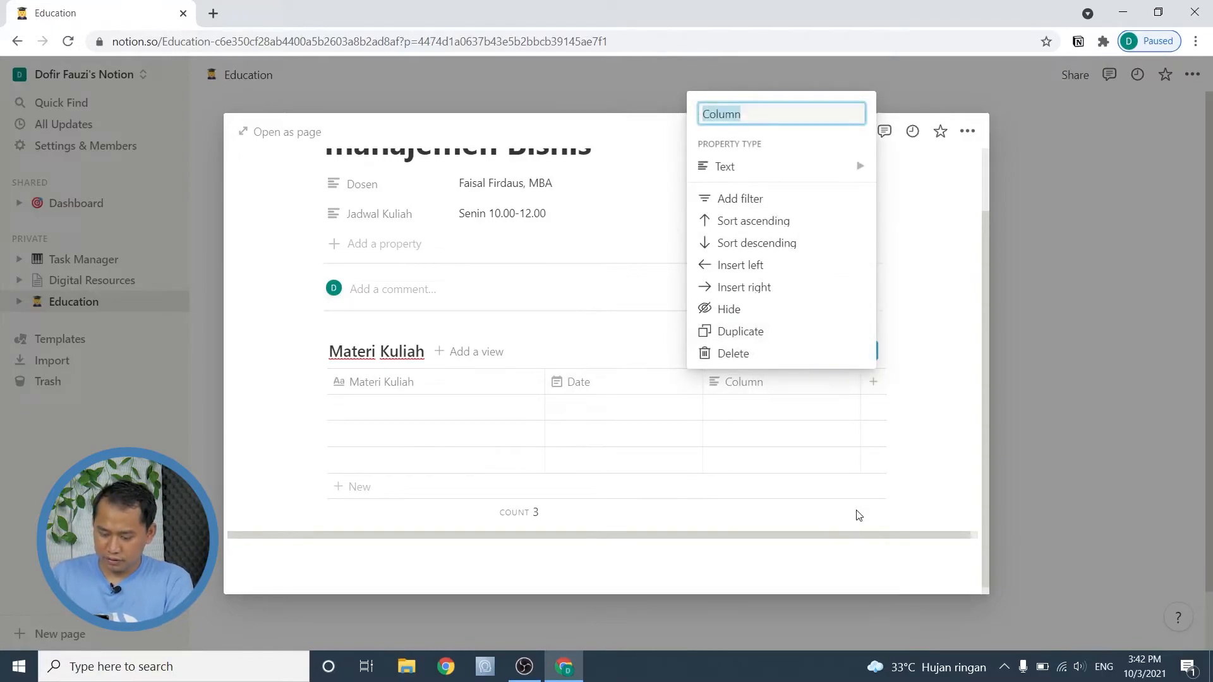
text(Pertemu)
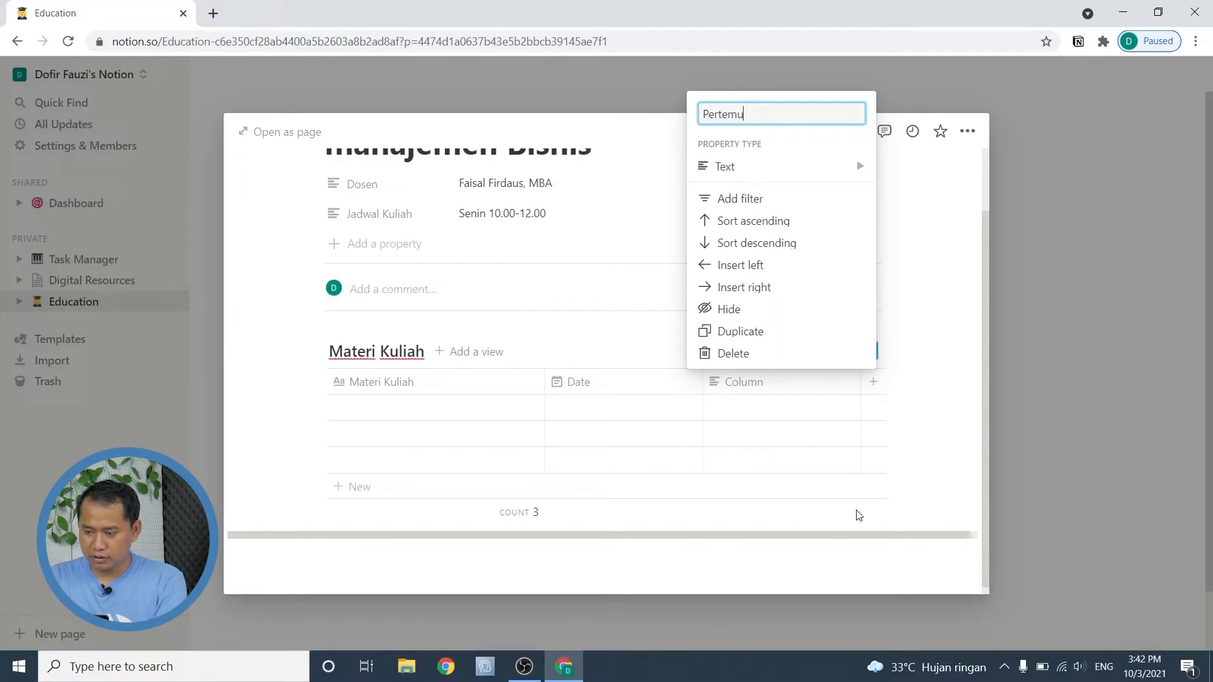
text(an Ke)
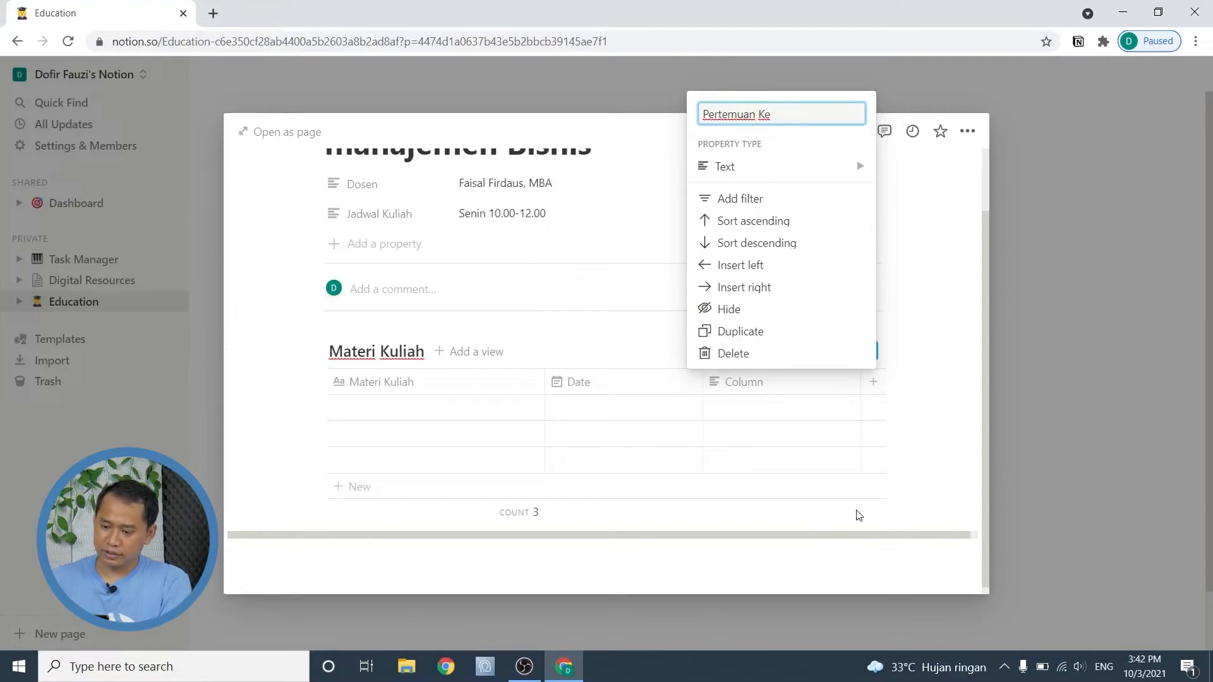
key(Return)
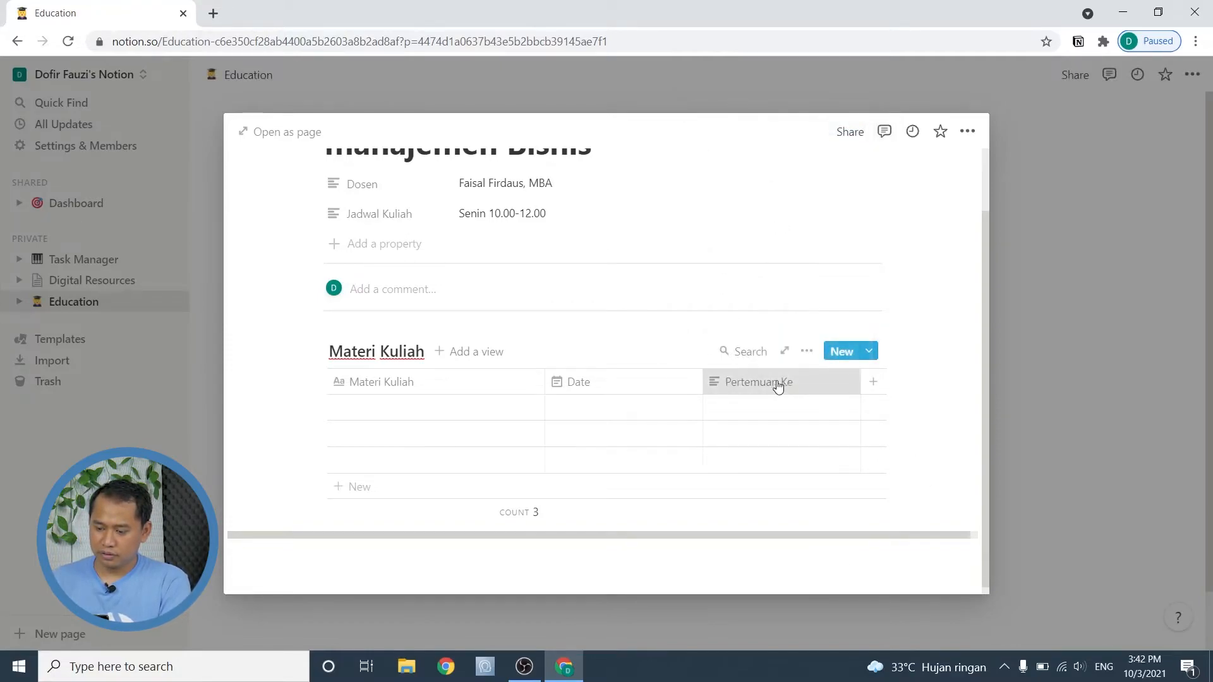
drag(777, 387, 617, 382)
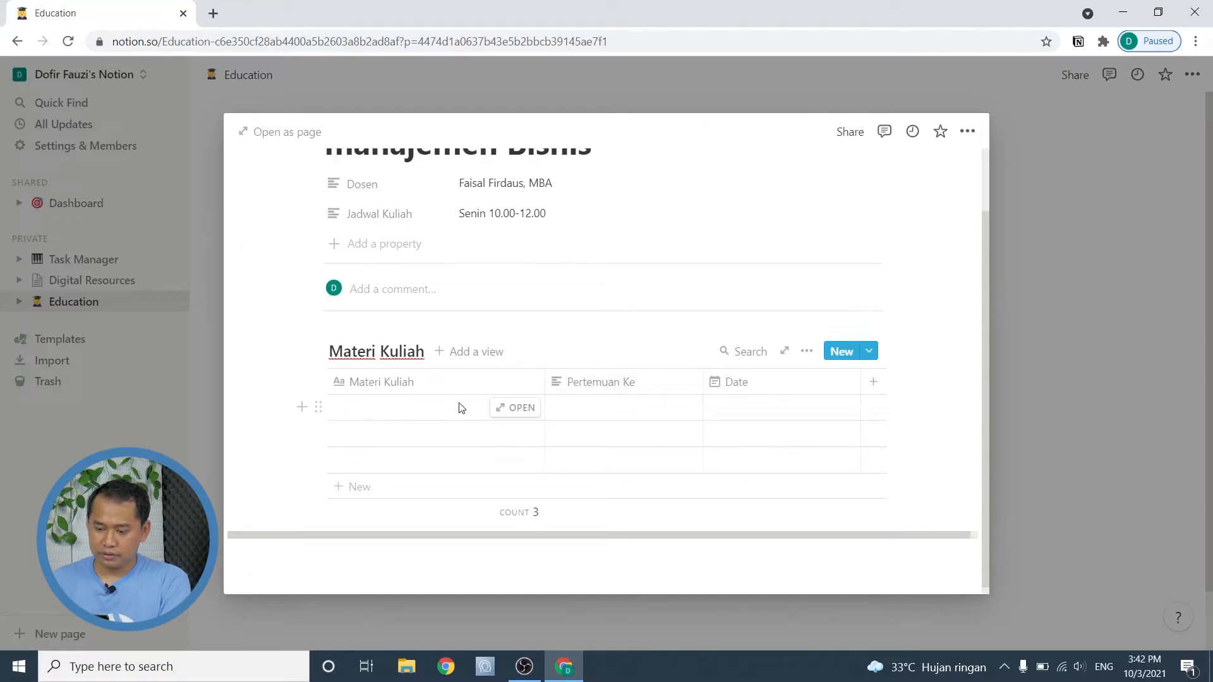
- Enter "Introduction to bisnis management" as the title of the first row in the Materi Kuliah table
click(396, 407)
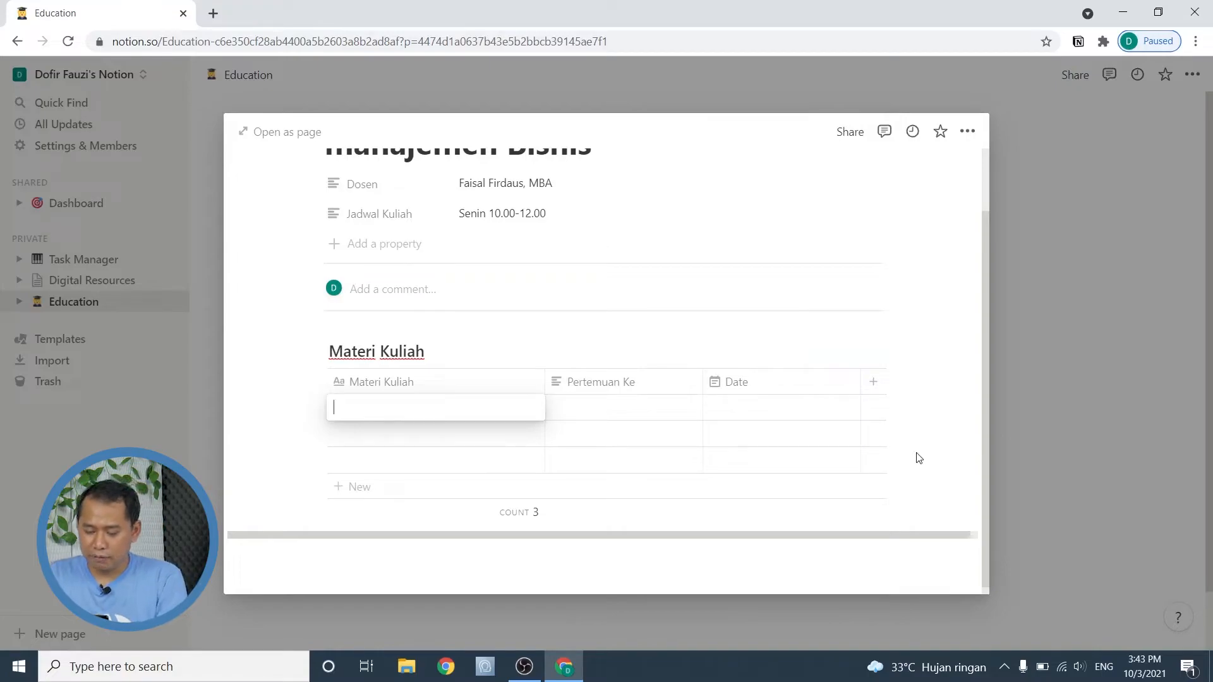
text(Intr)
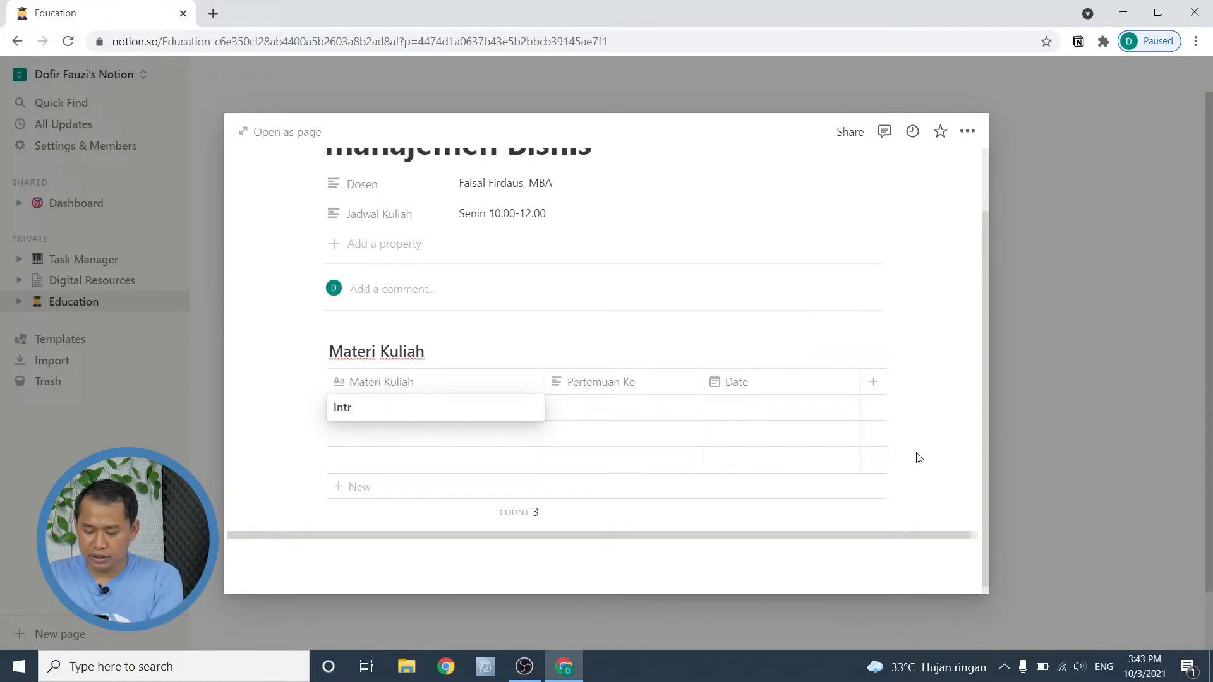
text(oductio)
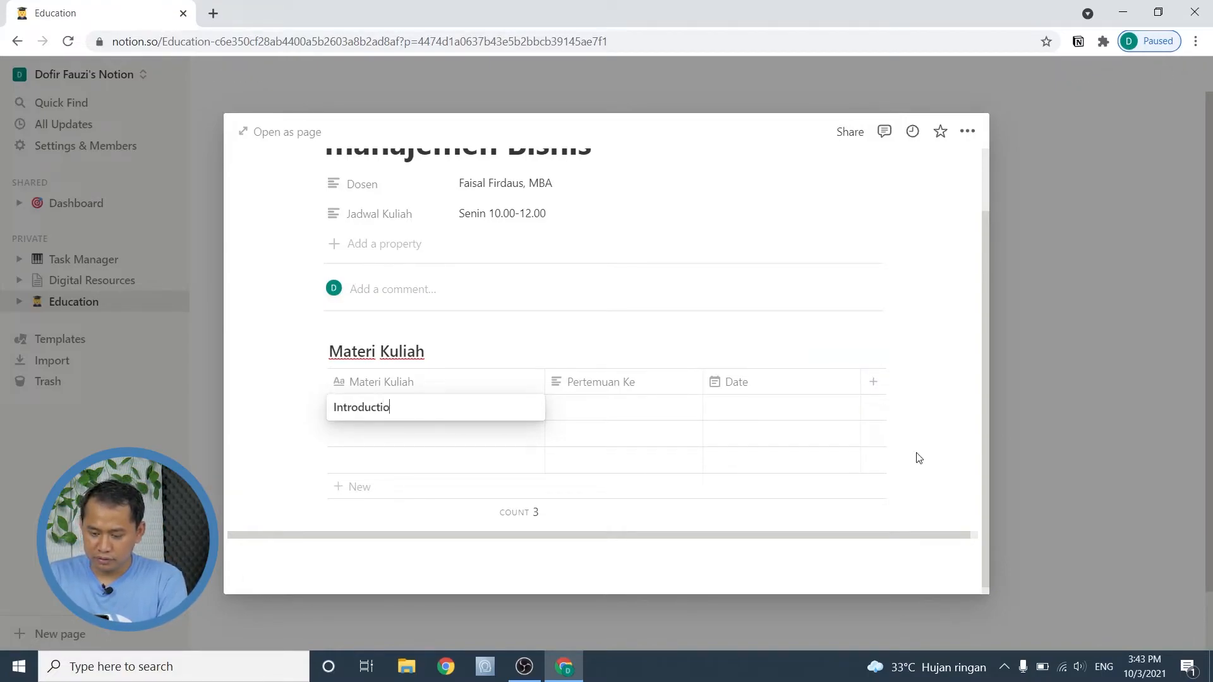
key(BackSpace)
key(BackSpace)
key(BackSpace)
key(BackSpace)
key(BackSpace)
key(BackSpace)
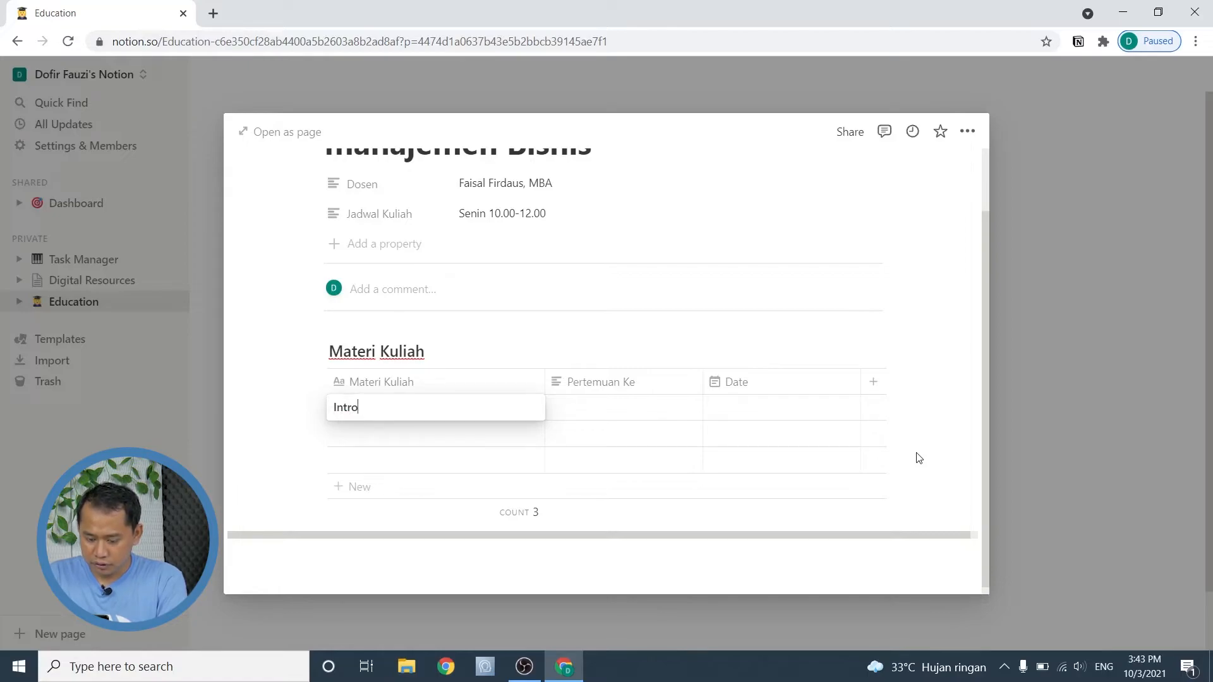
text(duction to)
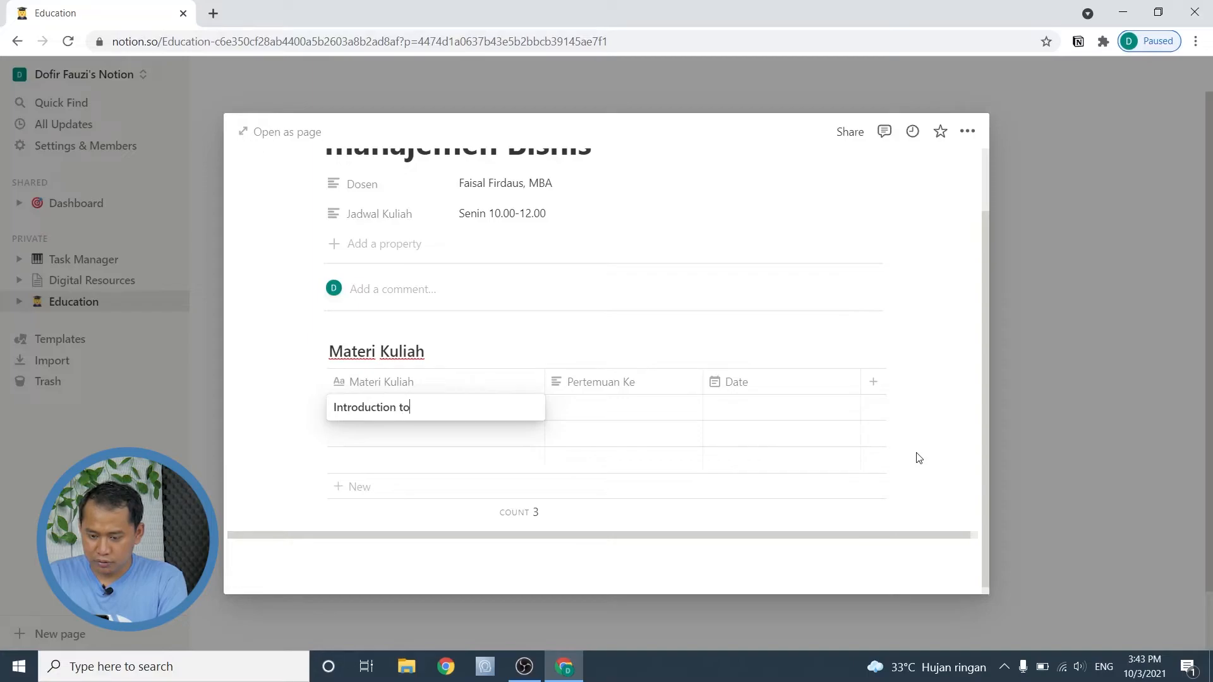
text( bisnis mana)
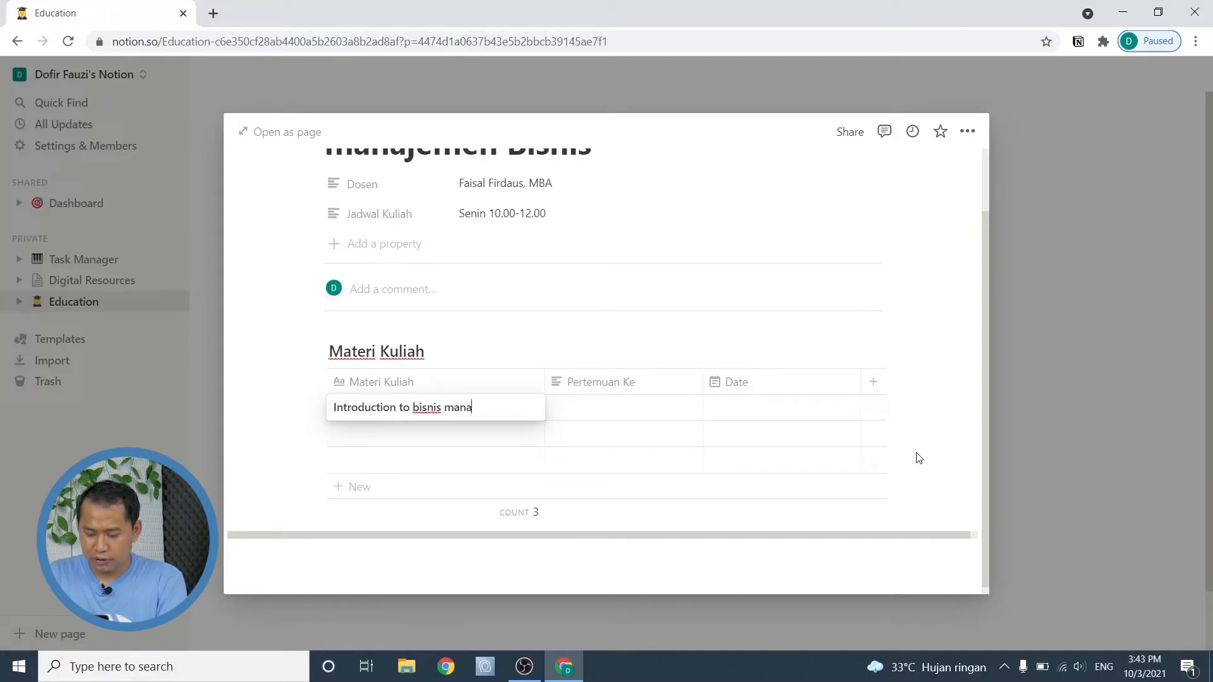
text(gement)
key(Tab)
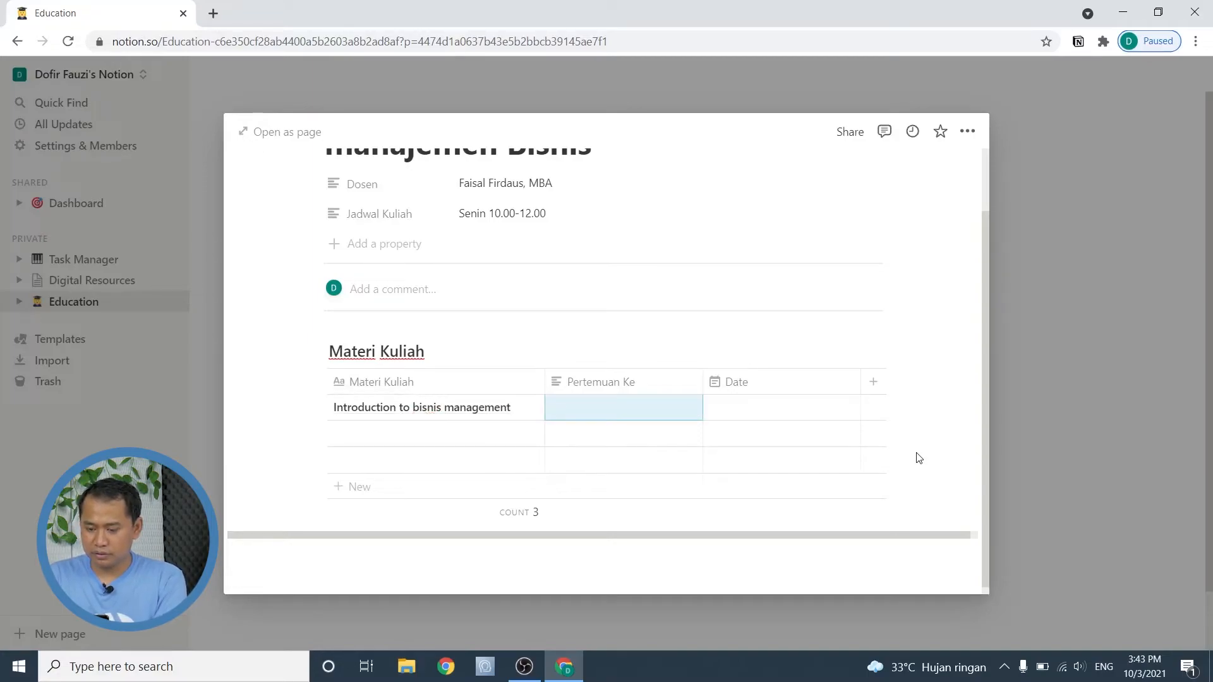
- Fill in "Pertemuan 1" and the date October 4, 2021 for the Introduction to bisnis management row
click(560, 409)
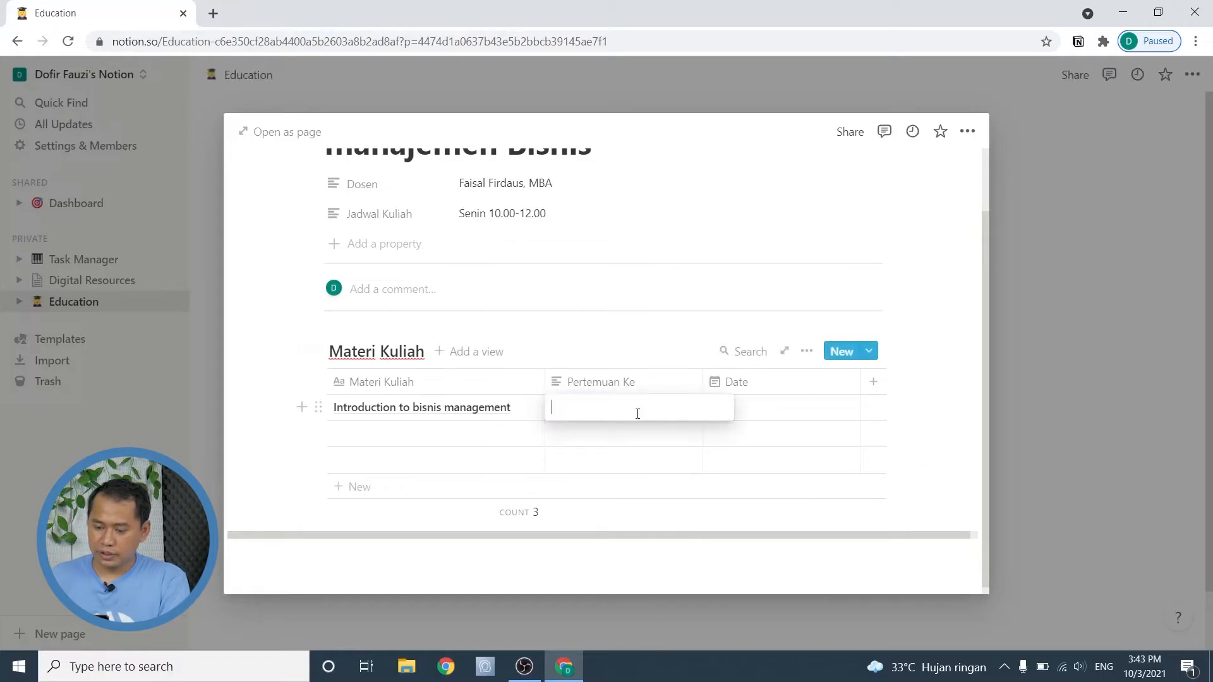
text(Pertemuan 1)
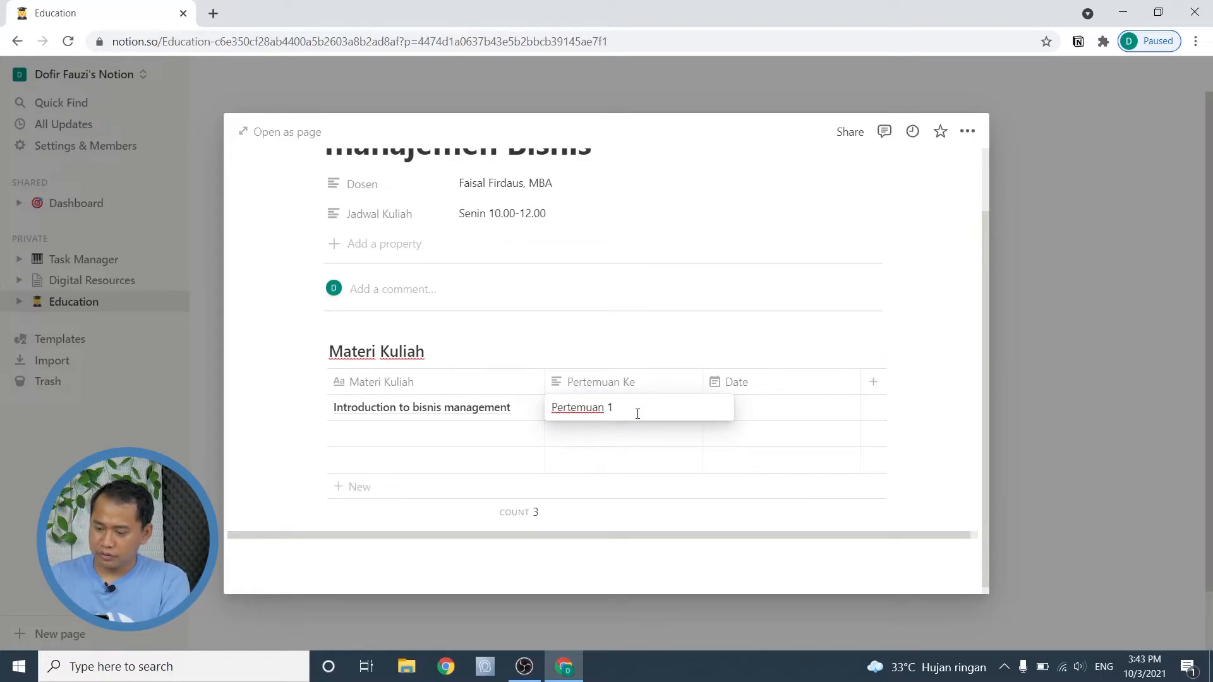
click(788, 408)
click(791, 412)
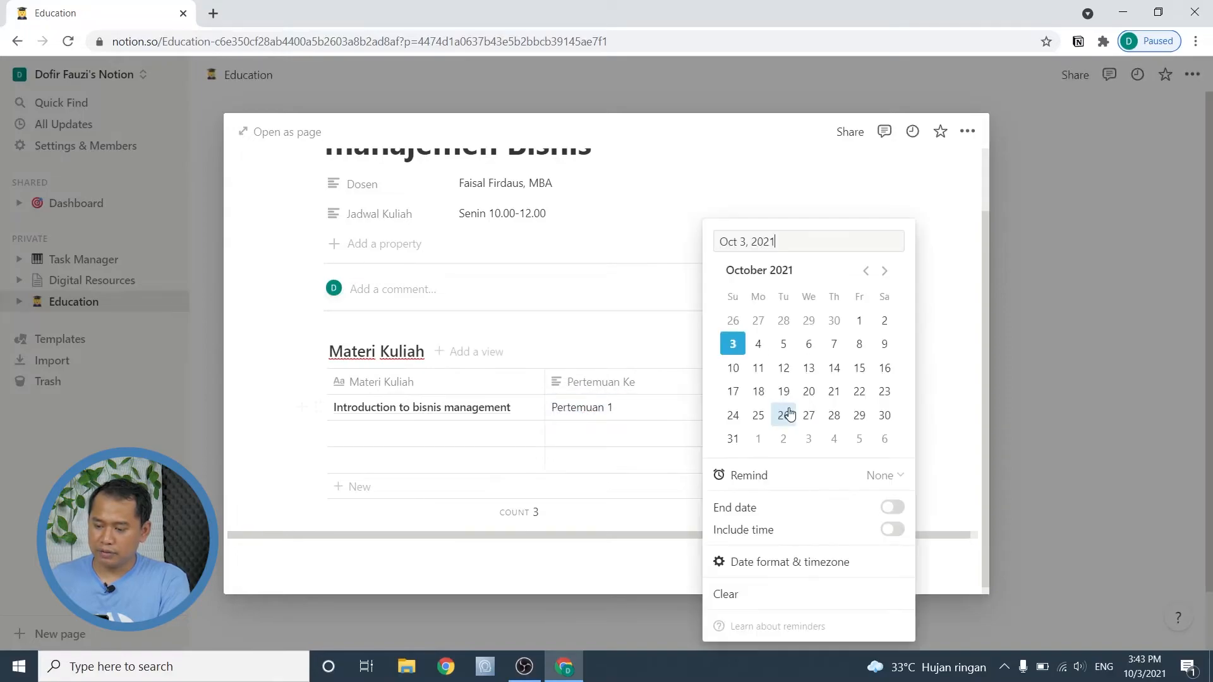
click(758, 344)
click(653, 461)
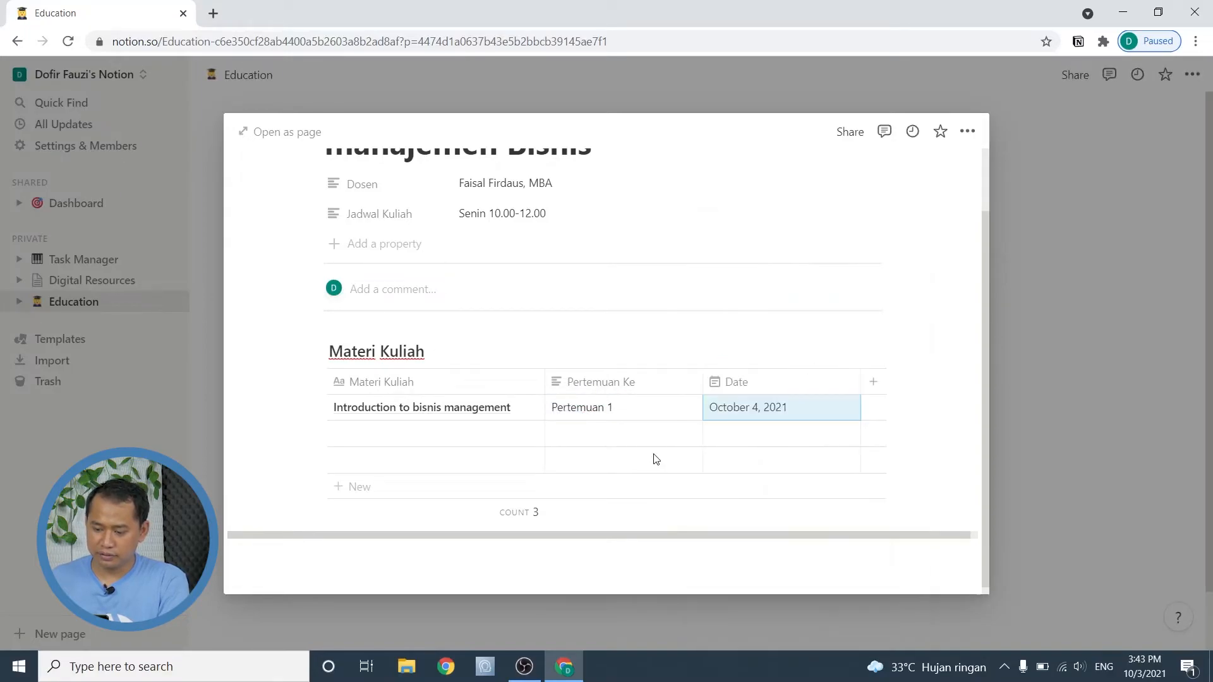
- Enter "Model Bisnis" as the title of the second row in the Materi Kuliah table
click(402, 433)
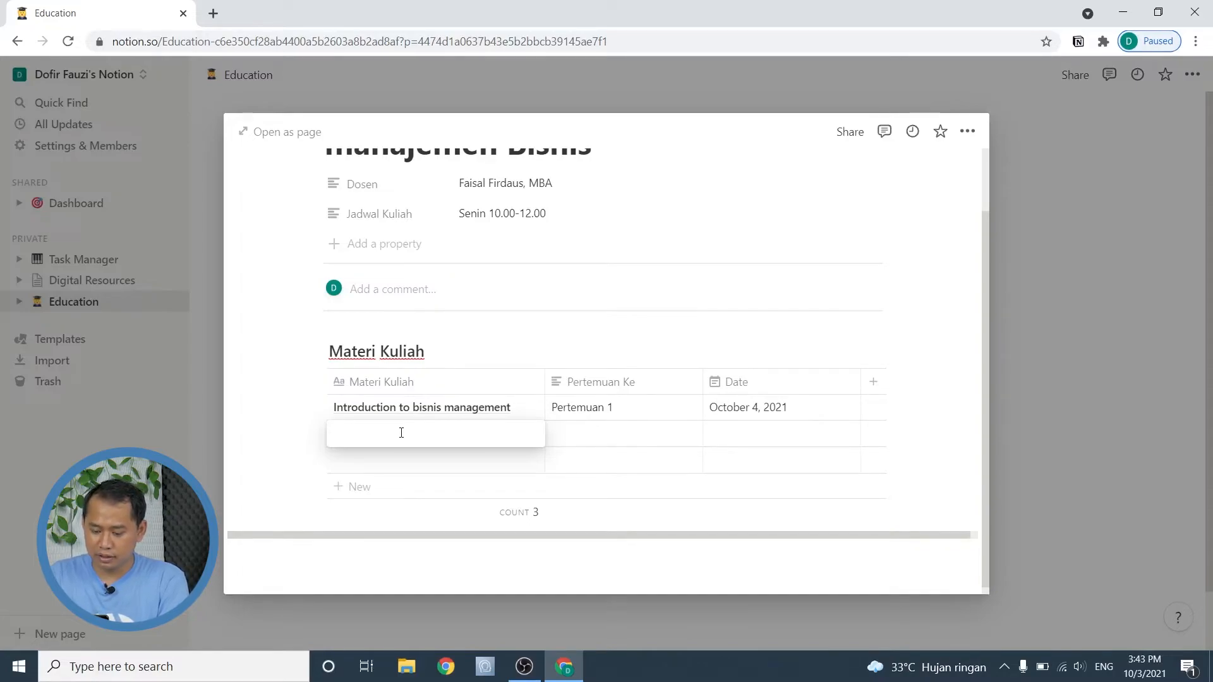
text(Mo)
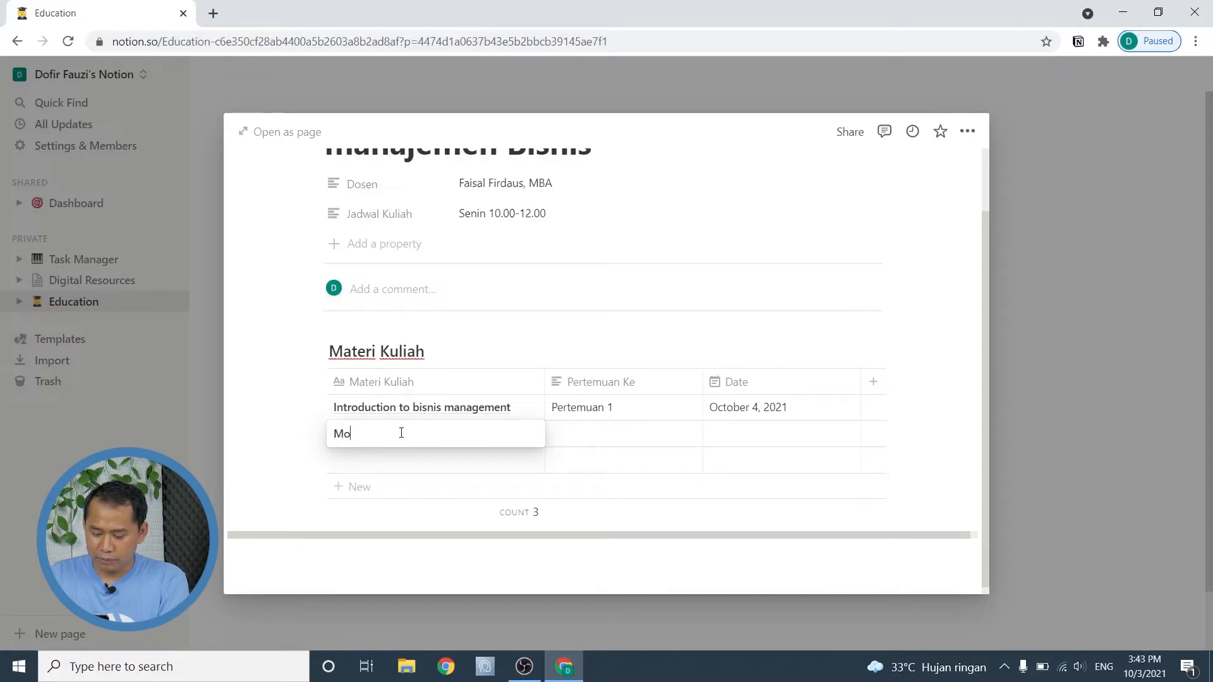
text(del Bisnis)
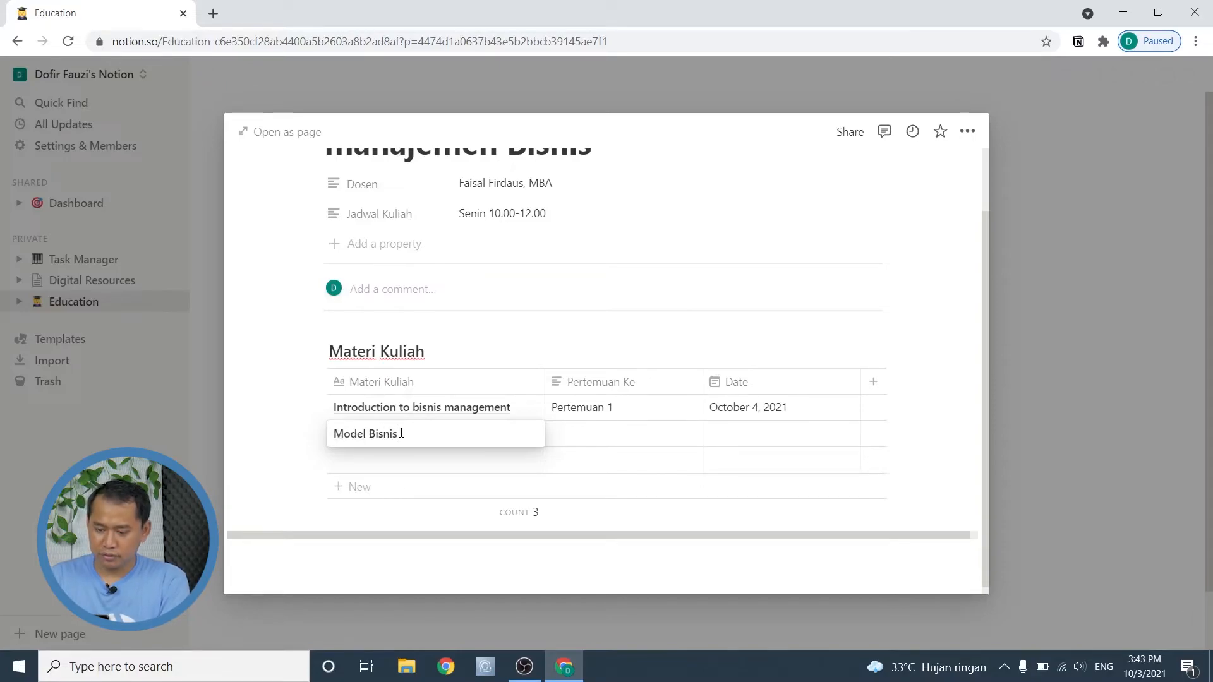
key(Escape)
- Fill in "Pertemuan 2" in the Pertemuan Ke column for the Model Bisnis row
click(594, 433)
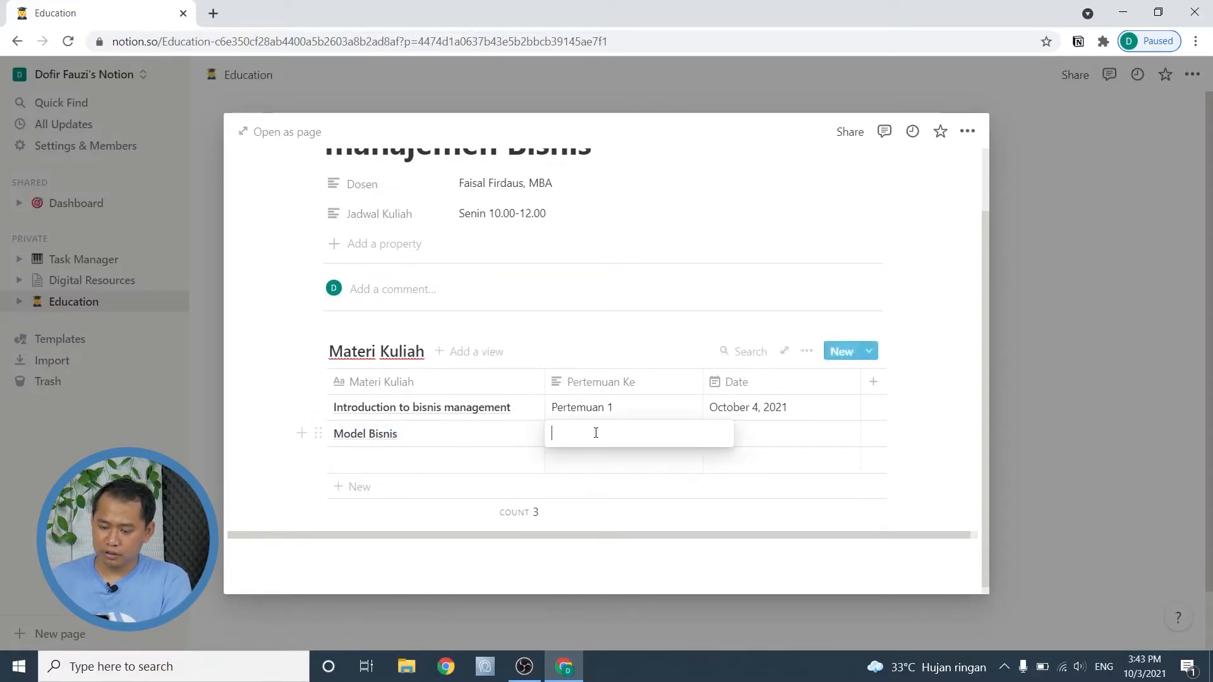
text(Pertemuan )
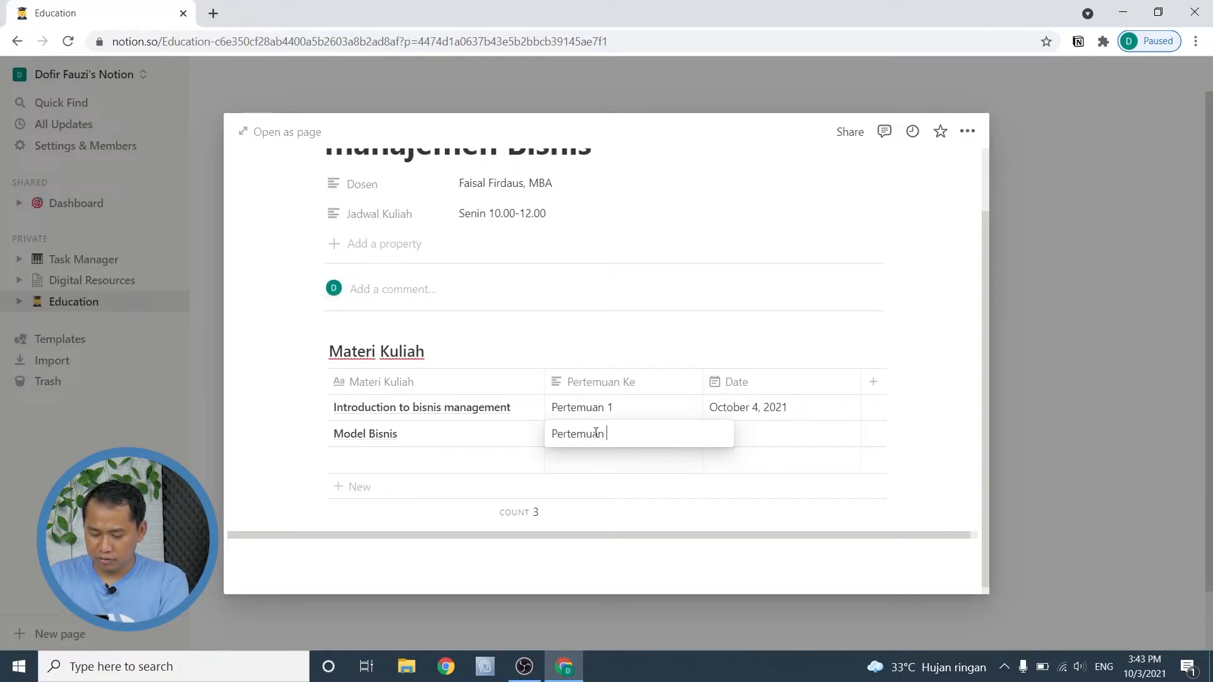
text(ke dua)
key(BackSpace)
key(BackSpace)
key(BackSpace)
key(BackSpace)
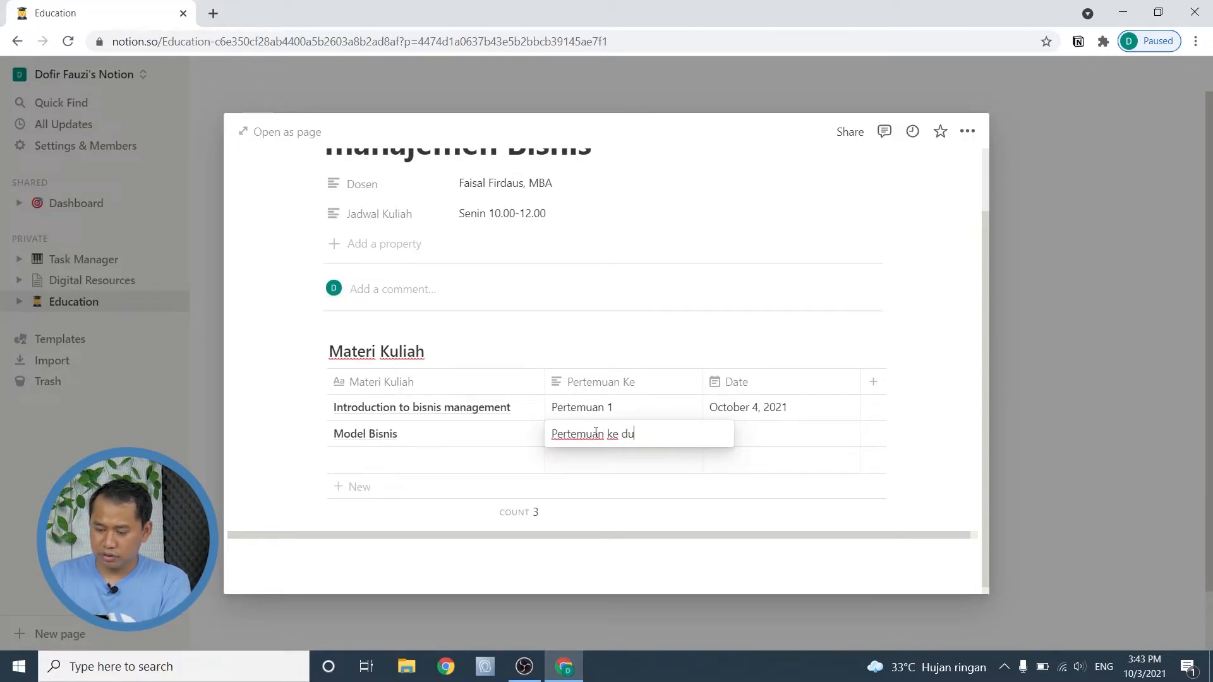
key(BackSpace)
key(BackSpace)
text(2)
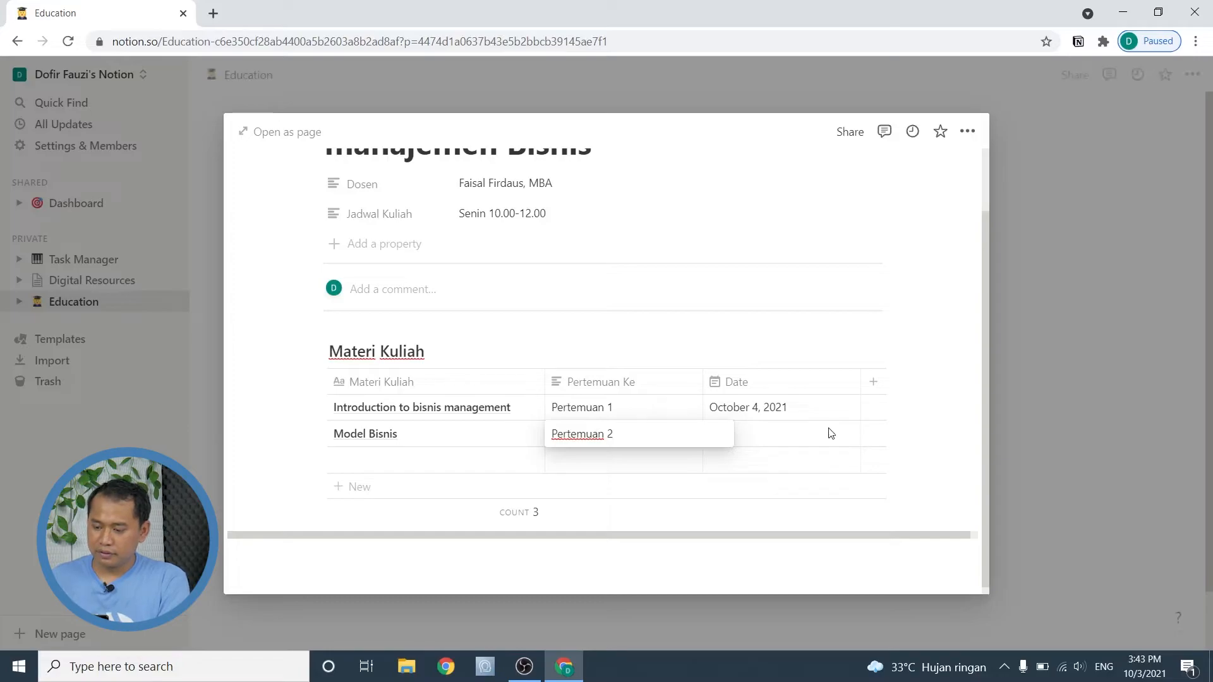
- Set the Model Bisnis row's date to October 11, 2021
click(816, 437)
click(813, 439)
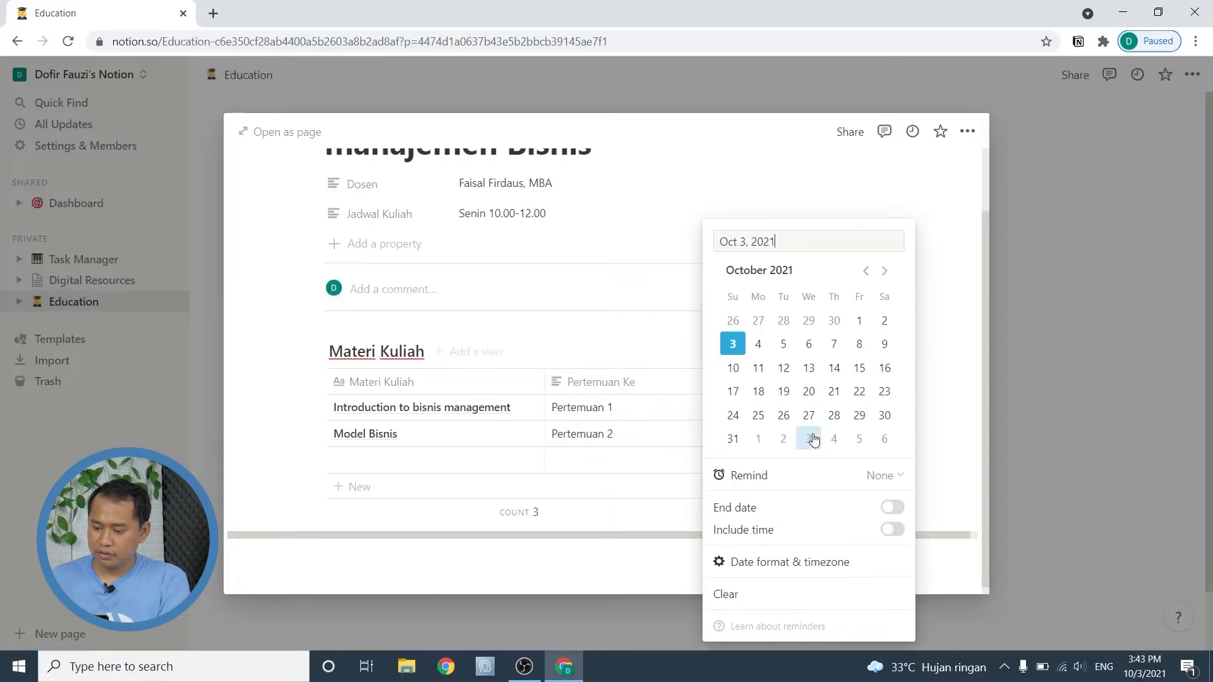
click(762, 374)
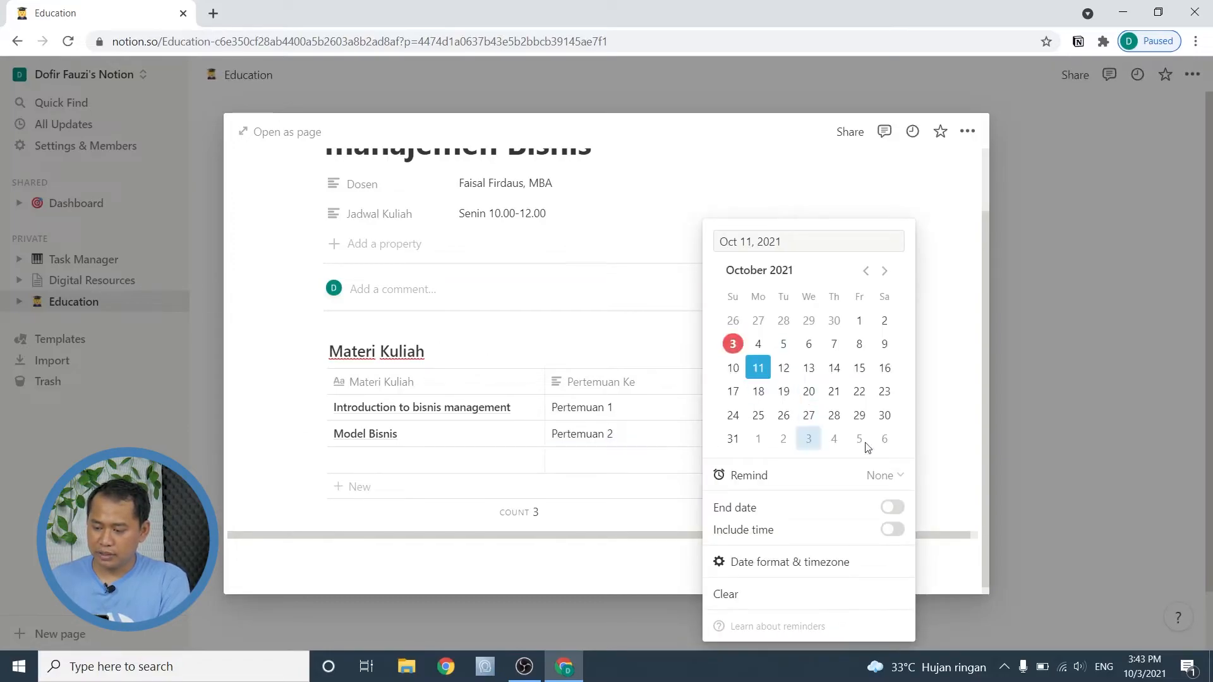
click(958, 483)
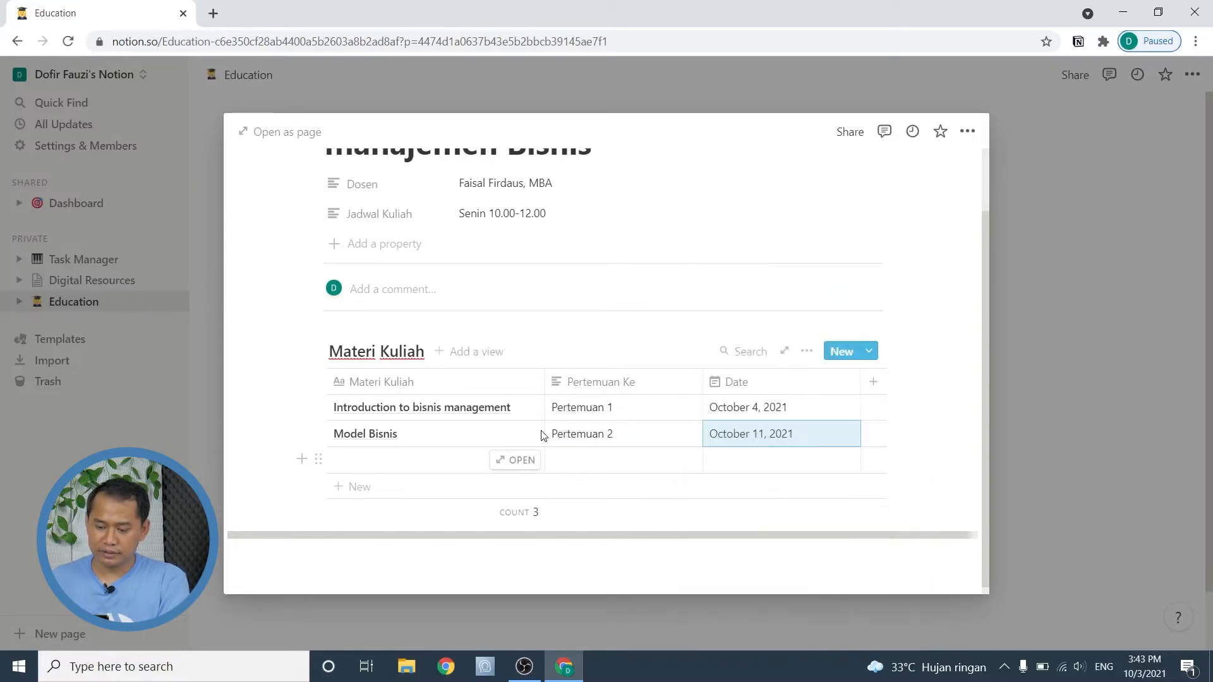
- Expand the manajemen Bisnis entry to a full page and look over its Materi Kuliah table
click(262, 132)
scroll(752, 355, down, 3)
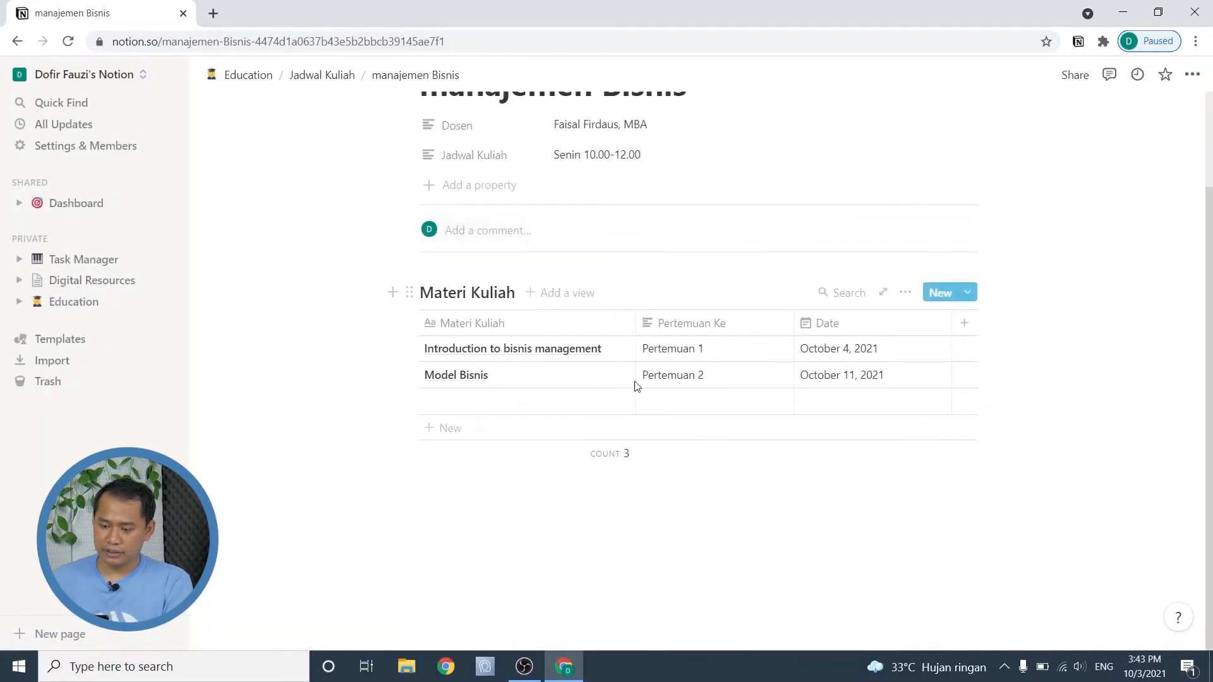
scroll(742, 569, up, 3)
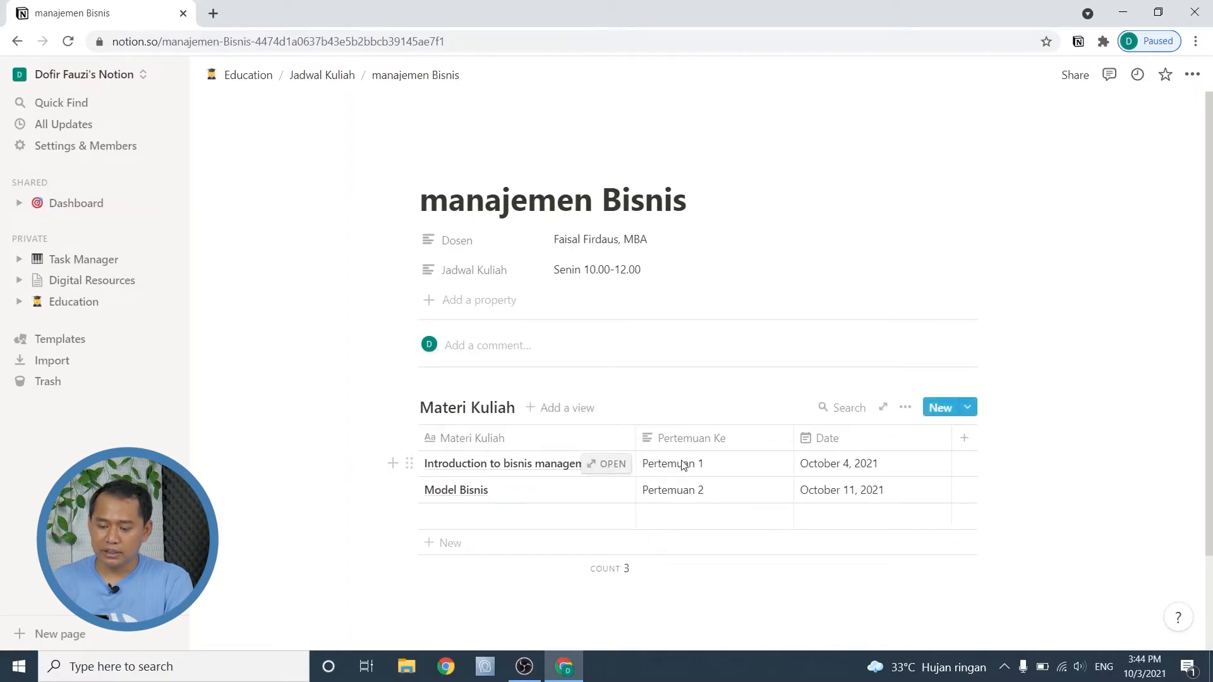
- Open the Introduction to bisnis management entry as a full page and insert a Heading 1 block in its empty body
click(603, 466)
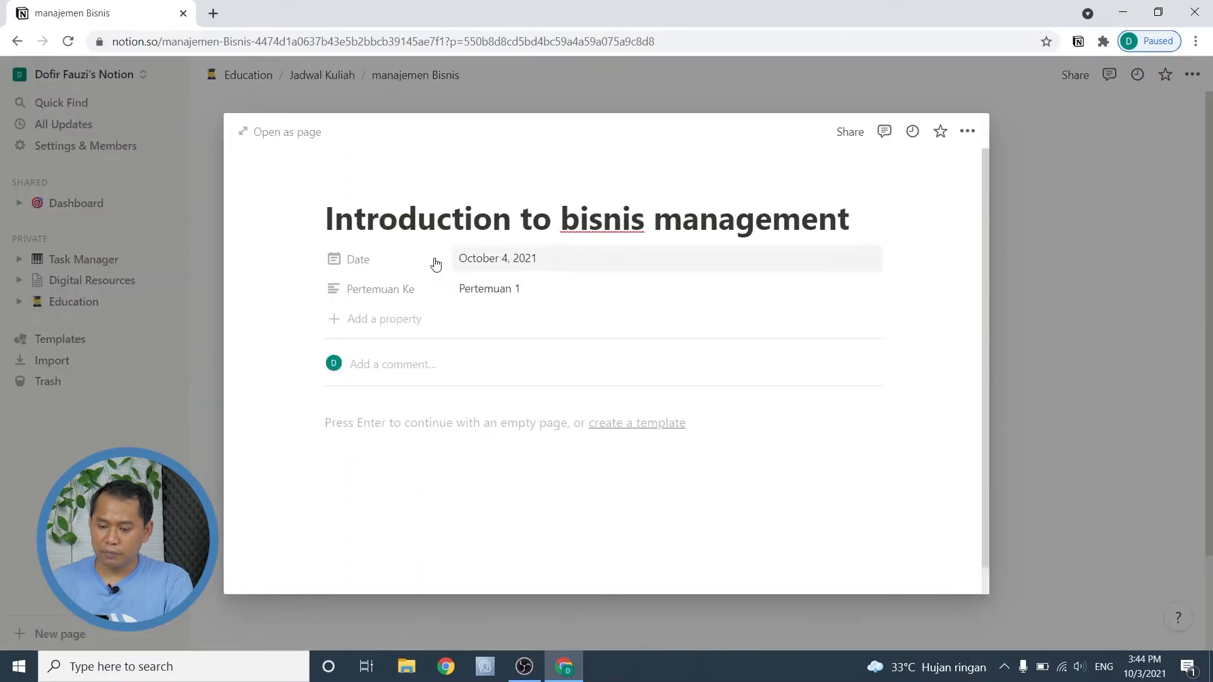
click(287, 132)
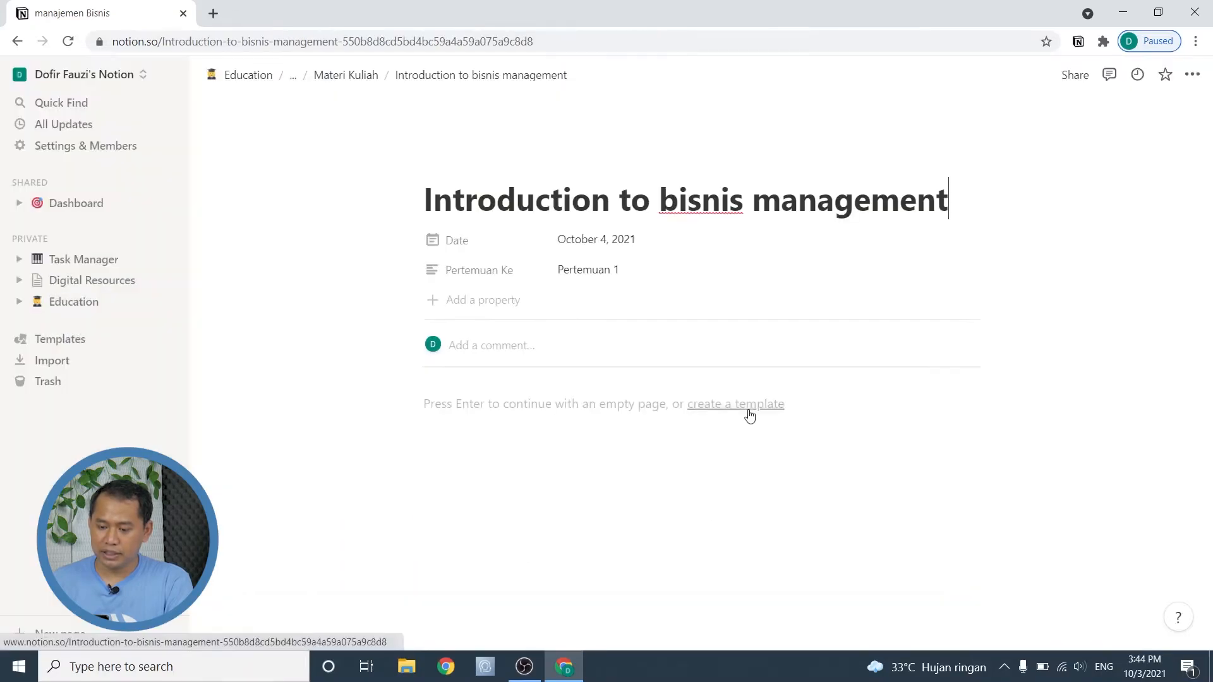
click(528, 412)
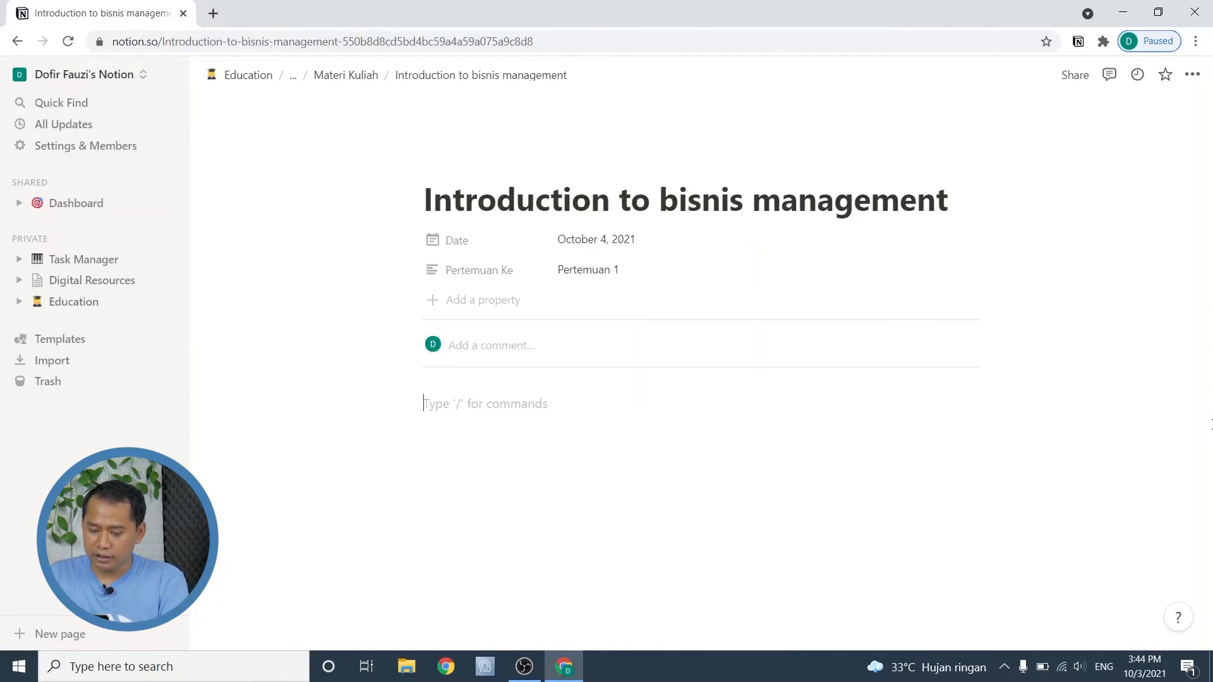
text(/he)
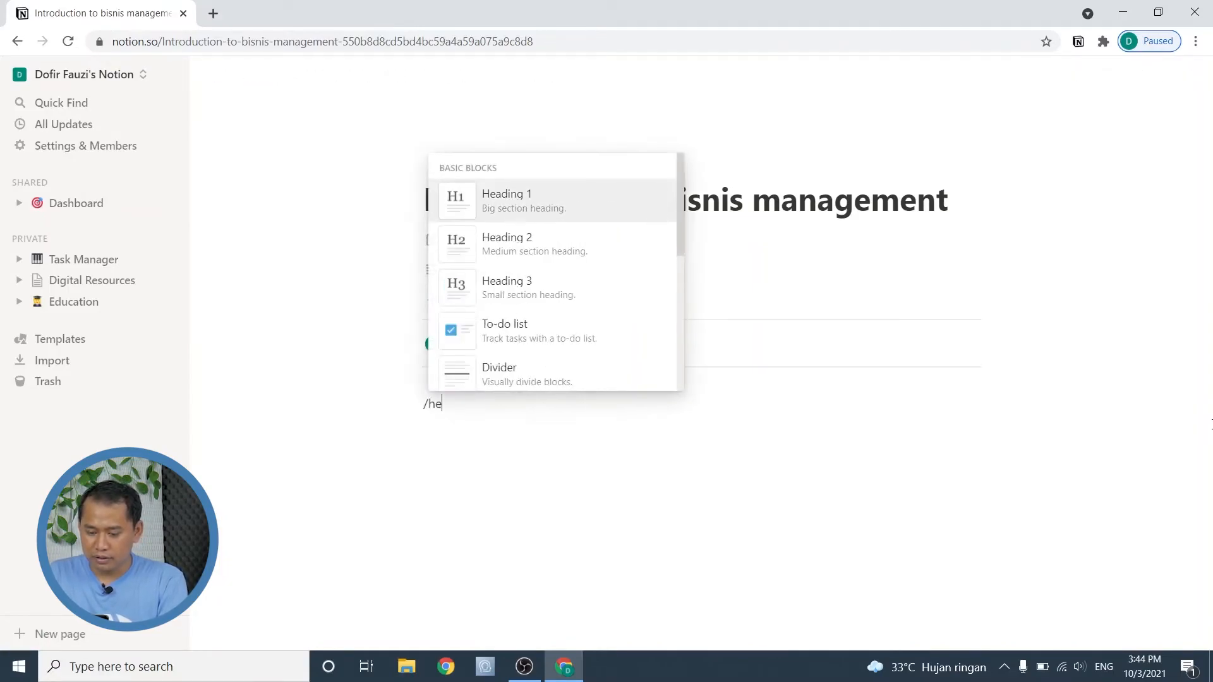
key(Return)
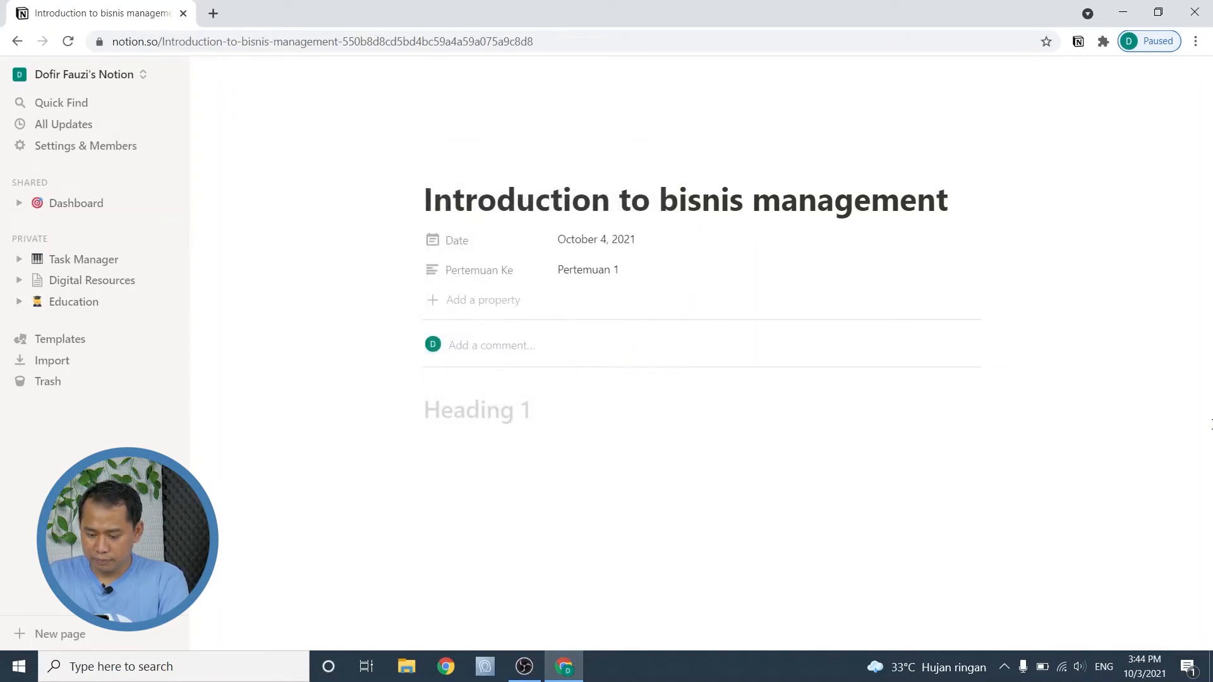
- Title the heading "Pengertian" and write three lines of placeholder text beneath it, beginning with "jgckjdsjhvsd"
text(Pengertian)
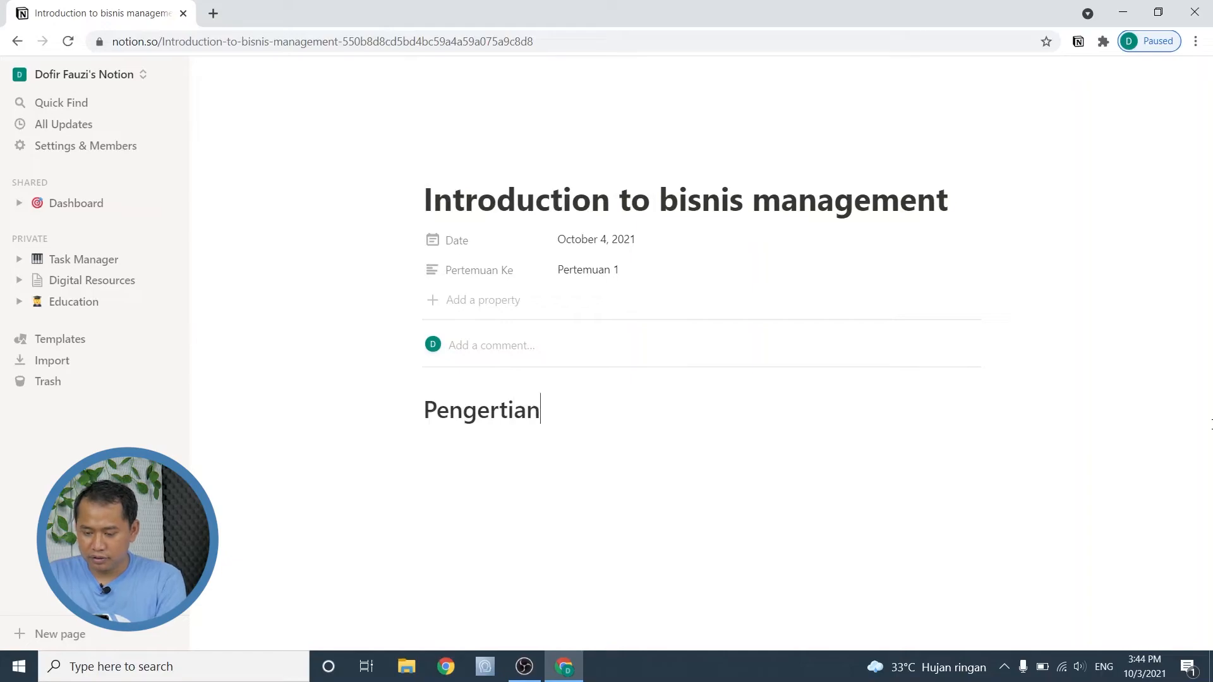
key(Return)
text(jgckjdsjhvsd)
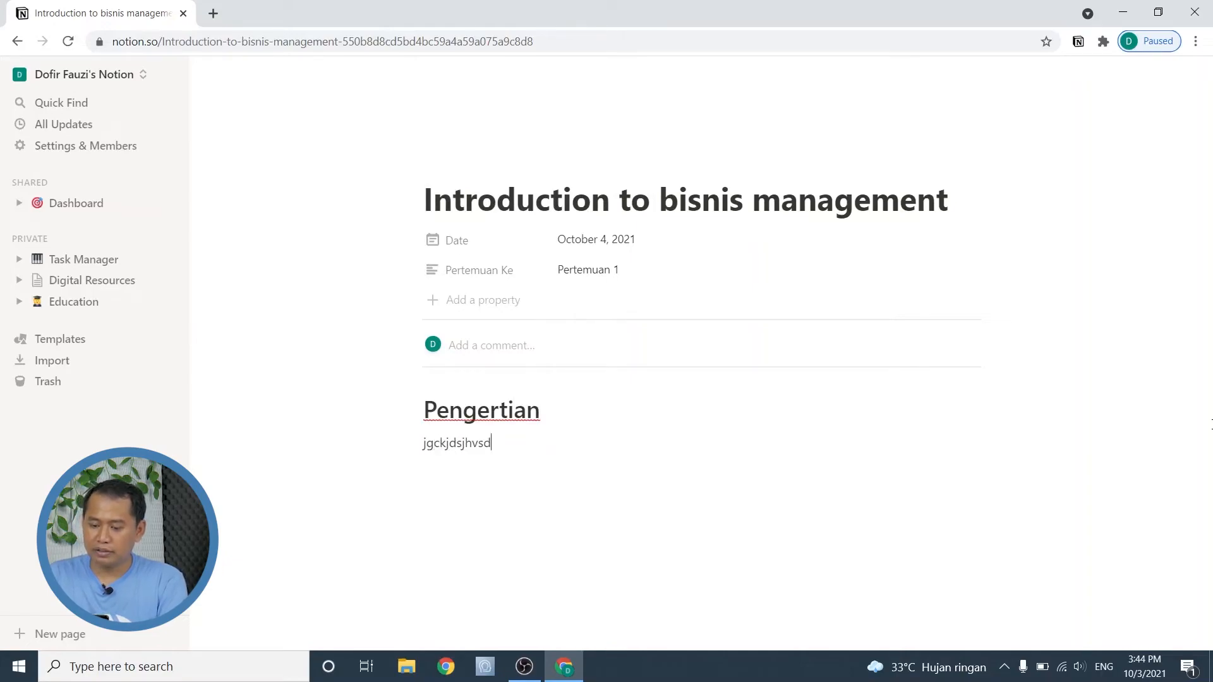
key(Return)
text(dsjhvksdhjvjls)
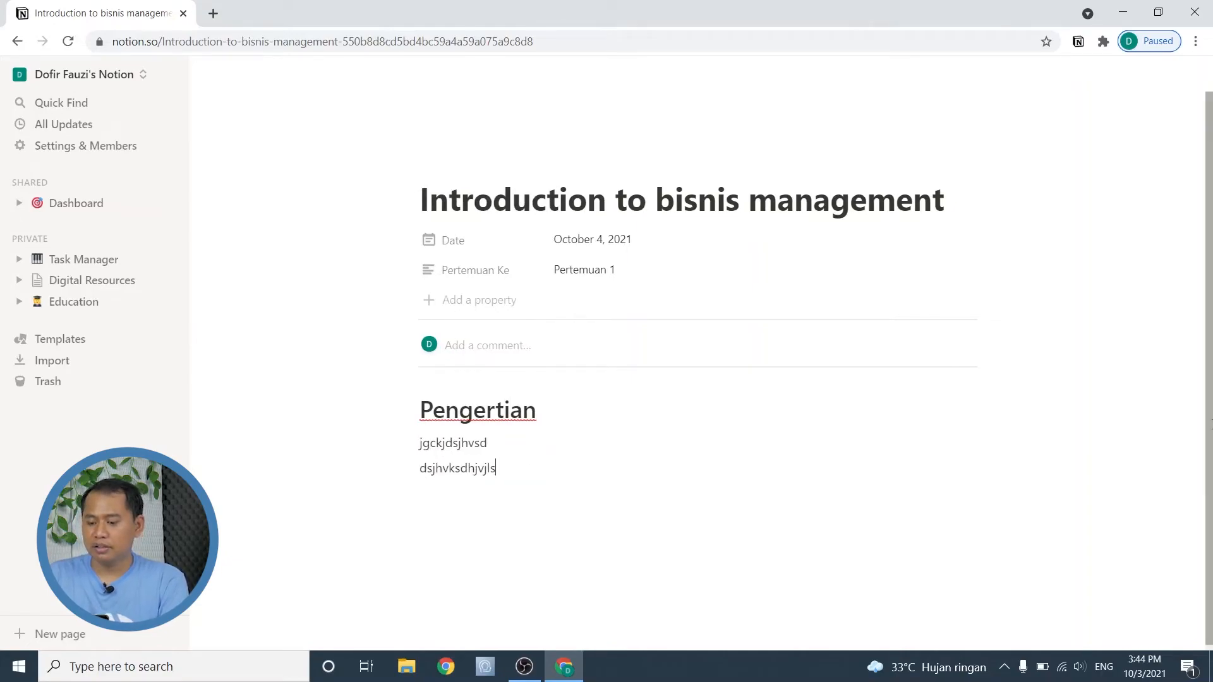
key(Return)
text(shvkshvljs)
key(Return)
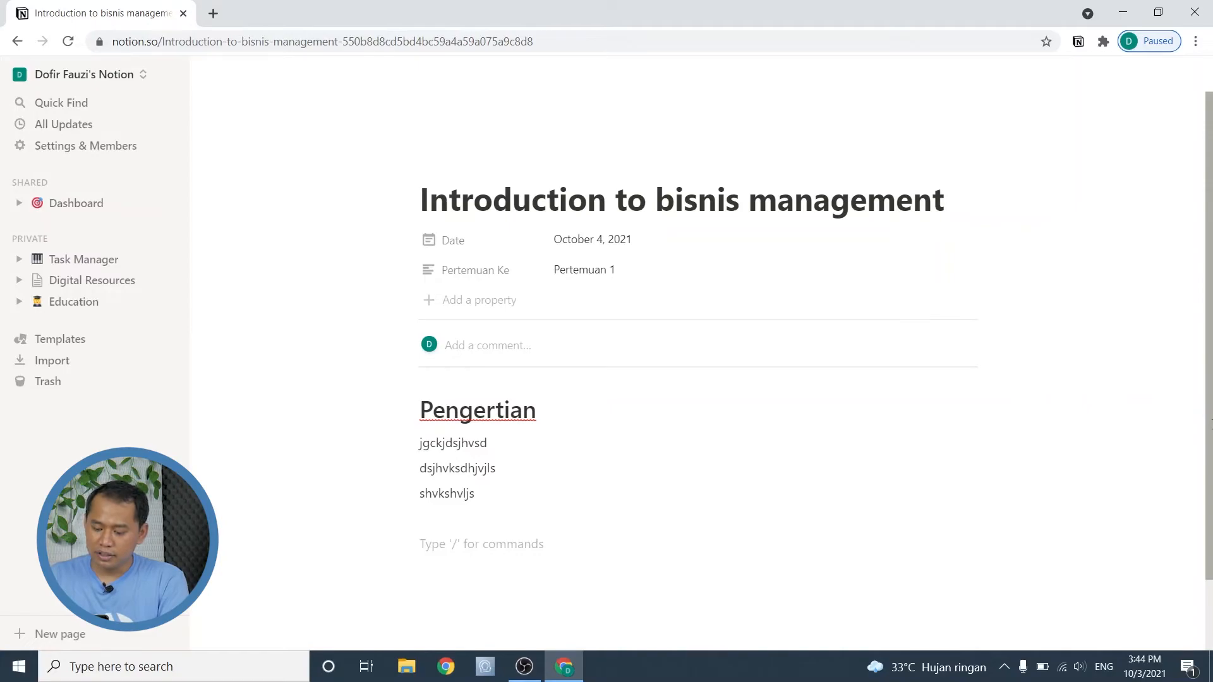
- Look through the block types that can be inserted on the empty line below the notes, from Text to Link to page
text(/)
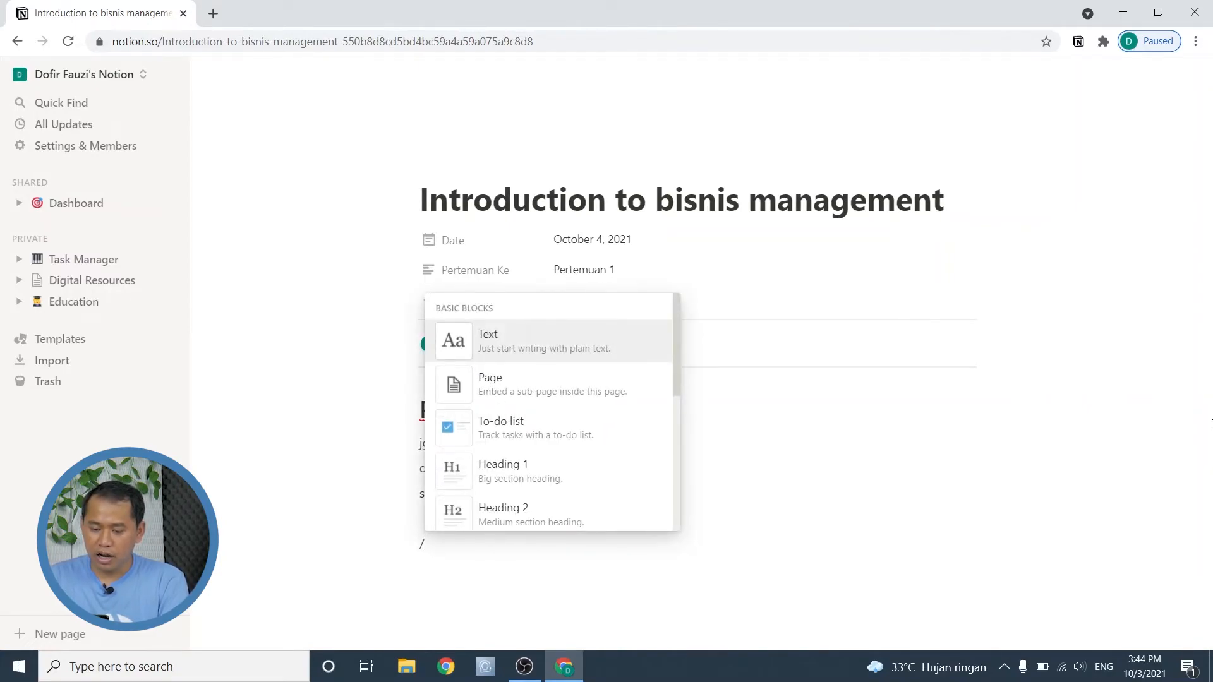
key(Down)
key(Down)
key(Down)
key(Down)
key(Down)
key(Down)
key(Down)
key(Down)
key(Down)
key(Down)
key(Down)
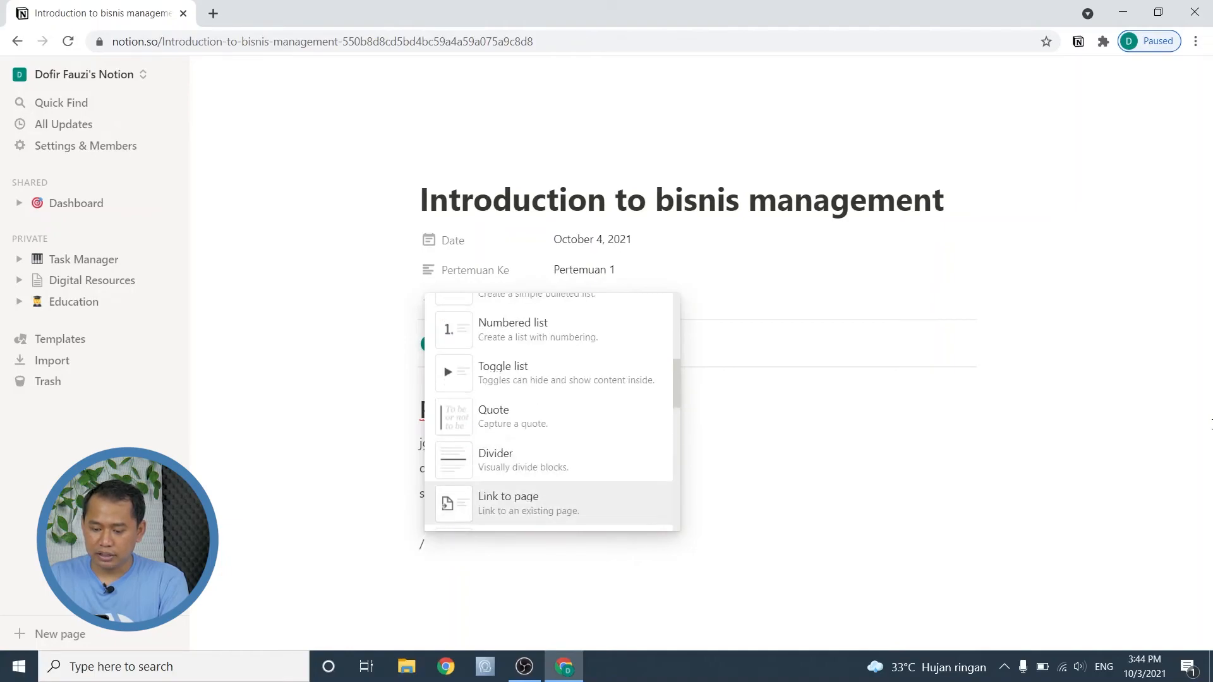
key(Down)
key(BackSpace)
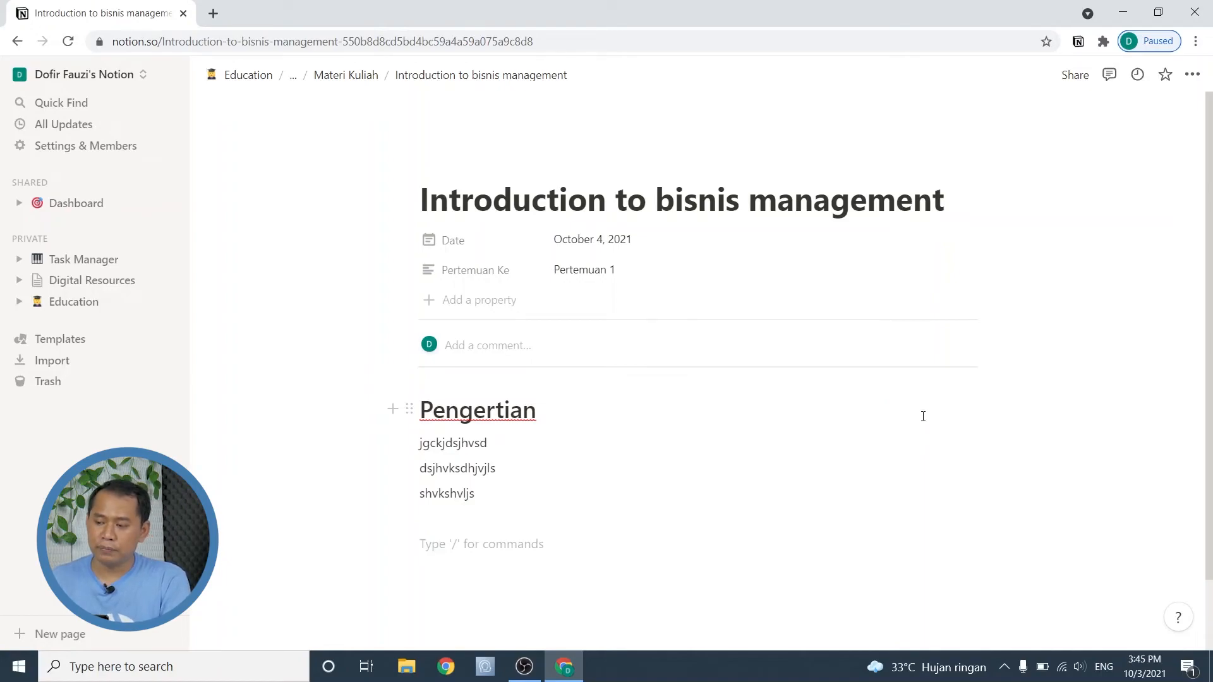
- Share the Introduction to bisnis management page to the web and copy its public link
click(1122, 243)
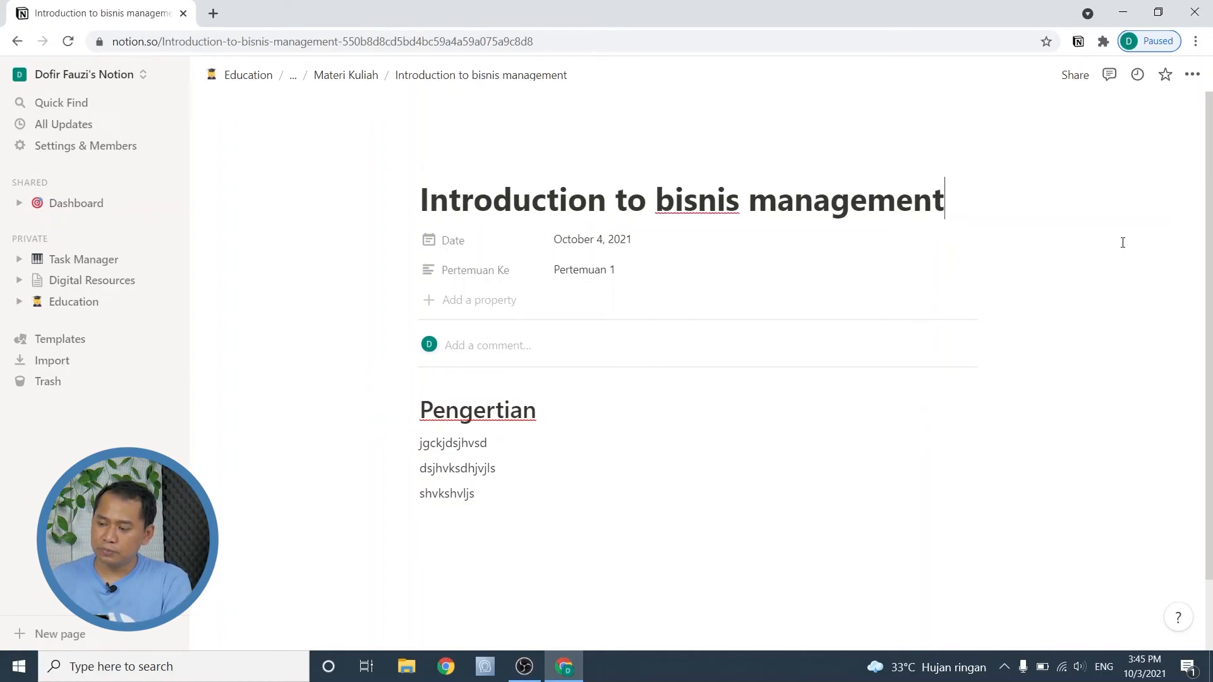
click(1087, 77)
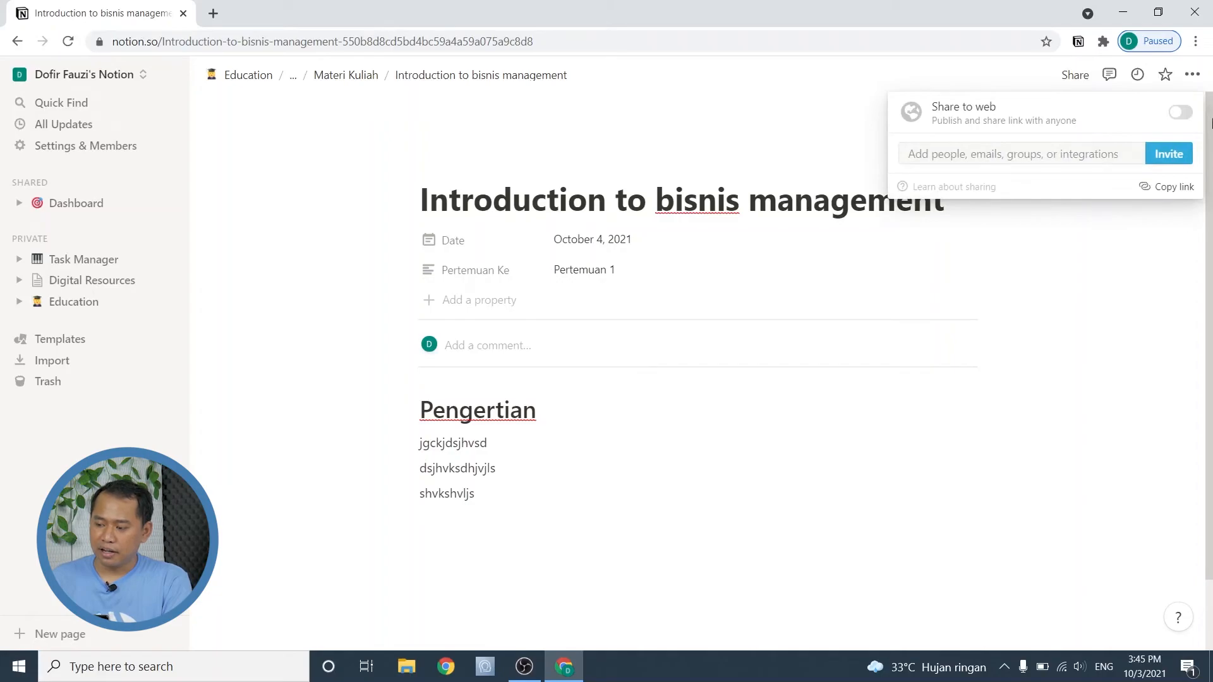
mouse_move(1062, 131)
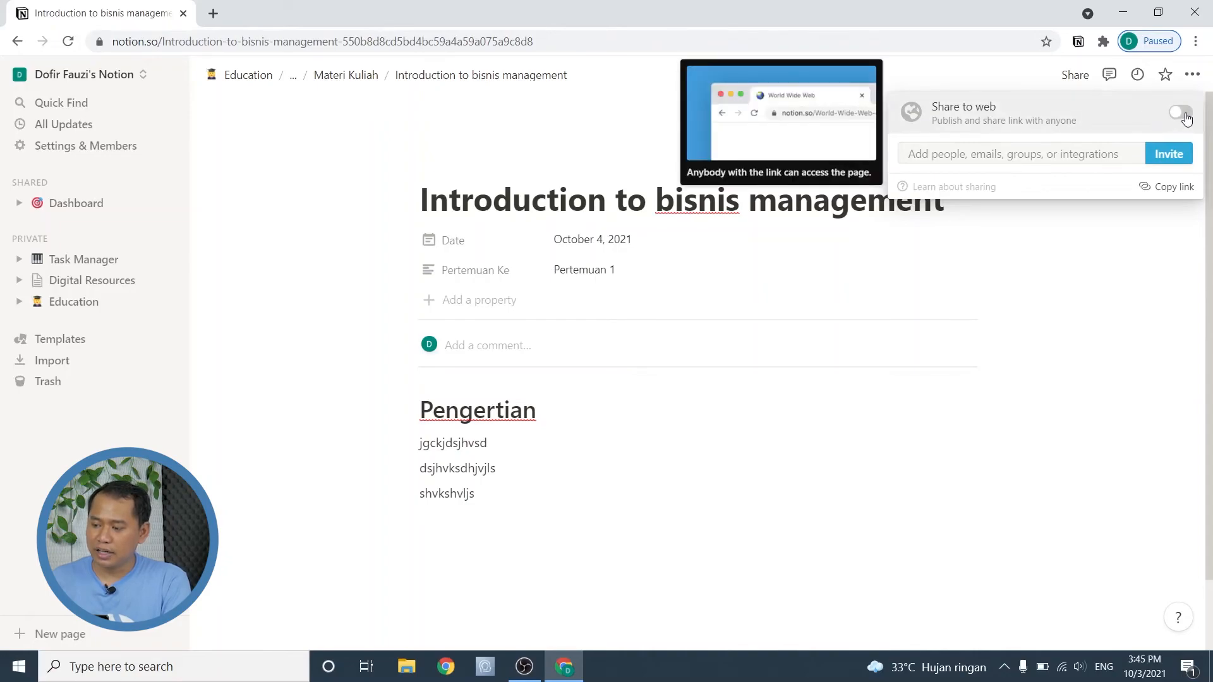
click(1187, 117)
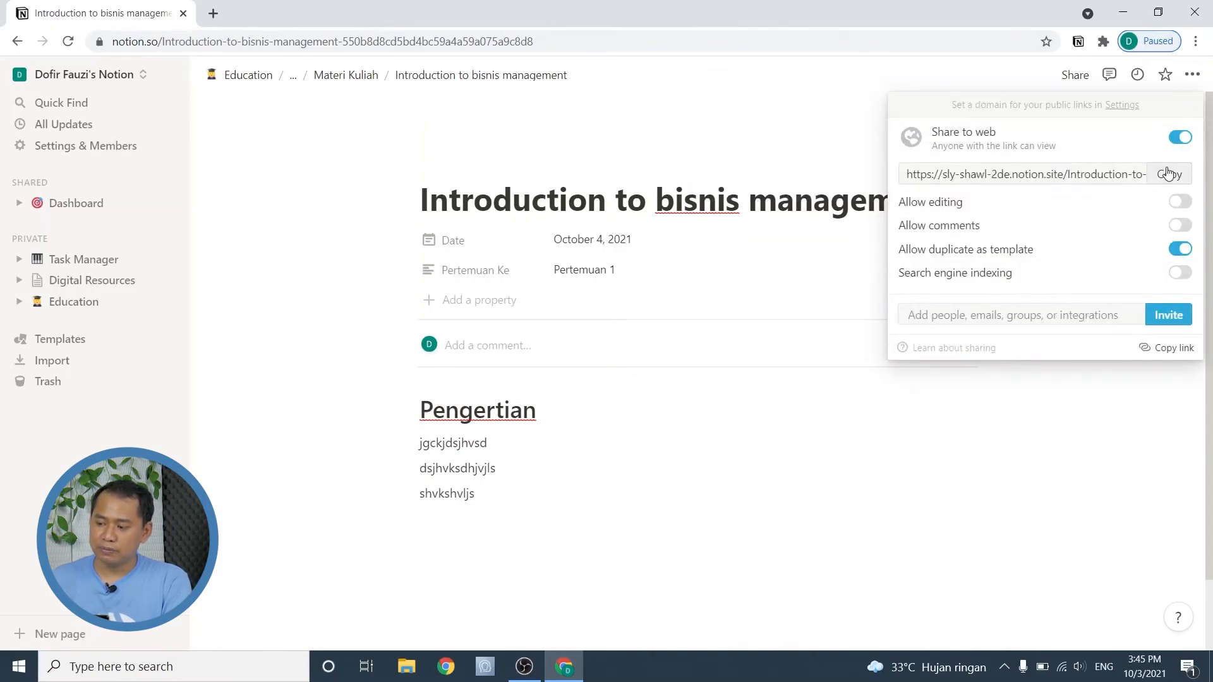
click(1174, 179)
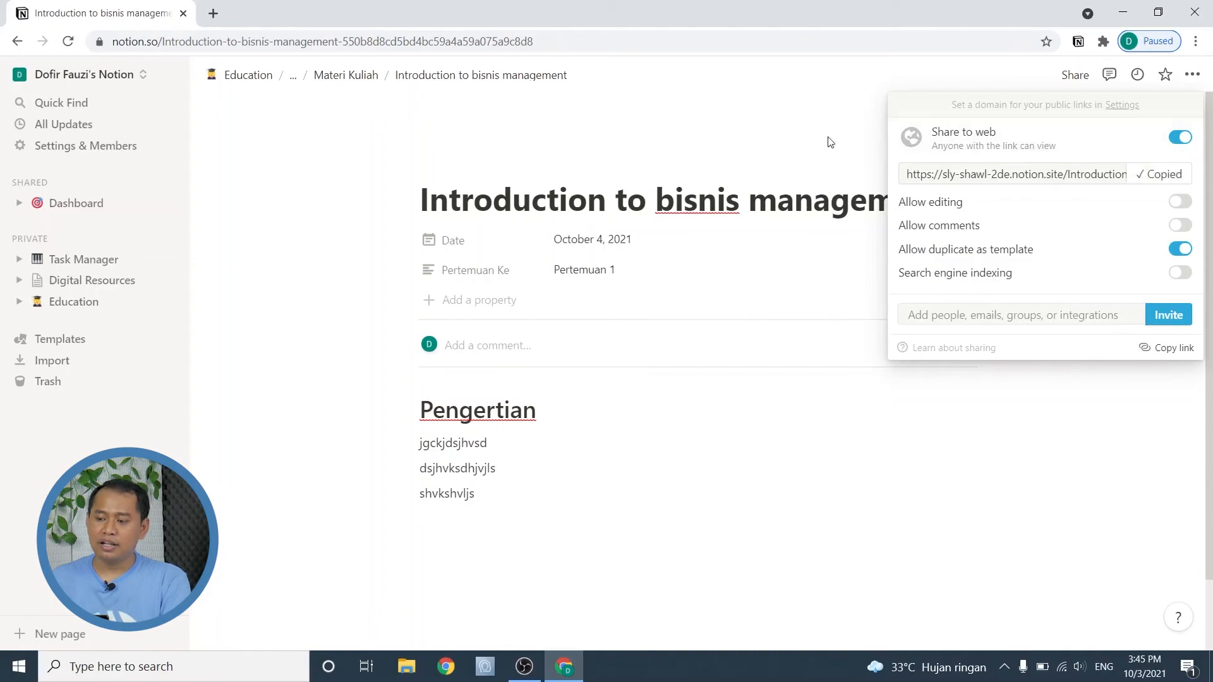
click(794, 141)
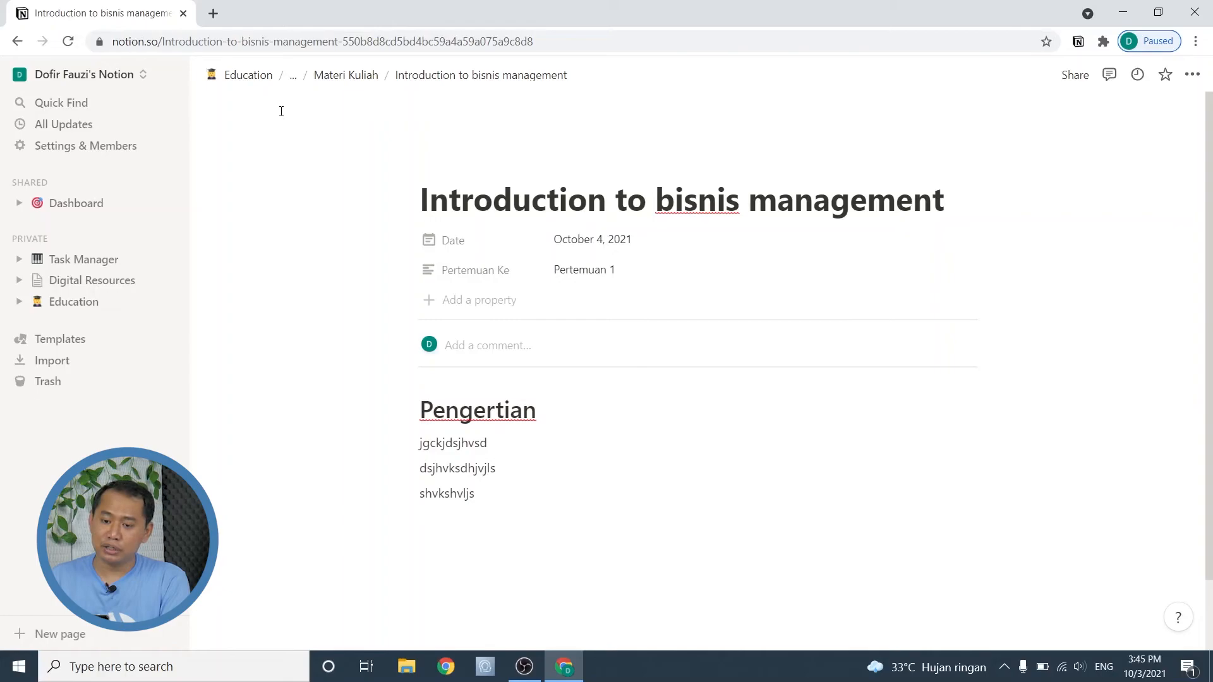
- Open a blank browser tab with its address field ready for entry, and return to the Introduction to bisnis management page
click(213, 13)
click(253, 38)
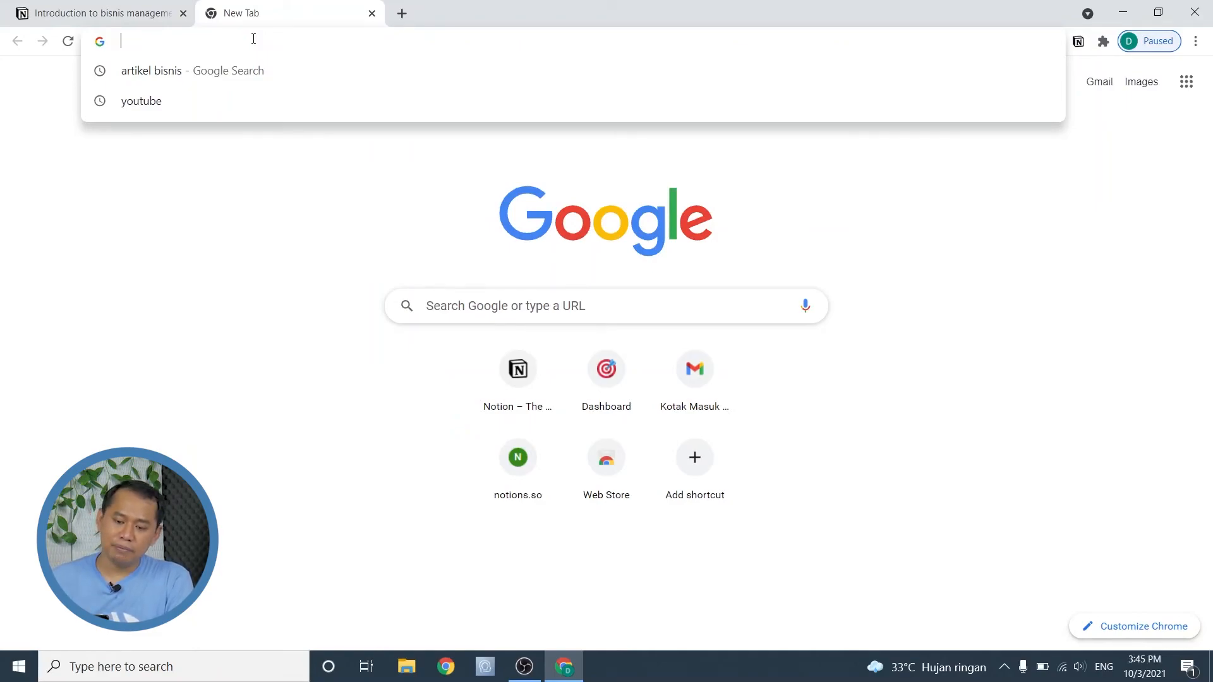
click(155, 14)
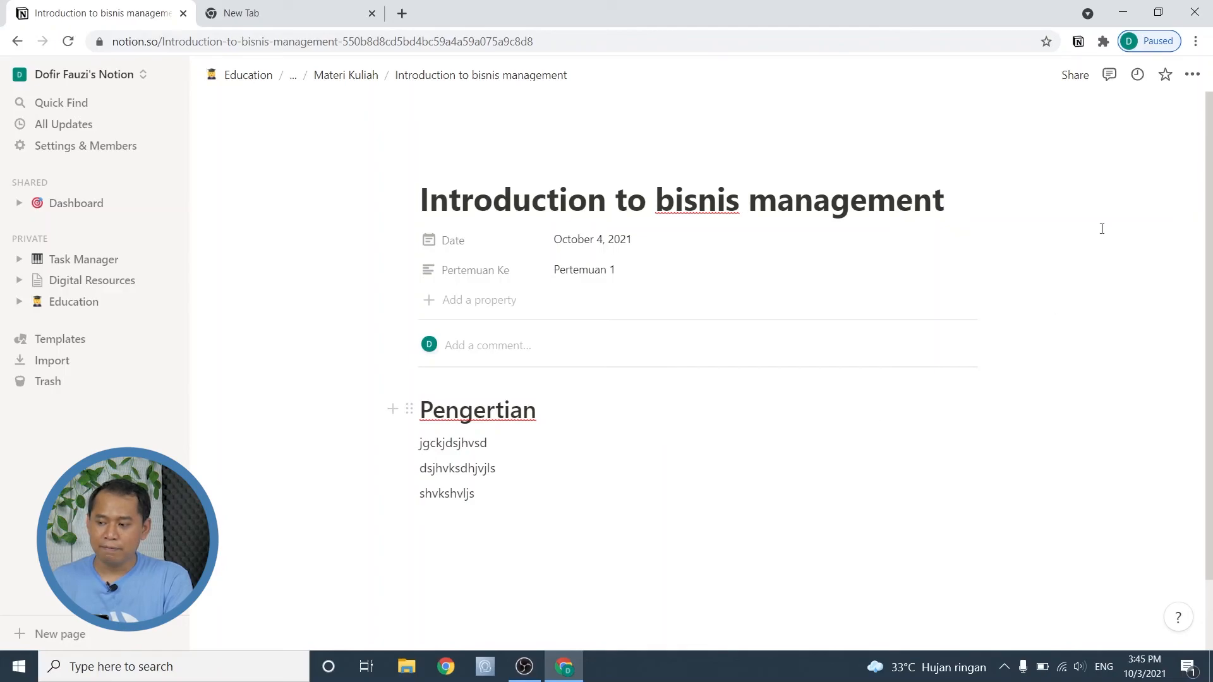
- Examine the page's sharing settings and the options for inviting people by email, name or group, and close them
click(1071, 84)
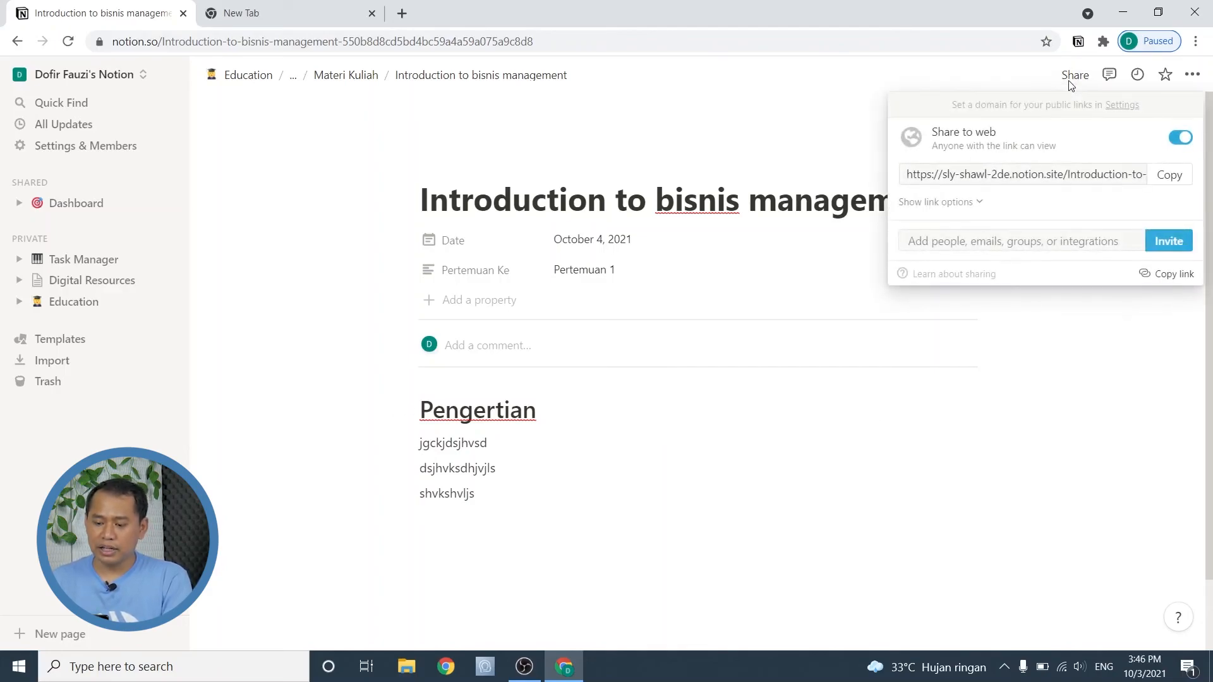
click(1006, 241)
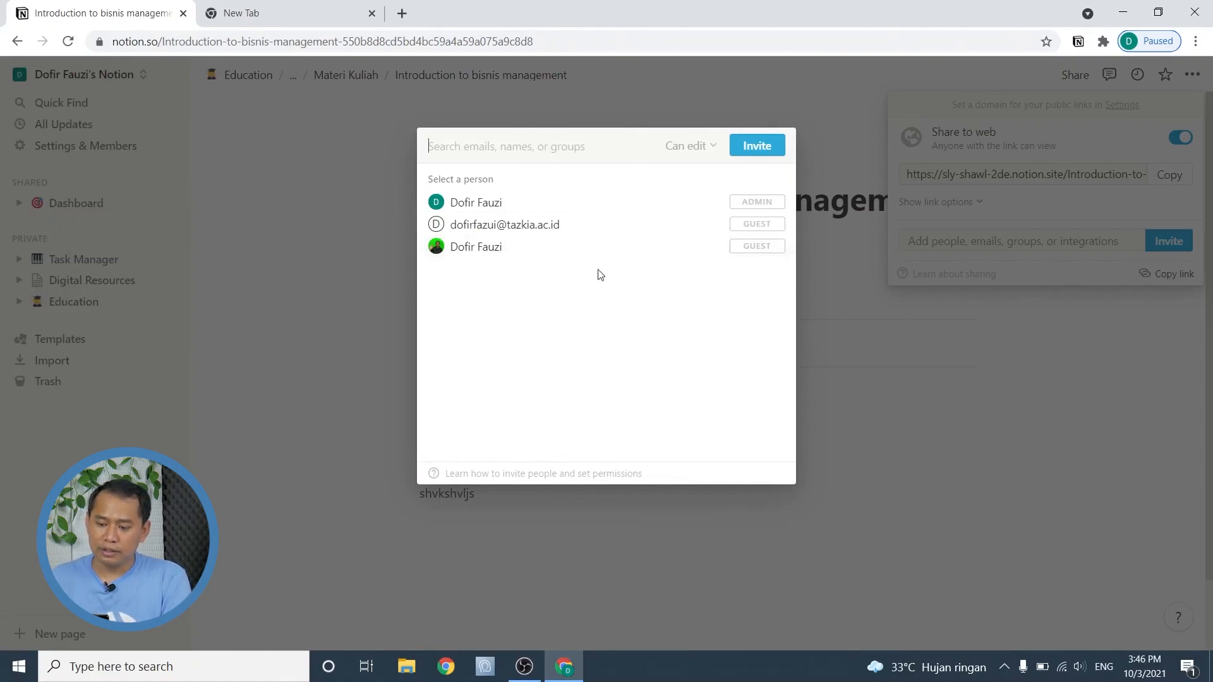
click(896, 436)
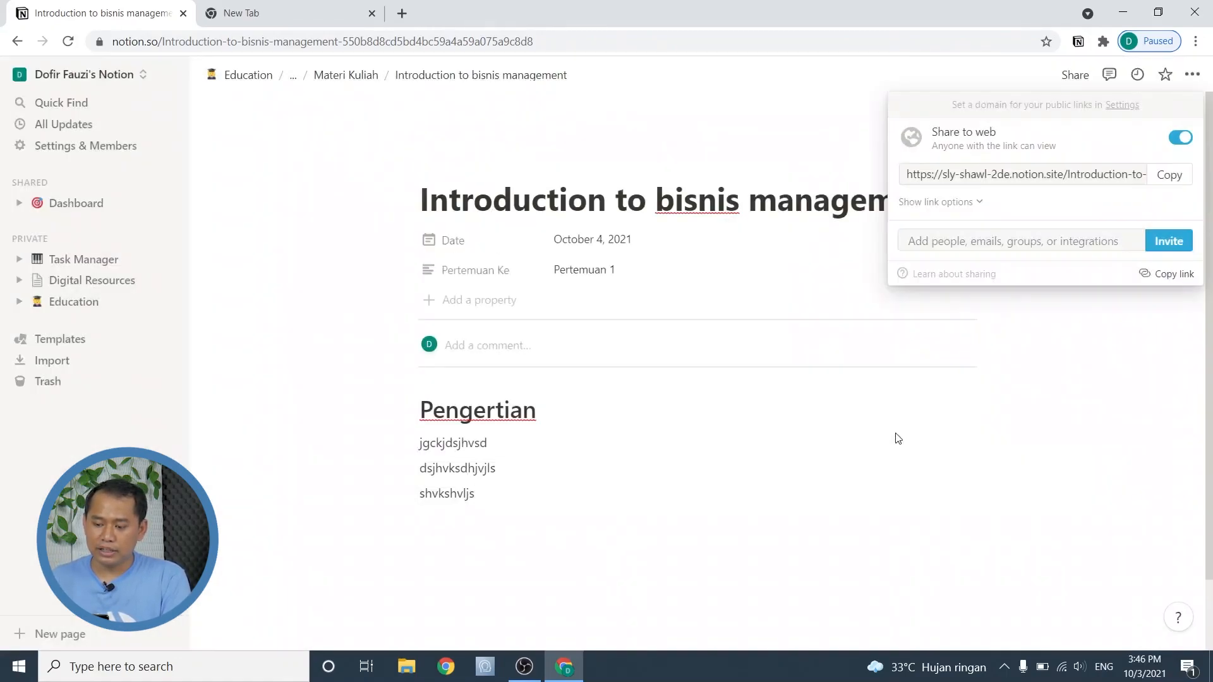
click(558, 463)
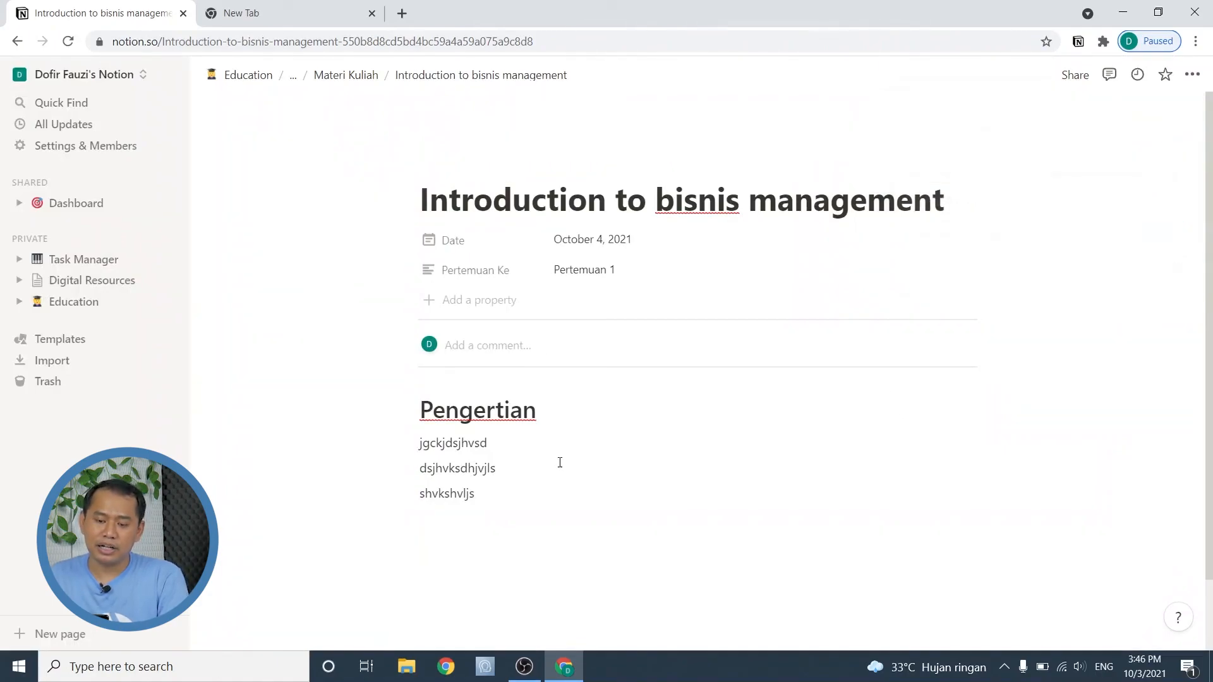